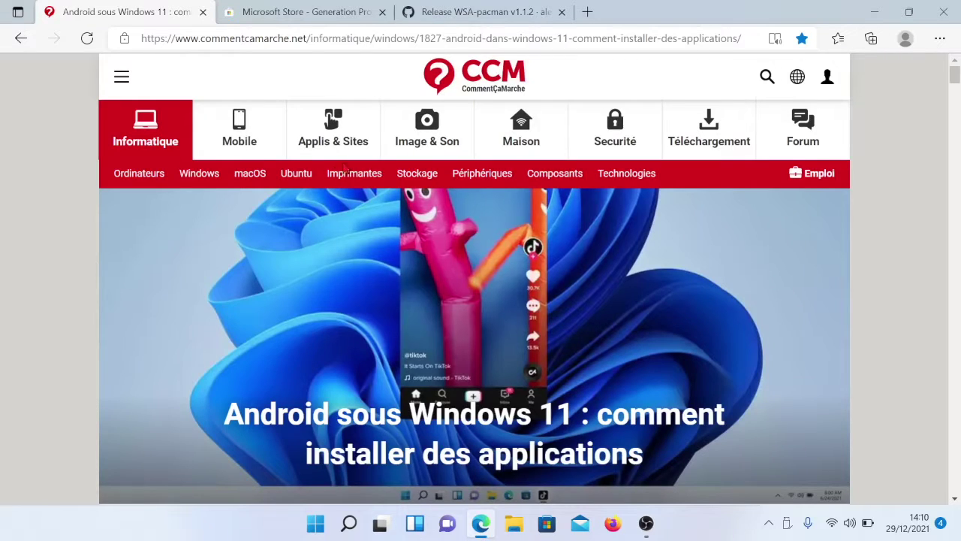
# Read the article's introduction and its section on verifying whether a PC can run Android applications
pyautogui.scroll(-4, 467, 319)
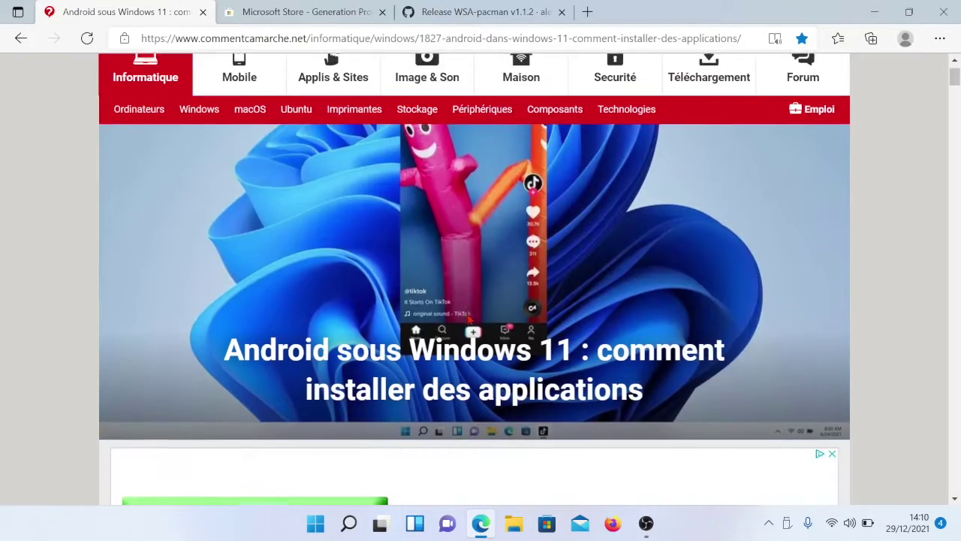
pyautogui.scroll(-2, 467, 319)
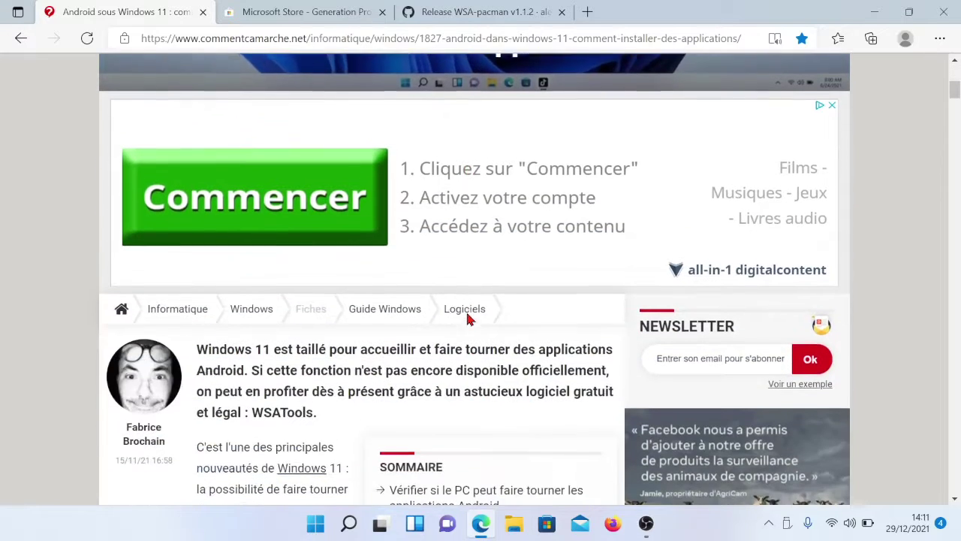
pyautogui.scroll(-2, 467, 317)
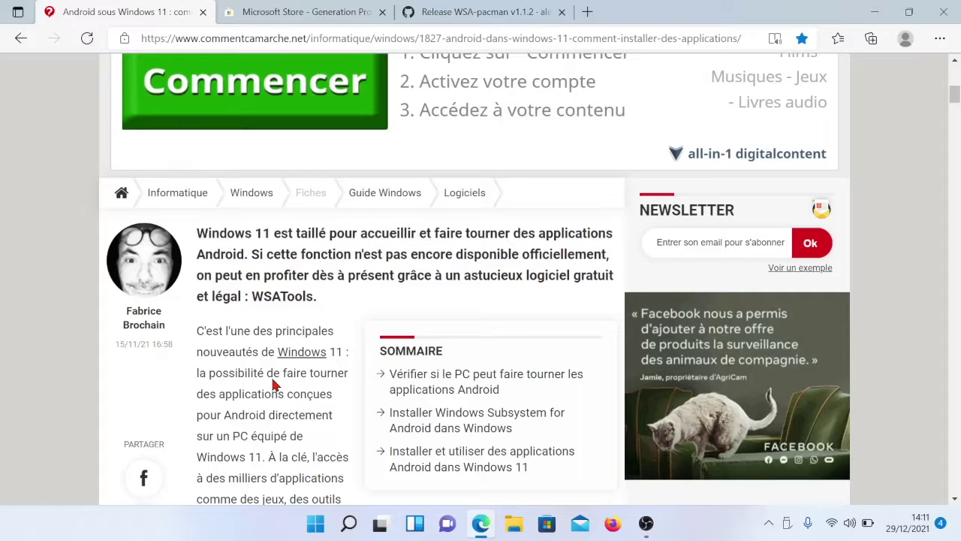
pyautogui.scroll(-3, 274, 384)
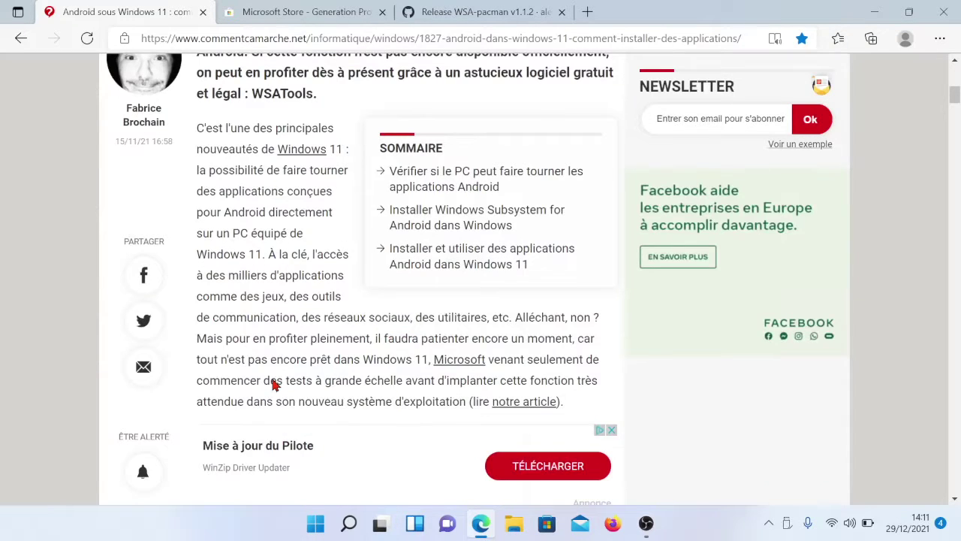
pyautogui.scroll(2, 274, 385)
pyautogui.scroll(-4, 274, 384)
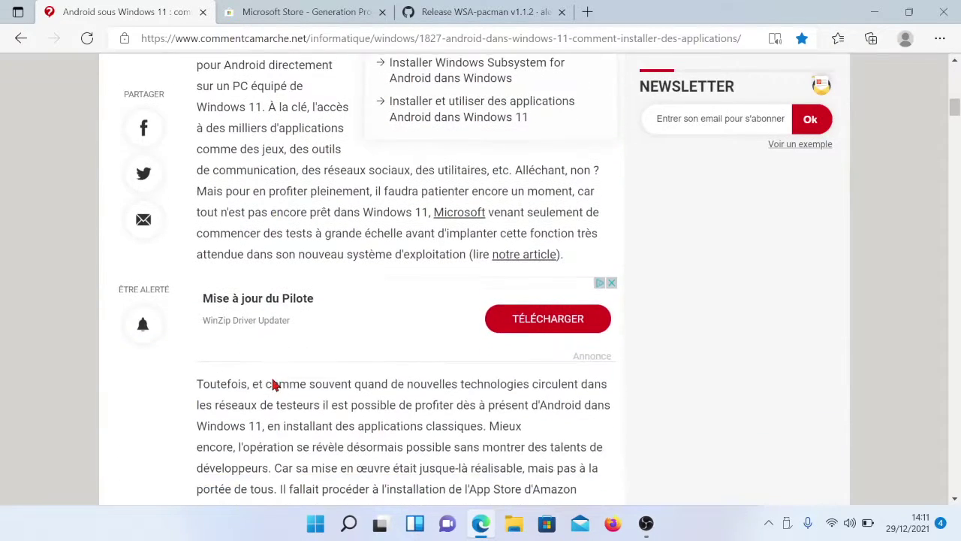
pyautogui.scroll(-10, 274, 385)
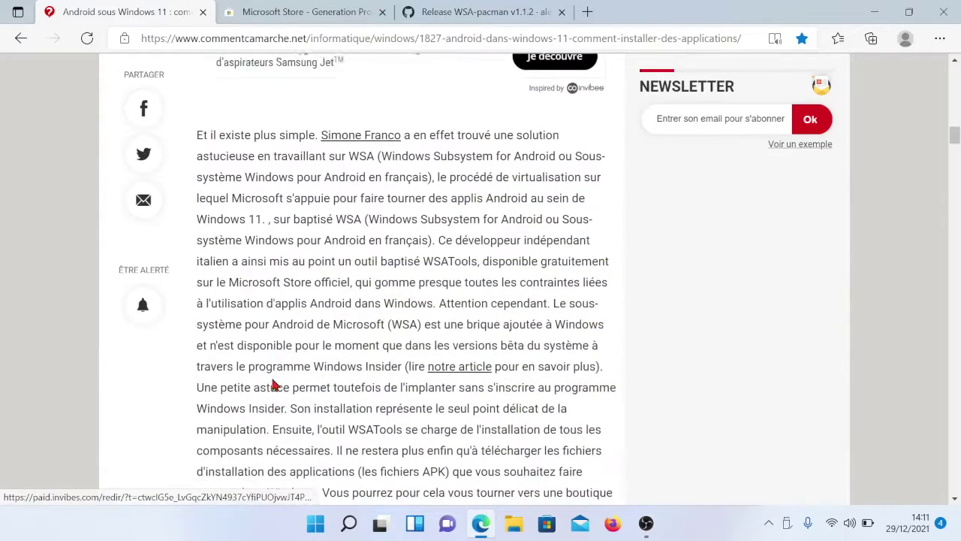
pyautogui.scroll(-6, 274, 384)
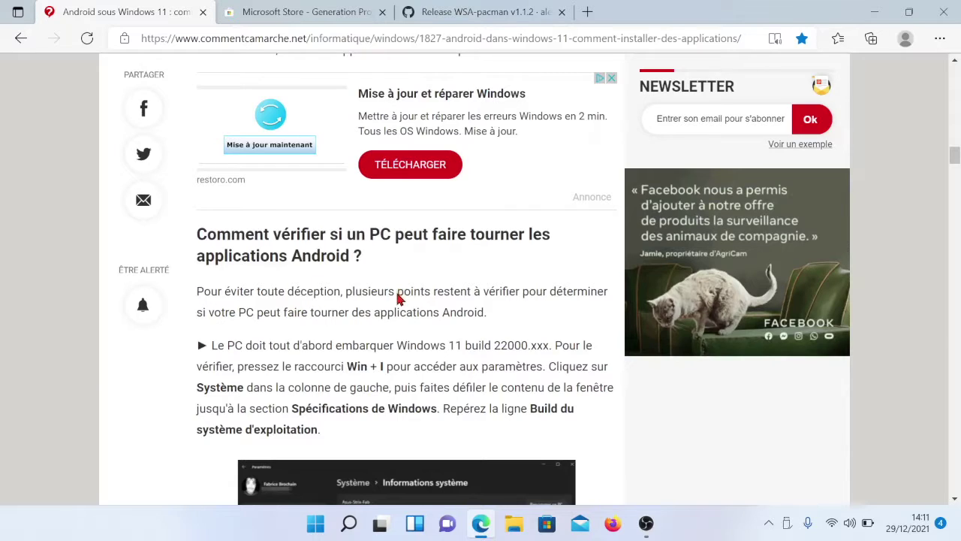
pyautogui.scroll(-4, 506, 285)
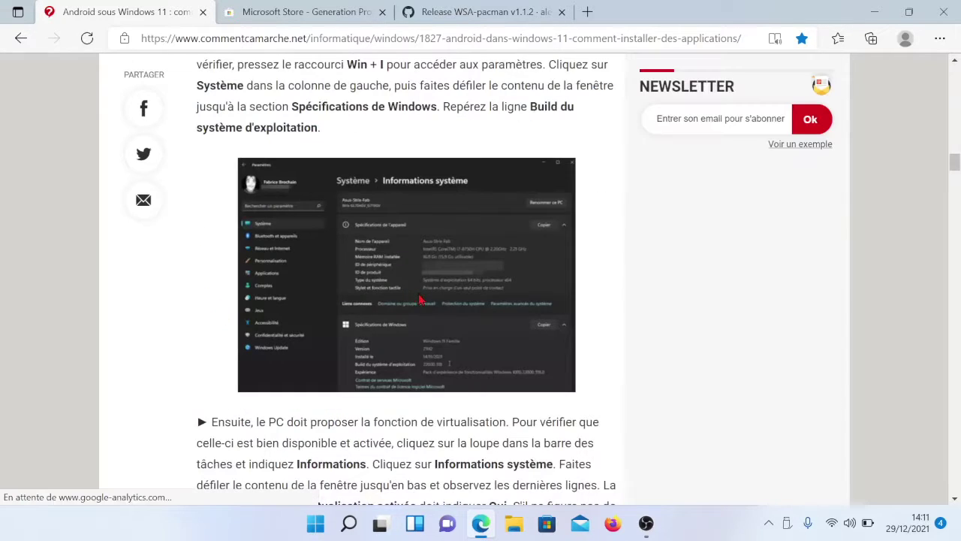
pyautogui.scroll(3, 379, 356)
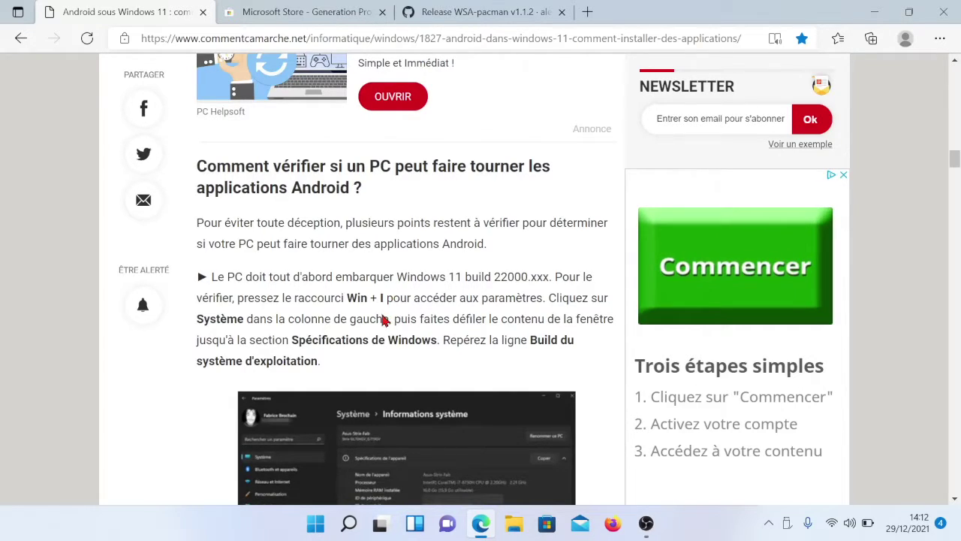
# Check the operating system build under Informations système in the Windows settings, then close the settings
pyautogui.press('super+i')
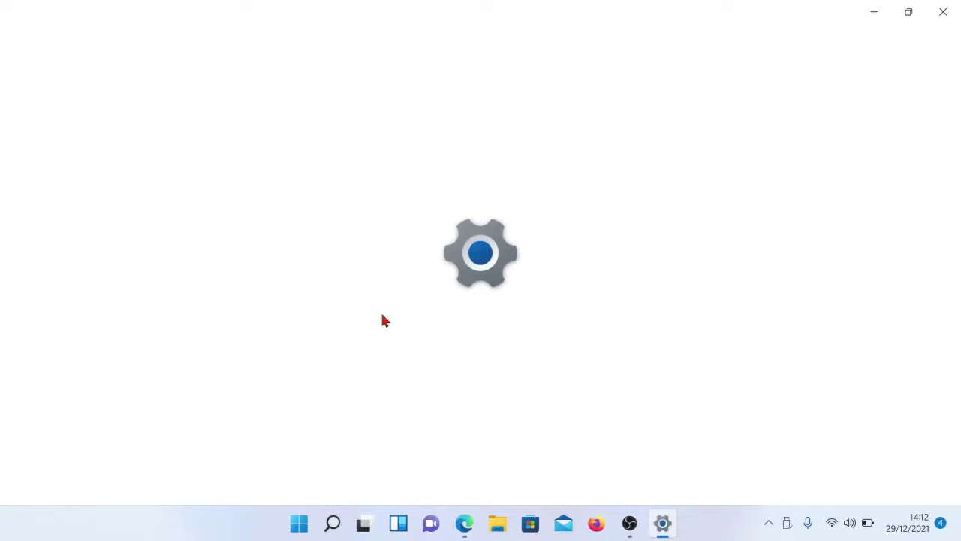
pyautogui.scroll(-5, 382, 320)
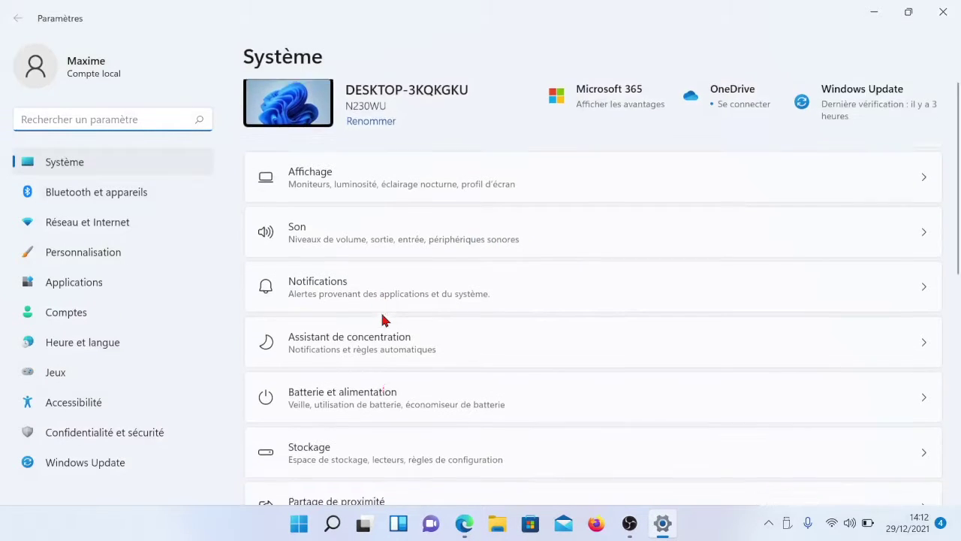
pyautogui.scroll(-3, 382, 320)
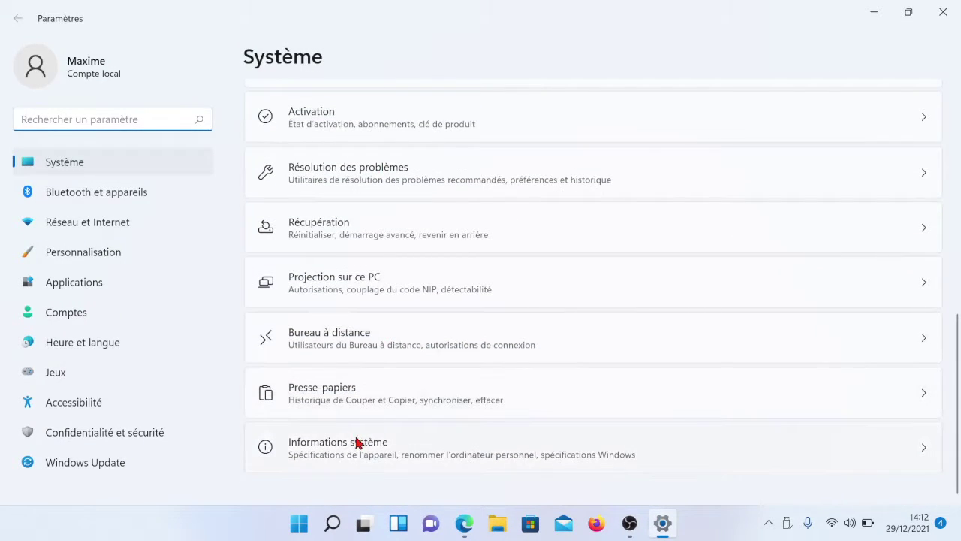
pyautogui.click(357, 443)
pyautogui.scroll(-10, 357, 443)
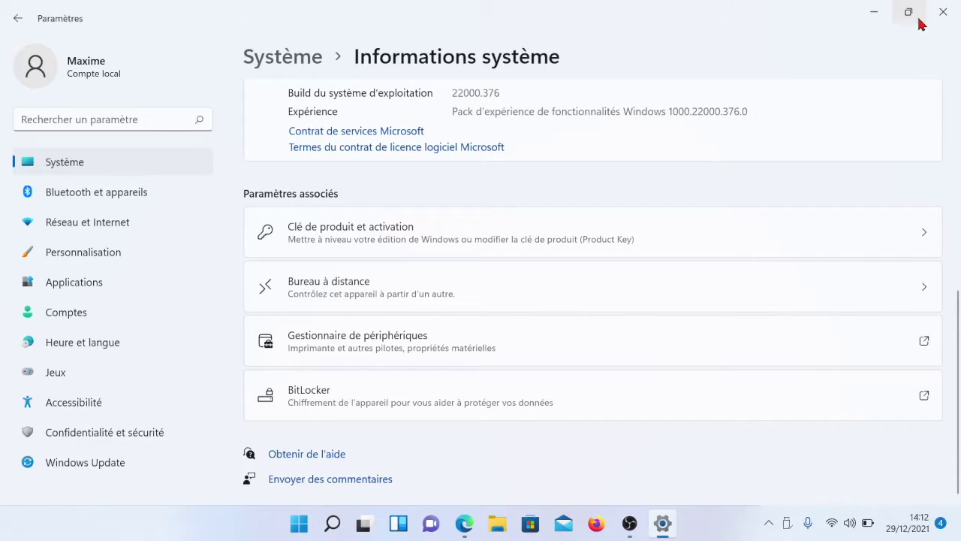
pyautogui.click(944, 18)
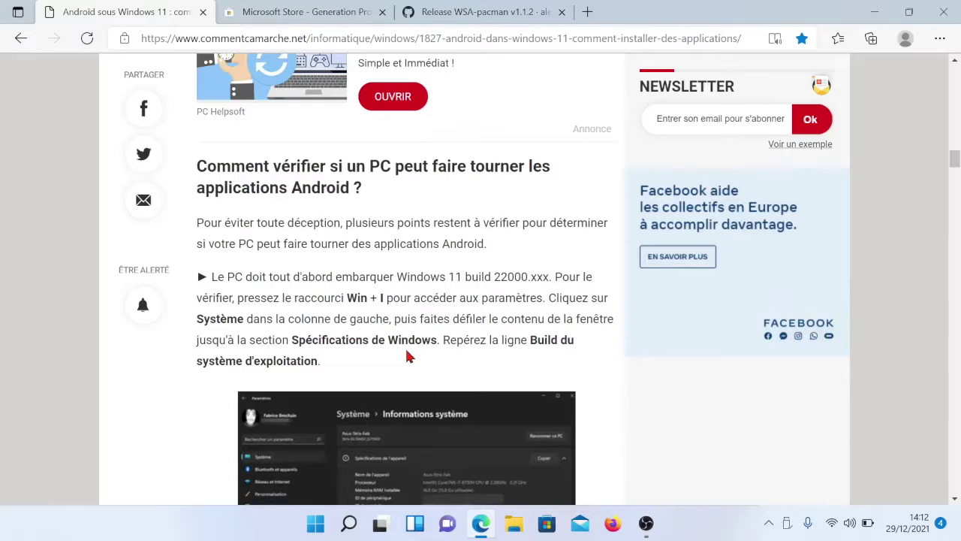
# Read the article's virtualisation requirement, check the Hyper-V and virtualisation entries in the Informations système application, and close it
pyautogui.scroll(-6, 406, 356)
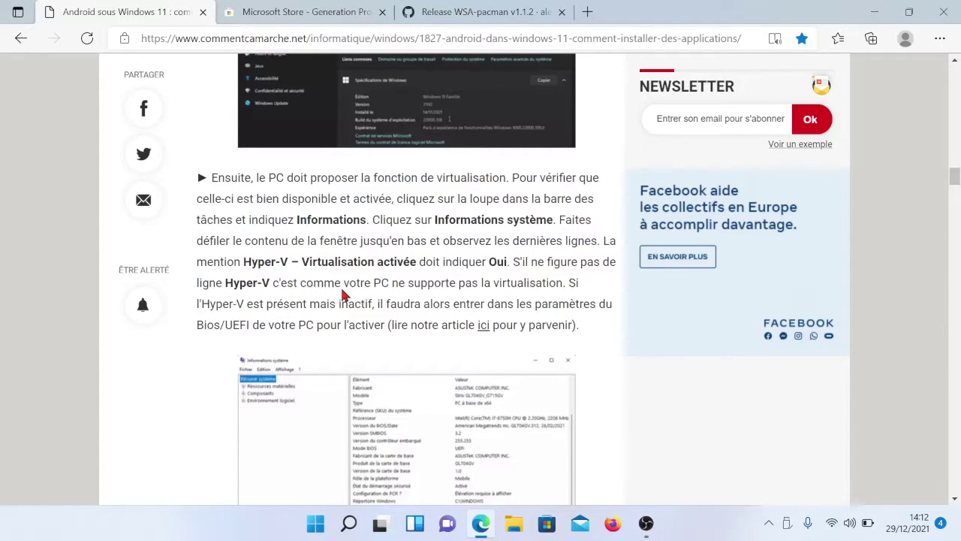
pyautogui.click(350, 524)
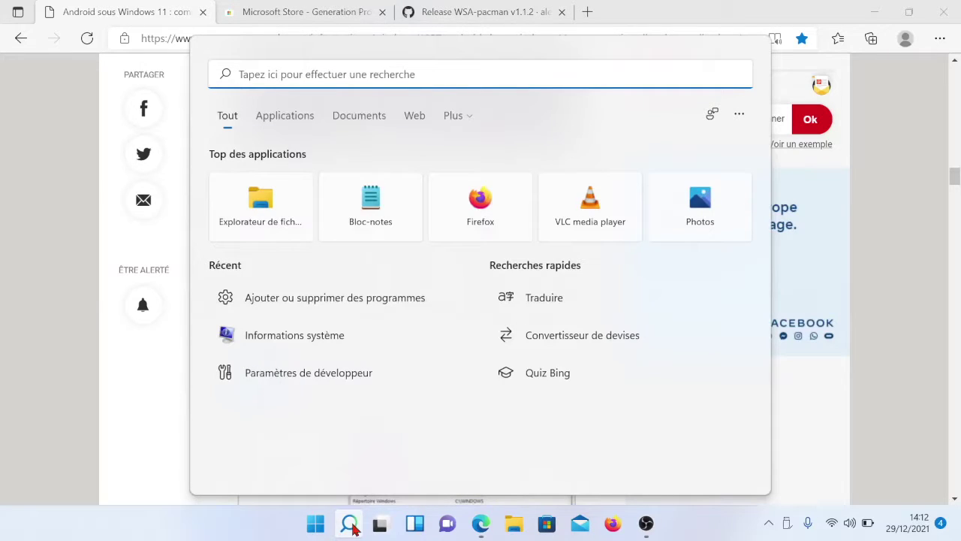
pyautogui.write('in')
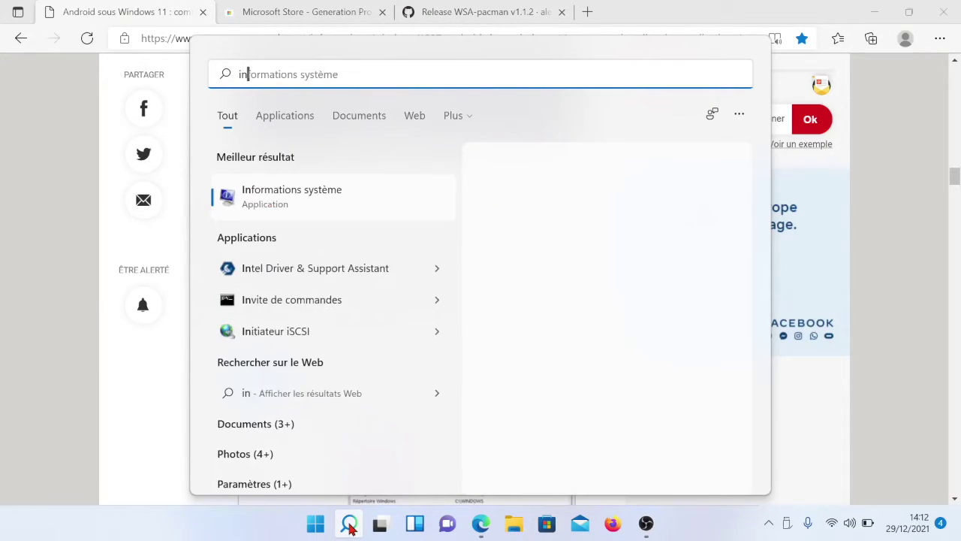
pyautogui.write('for')
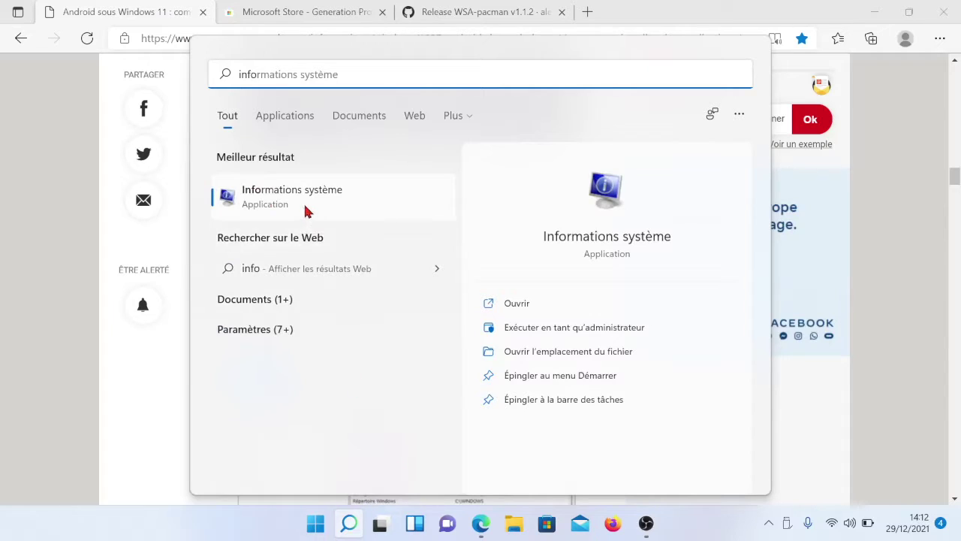
pyautogui.click(309, 209)
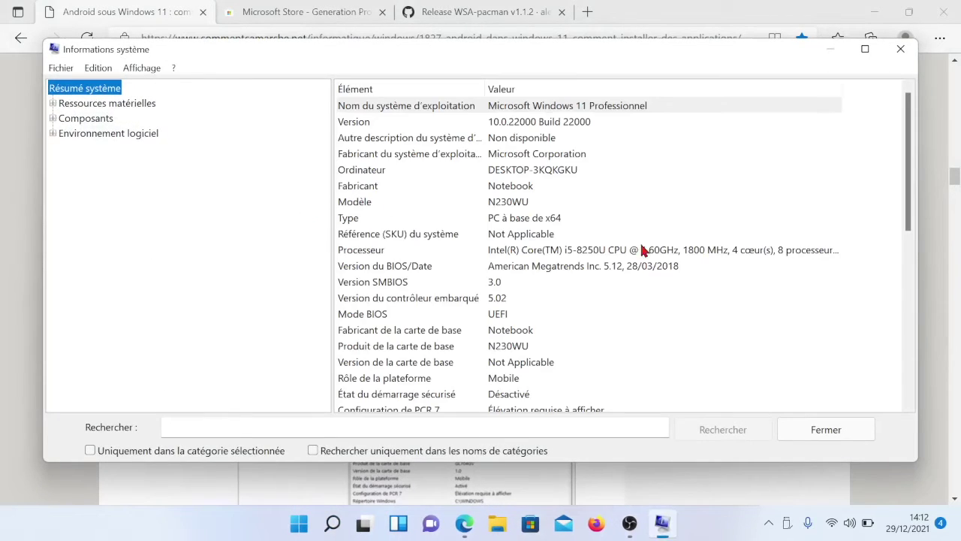
pyautogui.scroll(-8, 671, 261)
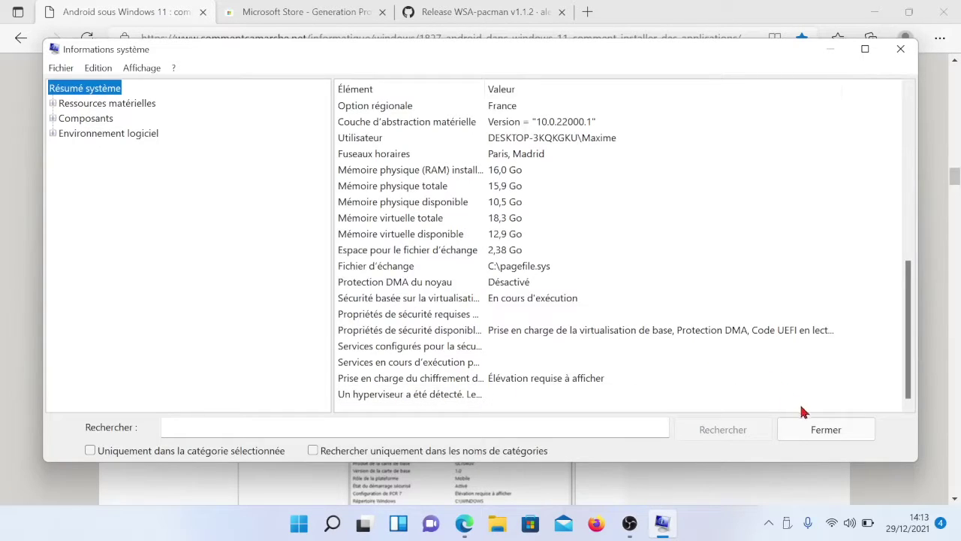
pyautogui.click(813, 429)
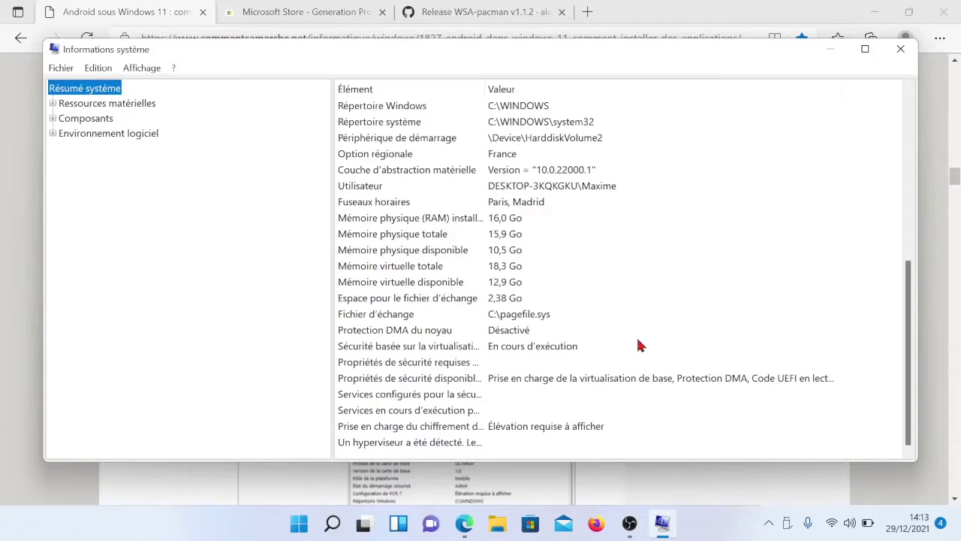
pyautogui.click(901, 49)
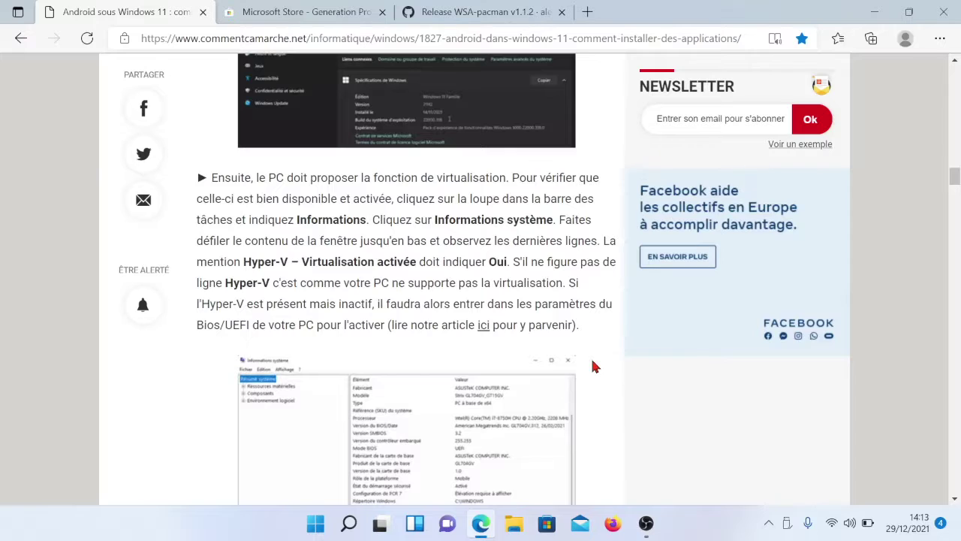
# Open the Store-Rg-Adguard link from the article's section on installing Windows Subsystem for Android
pyautogui.scroll(-2, 593, 365)
pyautogui.scroll(-4, 593, 366)
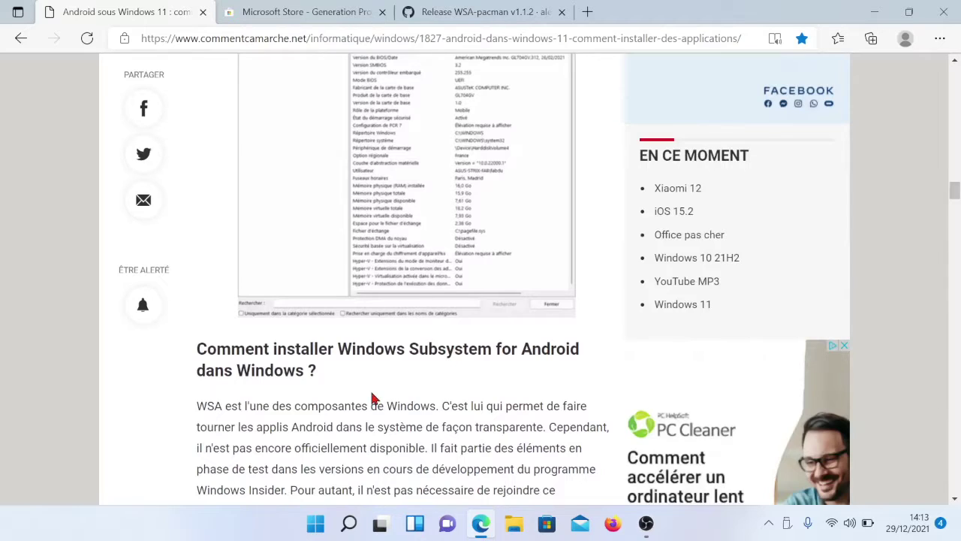
pyautogui.scroll(-3, 373, 398)
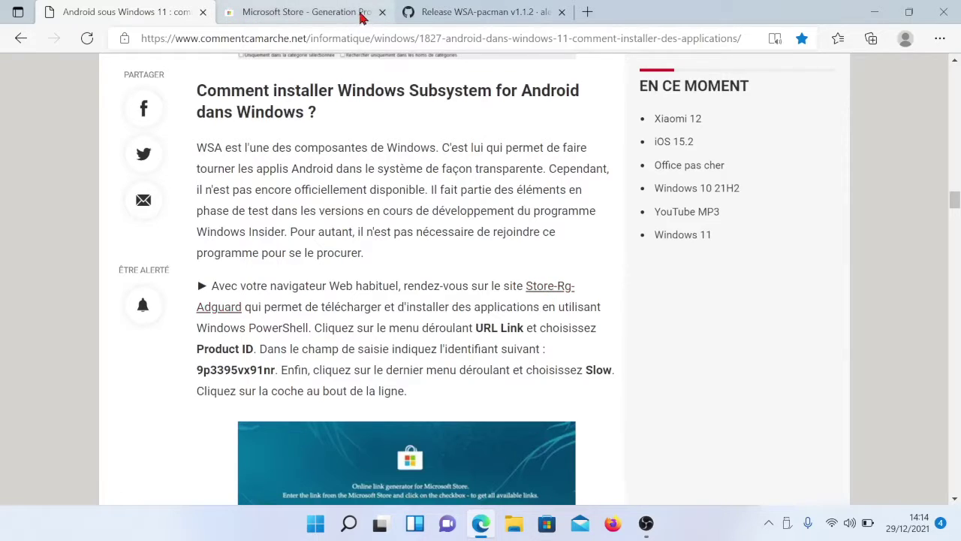
pyautogui.click(539, 293)
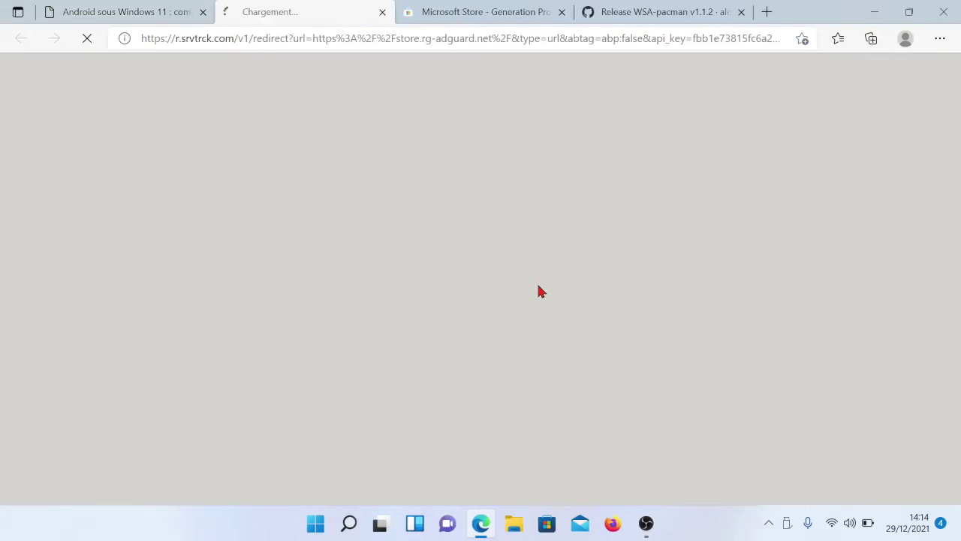
# Consult the article's instructions and set the link generator's search type to ProductId
pyautogui.click(129, 9)
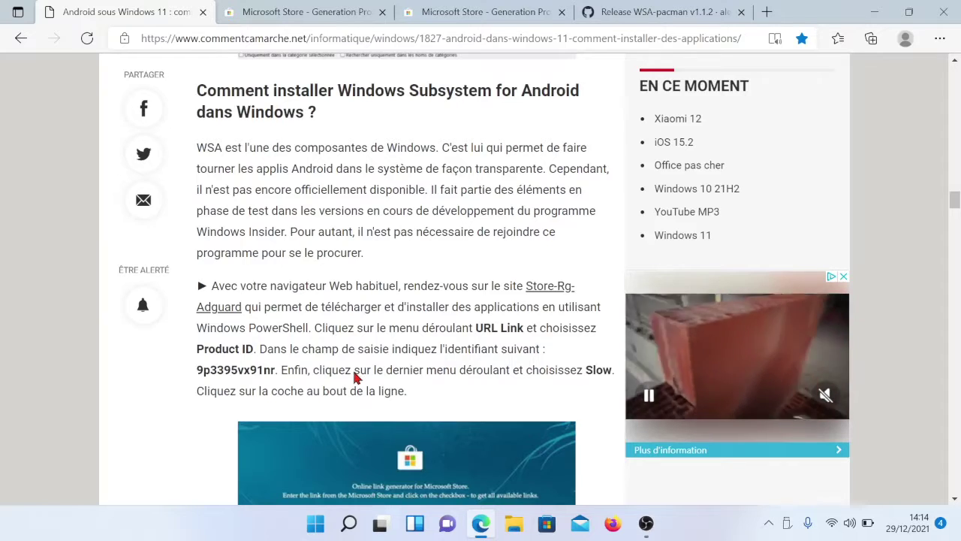
pyautogui.click(326, 11)
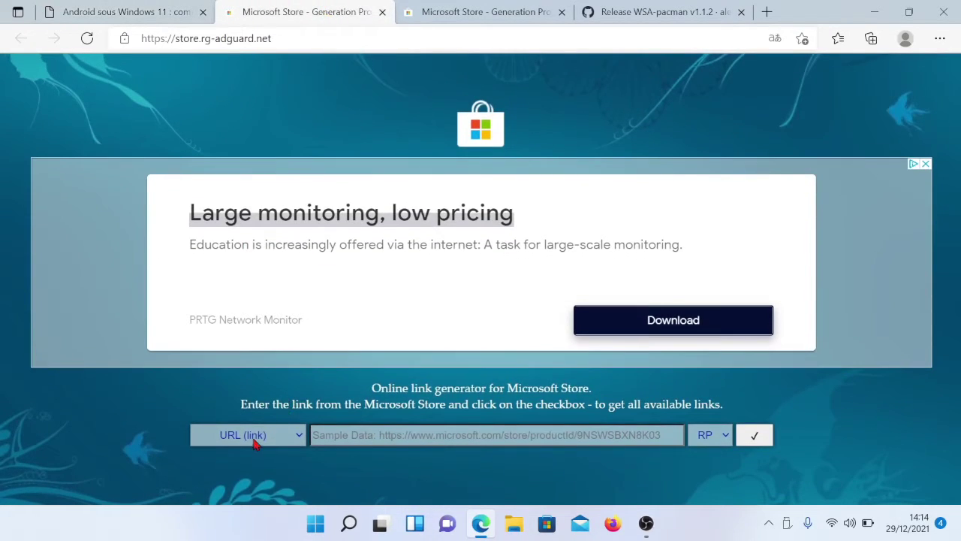
pyautogui.click(298, 440)
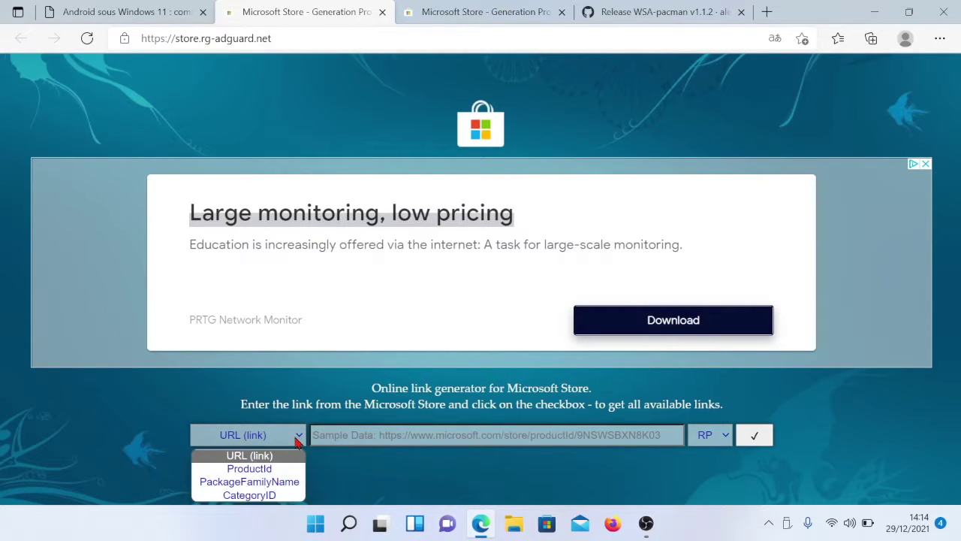
pyautogui.click(275, 470)
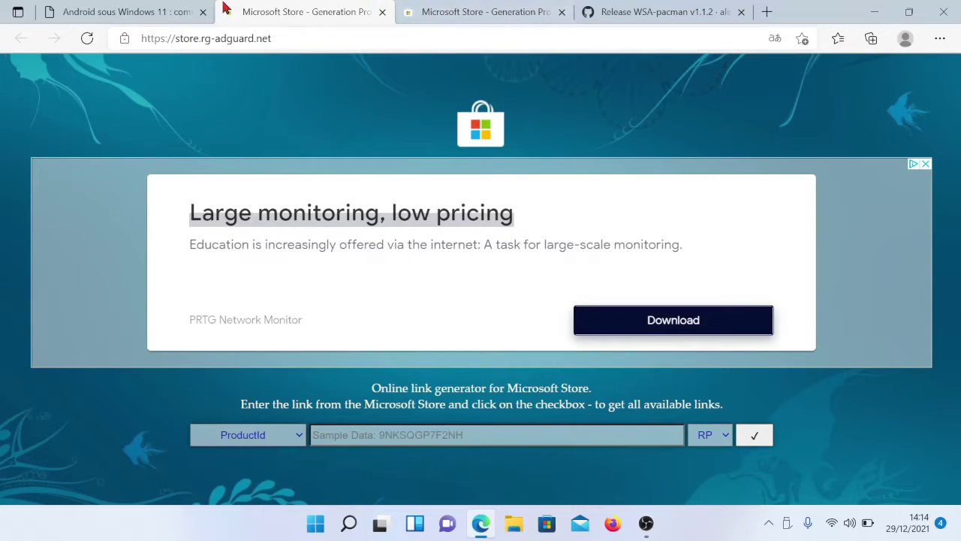
# Close the duplicate Microsoft Store link generator page and copy the product ID 9p3395vx91nr from the article
pyautogui.click(562, 12)
pyautogui.click(135, 11)
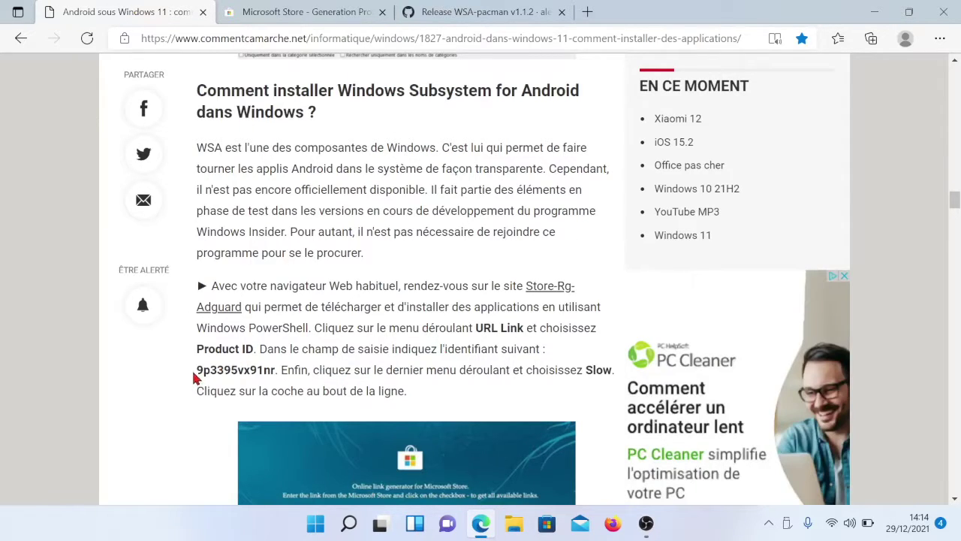
pyautogui.moveTo(195, 373); pyautogui.dragTo(271, 371)
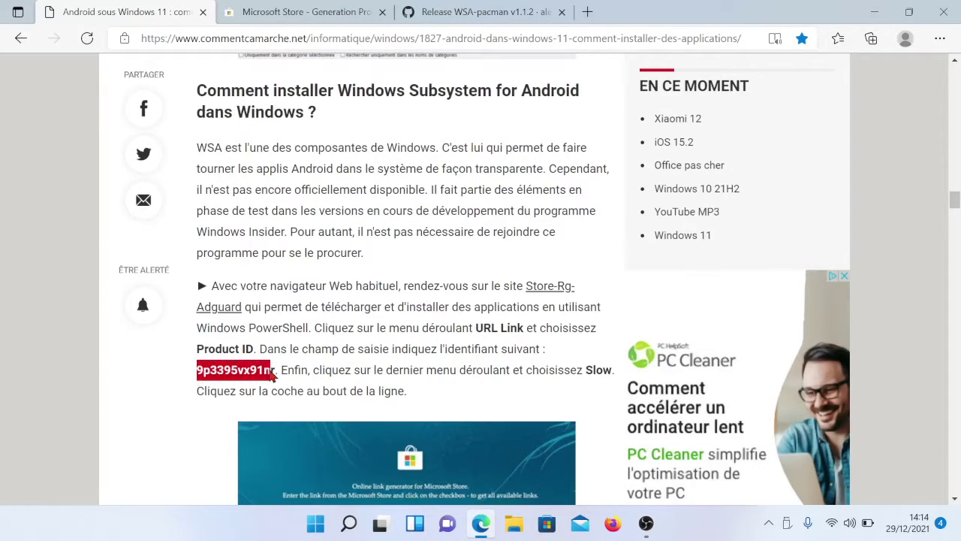
pyautogui.moveTo(273, 378); pyautogui.dragTo(276, 379)
pyautogui.press('super+c')
pyautogui.rightClick(259, 374)
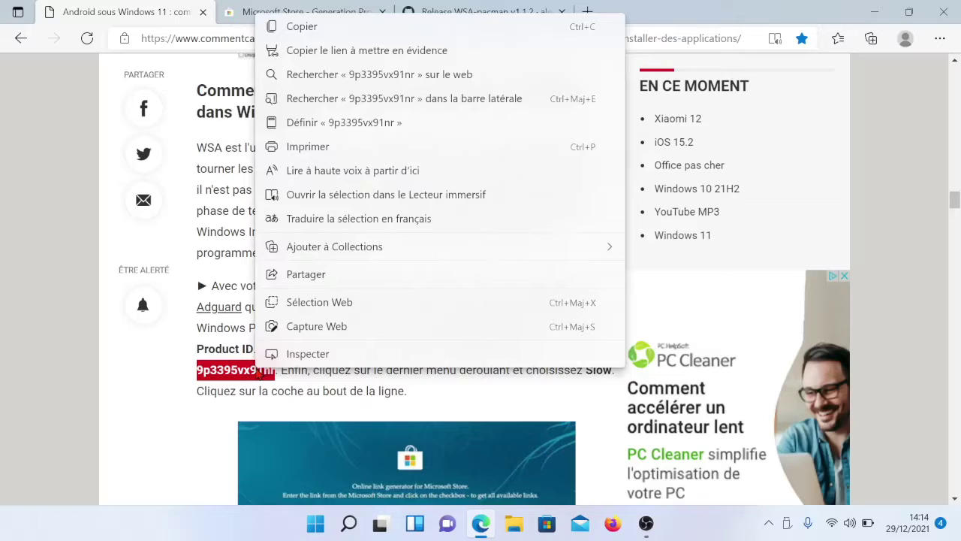
pyautogui.click(303, 27)
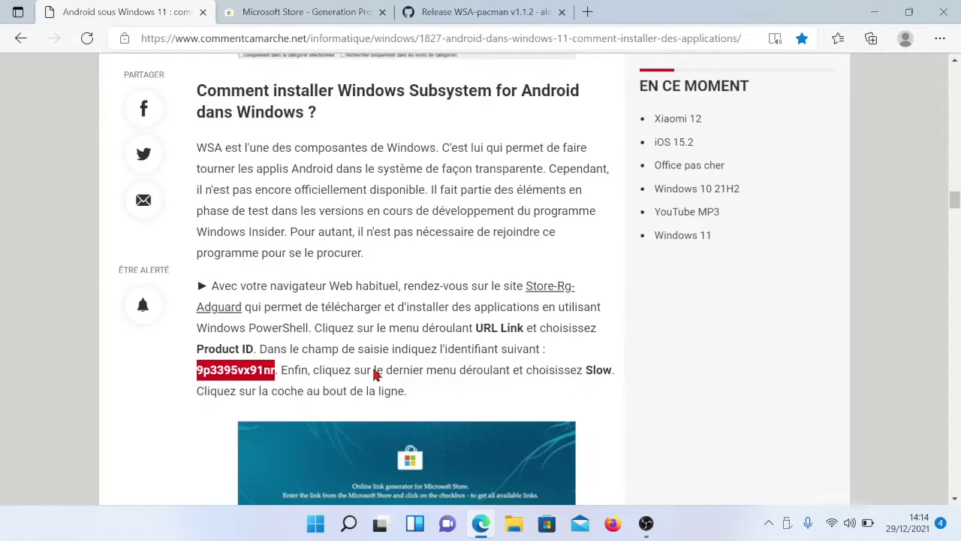
# Generate the Microsoft Store download links for product ID 9p3395vx91nr using the Slow release channel
pyautogui.click(319, 17)
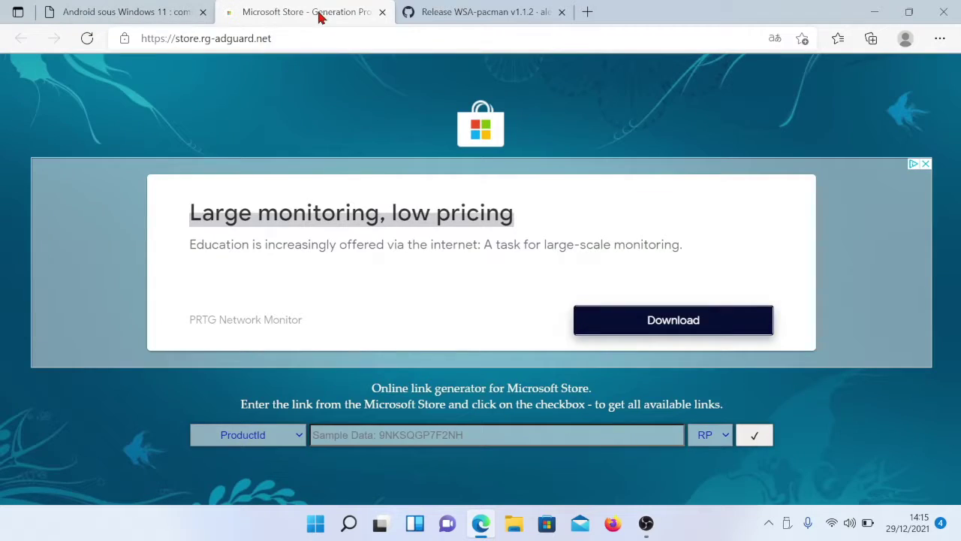
pyautogui.rightClick(339, 432)
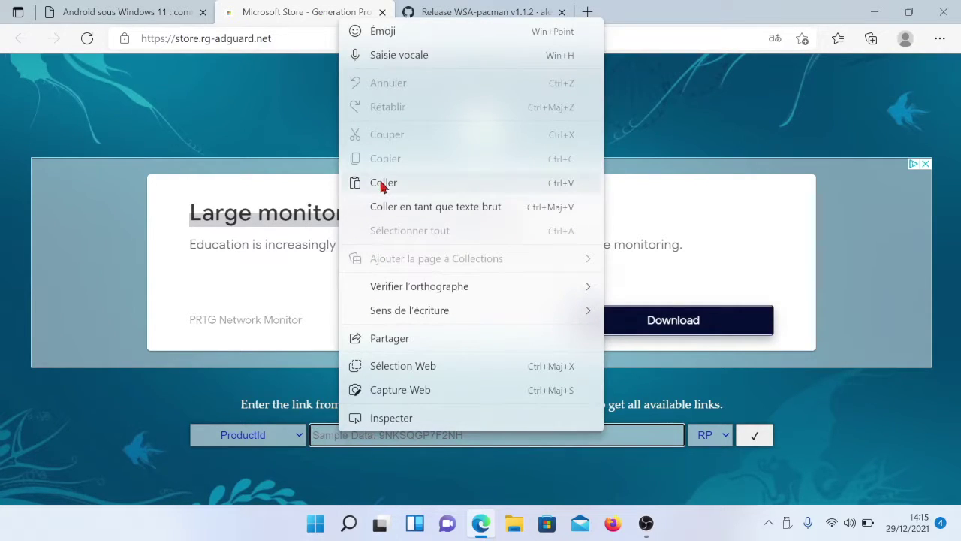
pyautogui.click(381, 184)
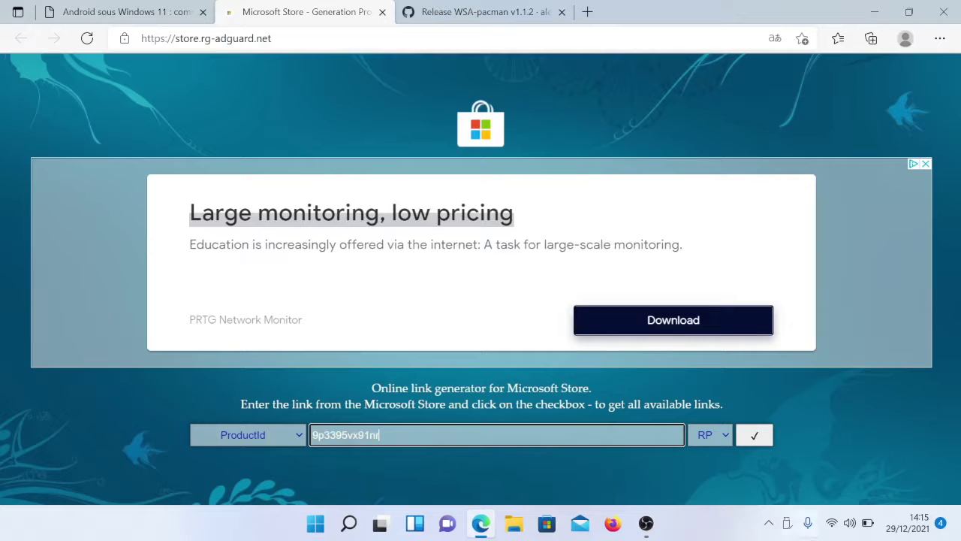
pyautogui.click(713, 441)
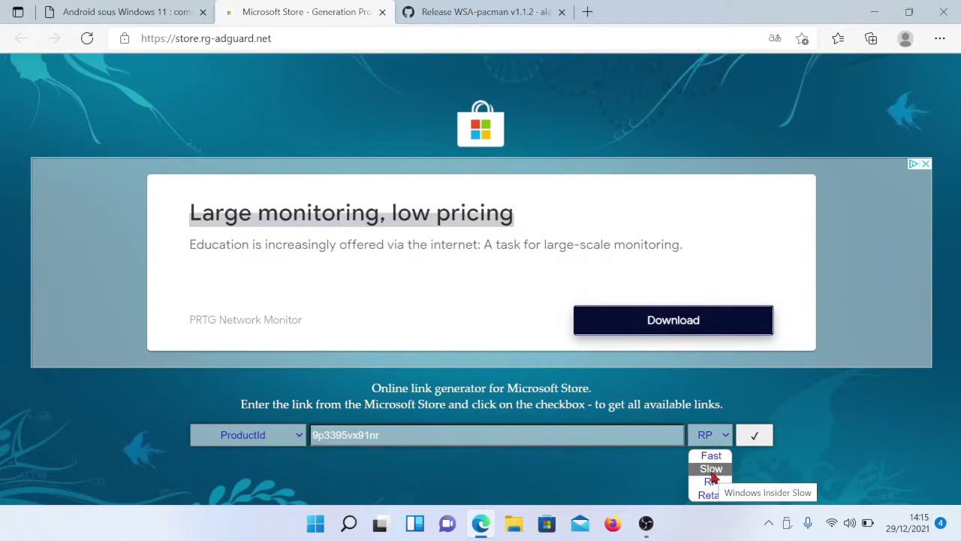
pyautogui.click(710, 469)
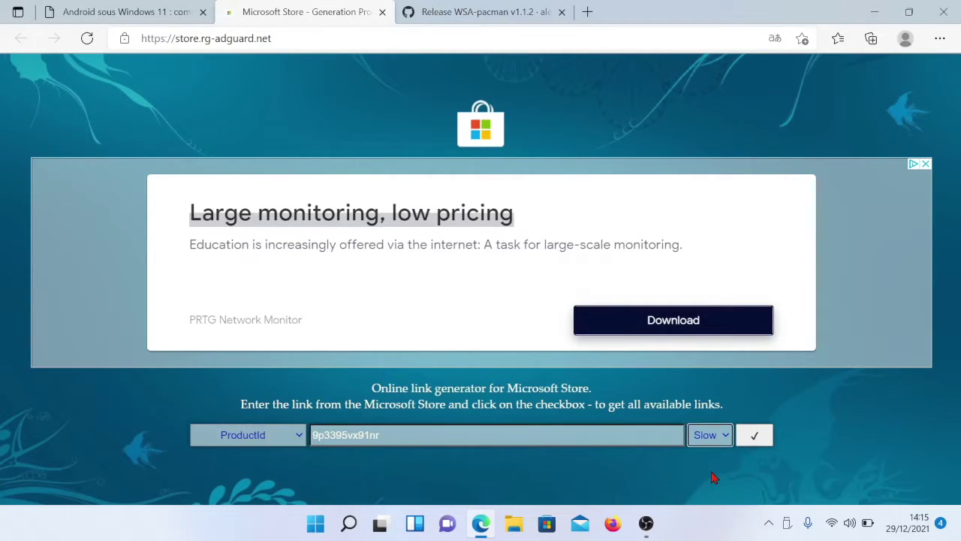
pyautogui.click(755, 438)
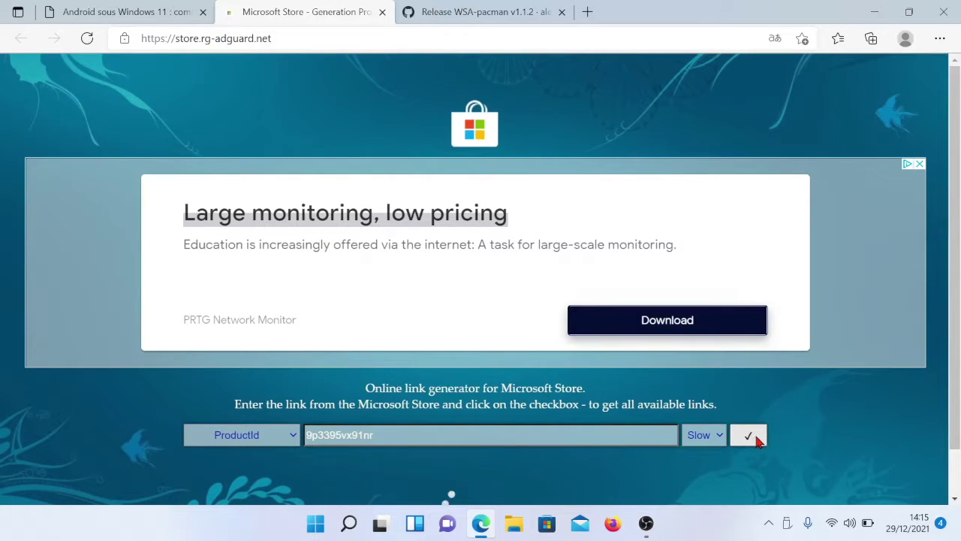
# Examine the generated file list and the article's instruction on which Windows Subsystem for Android file to download
pyautogui.scroll(-1, 908, 433)
pyautogui.scroll(-1, 907, 428)
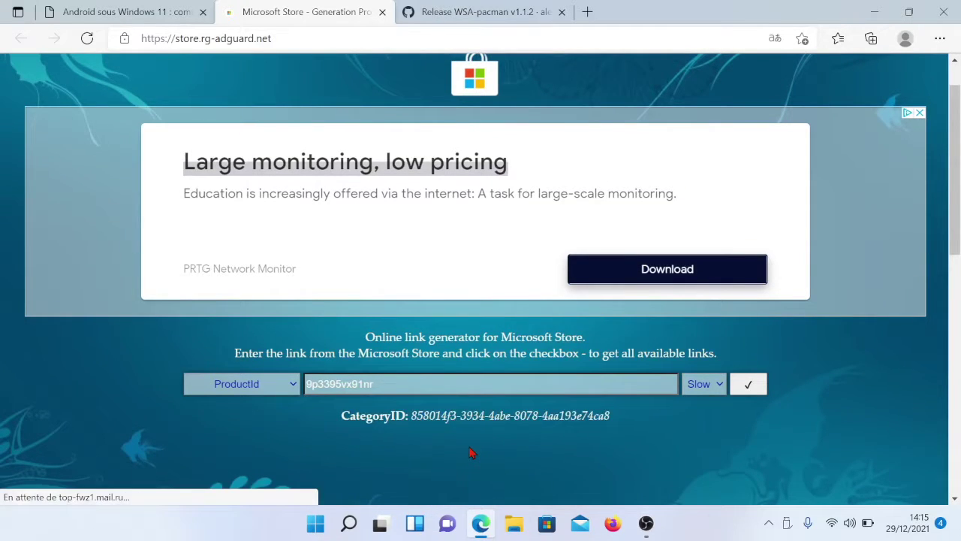
pyautogui.scroll(-2, 515, 453)
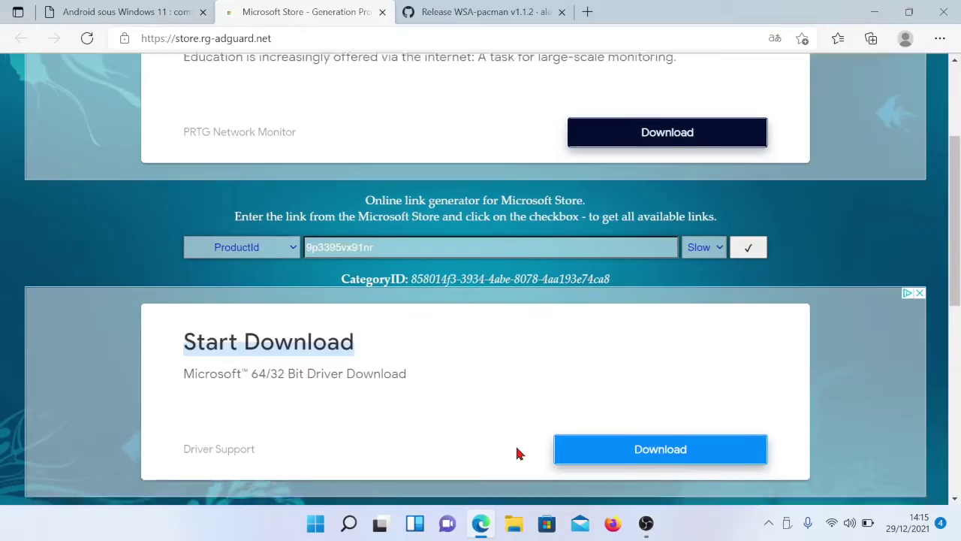
pyautogui.scroll(-5, 517, 453)
pyautogui.scroll(-2, 516, 453)
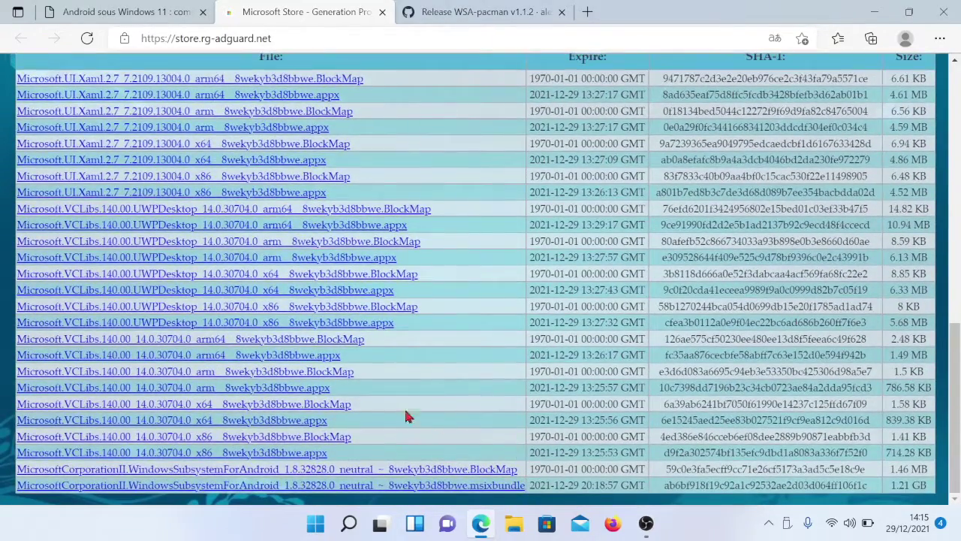
pyautogui.scroll(3, 311, 221)
pyautogui.scroll(-1, 311, 222)
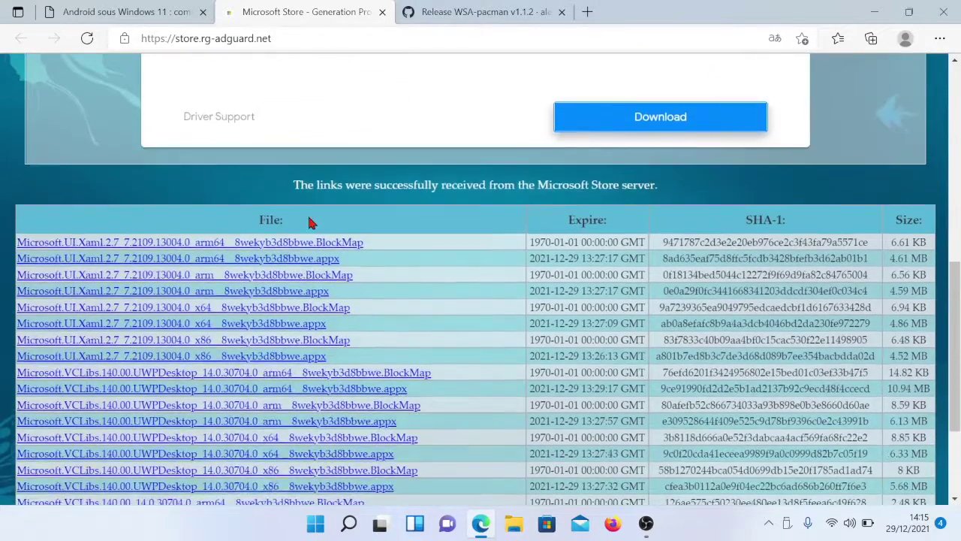
pyautogui.scroll(-1, 311, 222)
pyautogui.click(150, 12)
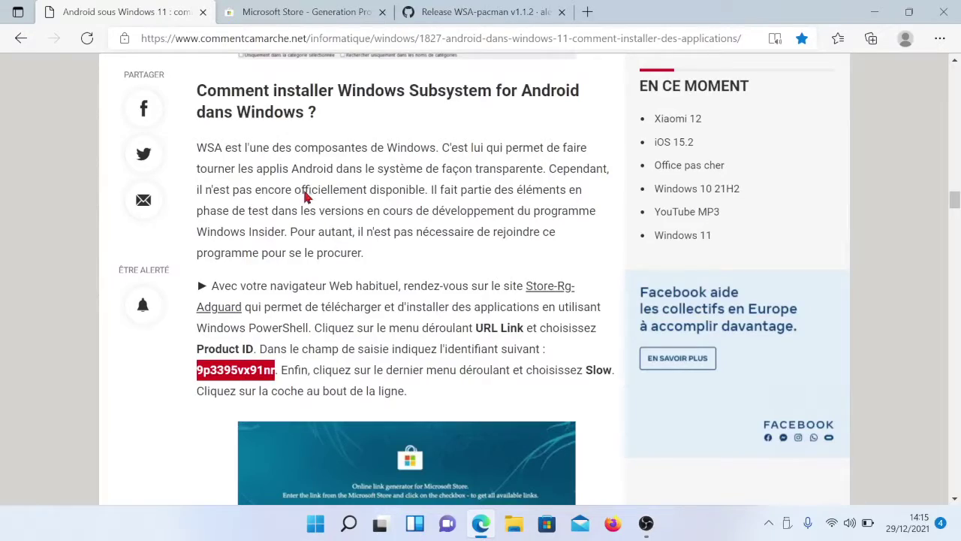
pyautogui.scroll(-4, 431, 390)
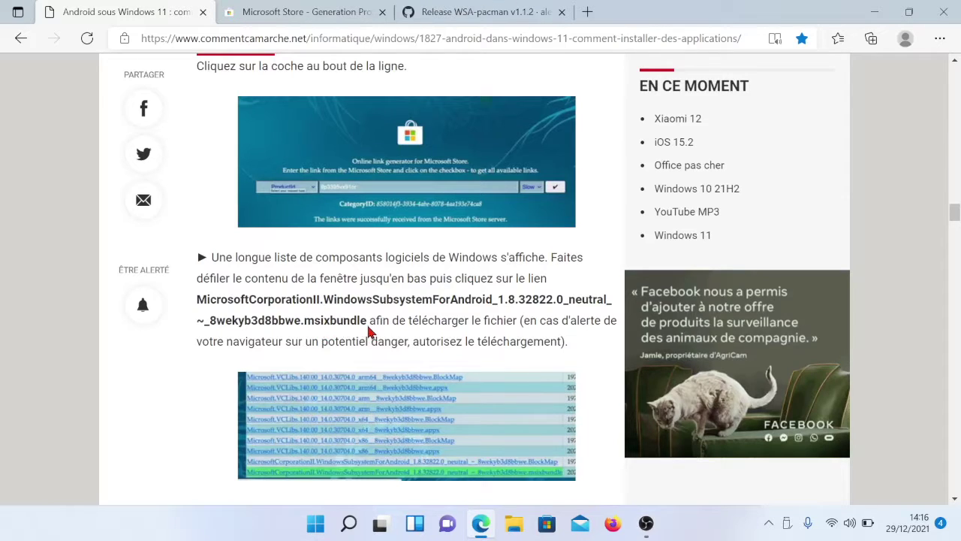
# Start downloading the WindowsSubsystemForAndroid 1.8.32828.0 msixbundle, choosing to keep the file anyway, and cancel the download
pyautogui.click(504, 13)
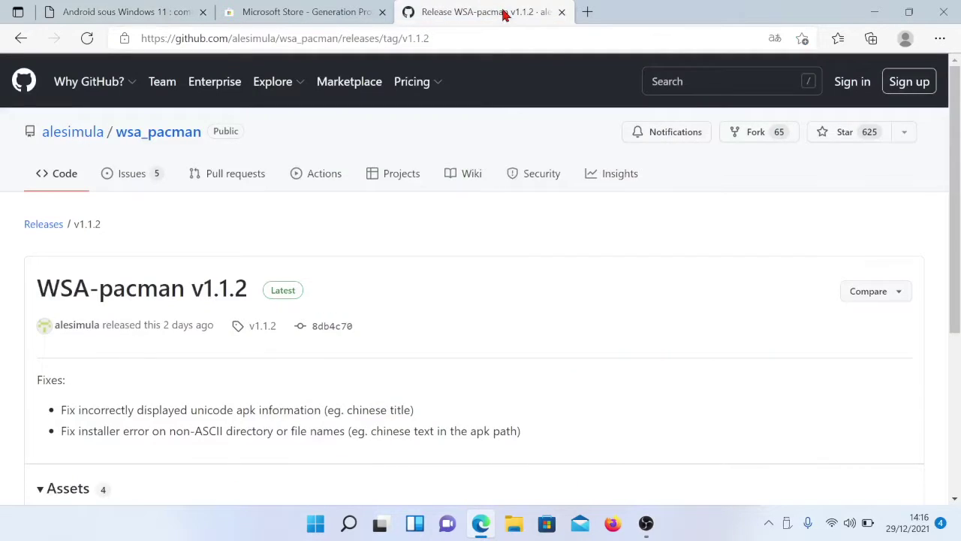
pyautogui.click(336, 9)
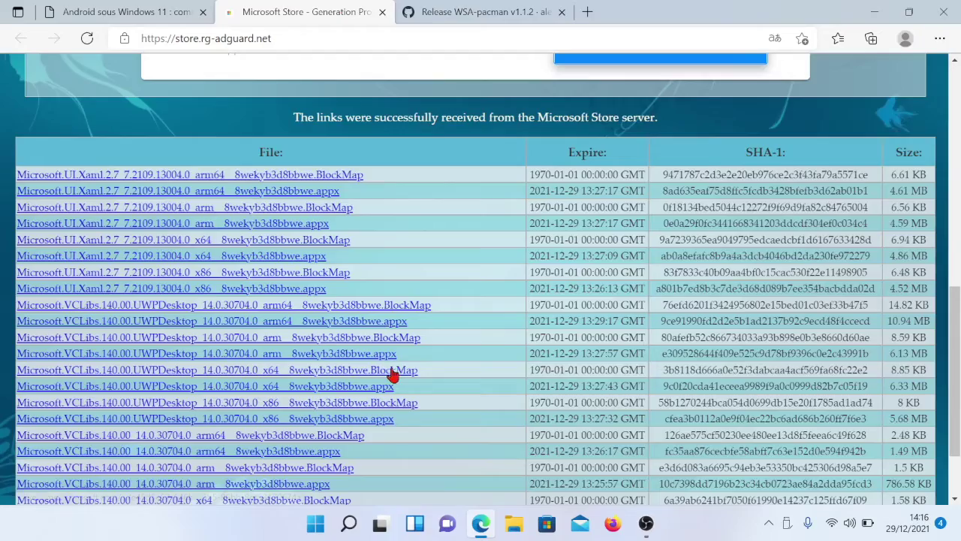
pyautogui.scroll(-3, 392, 374)
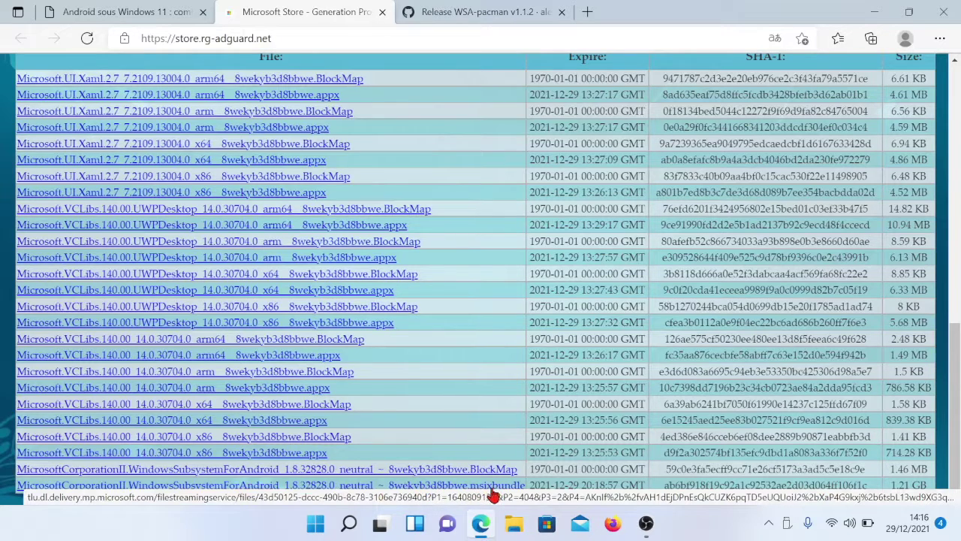
pyautogui.click(328, 486)
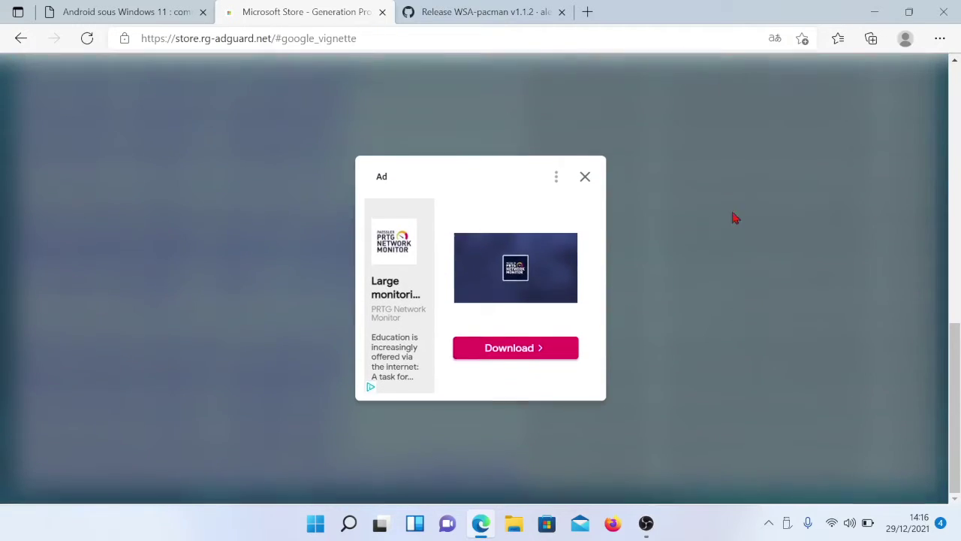
pyautogui.click(585, 180)
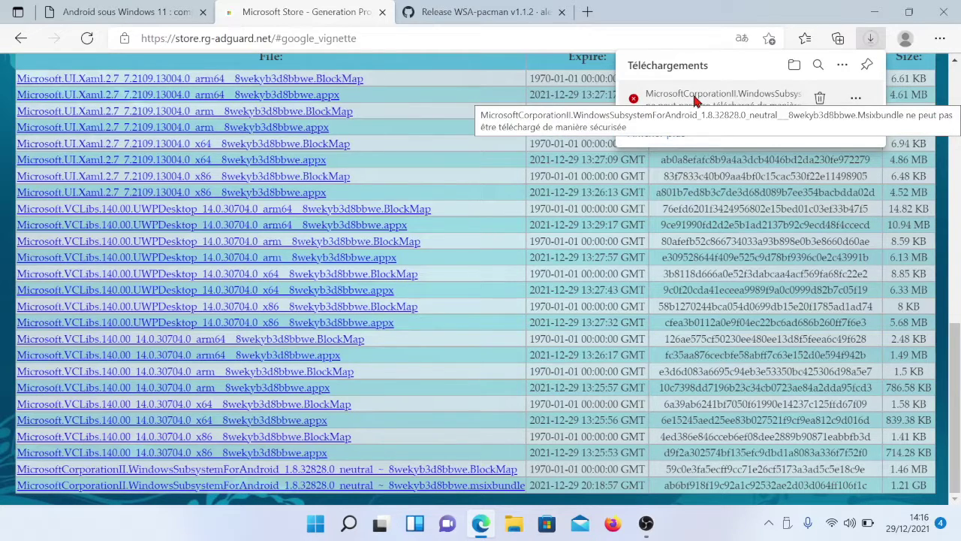
pyautogui.click(855, 101)
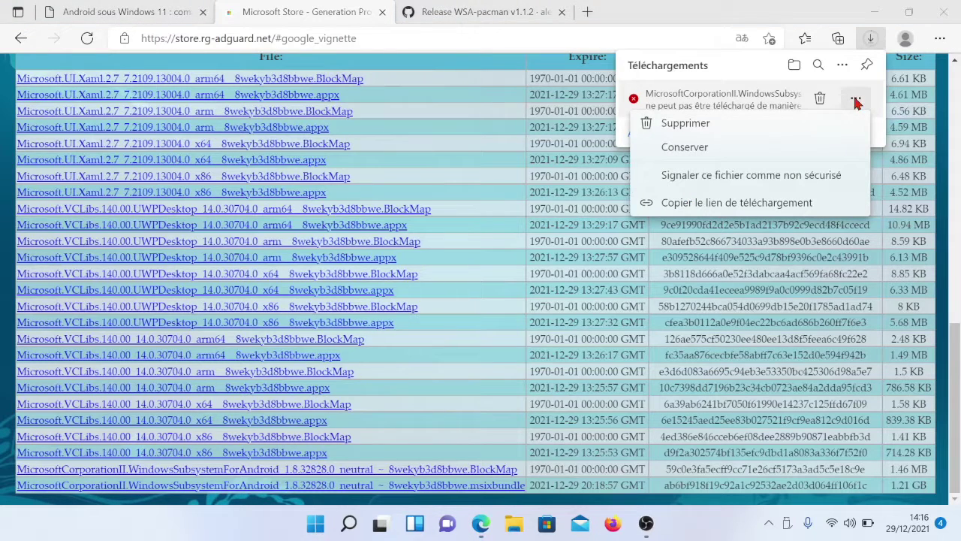
pyautogui.click(743, 146)
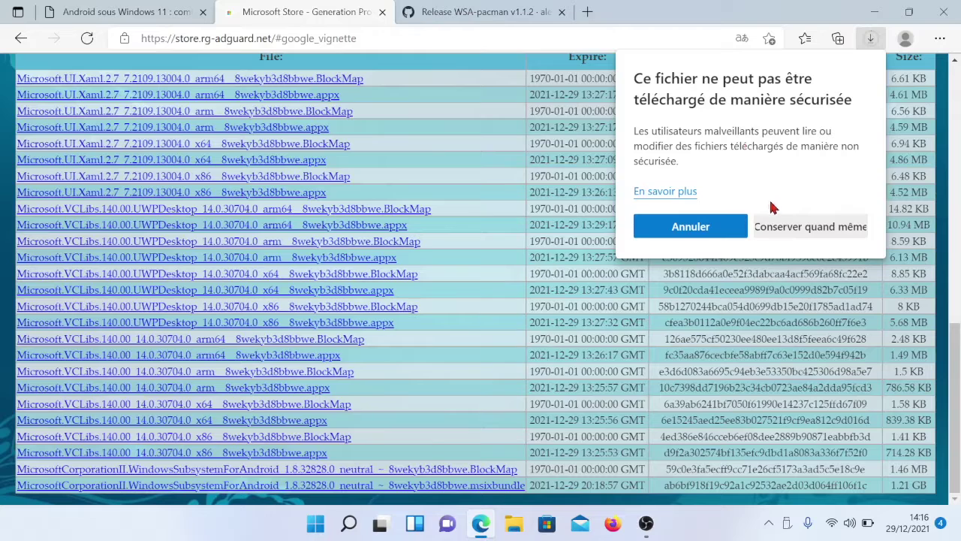
pyautogui.click(782, 228)
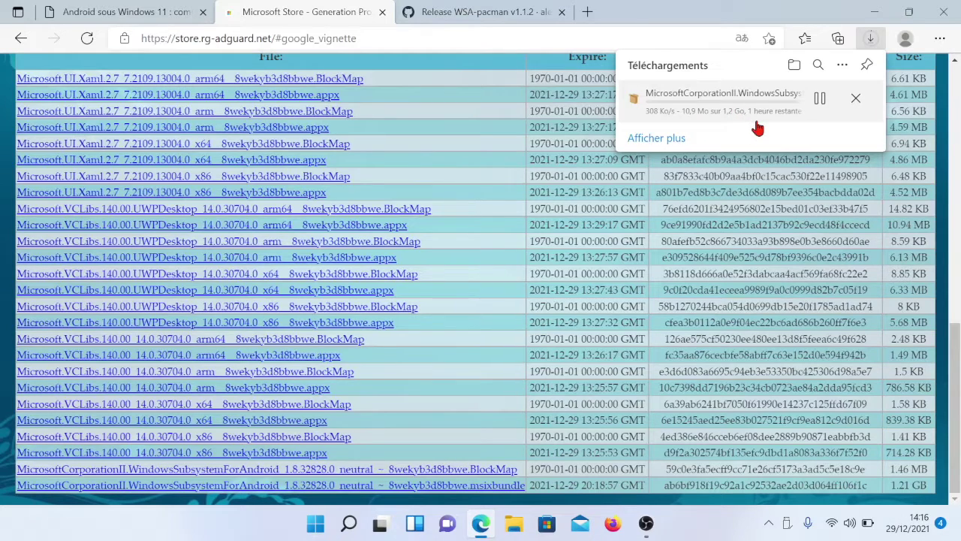
pyautogui.click(855, 104)
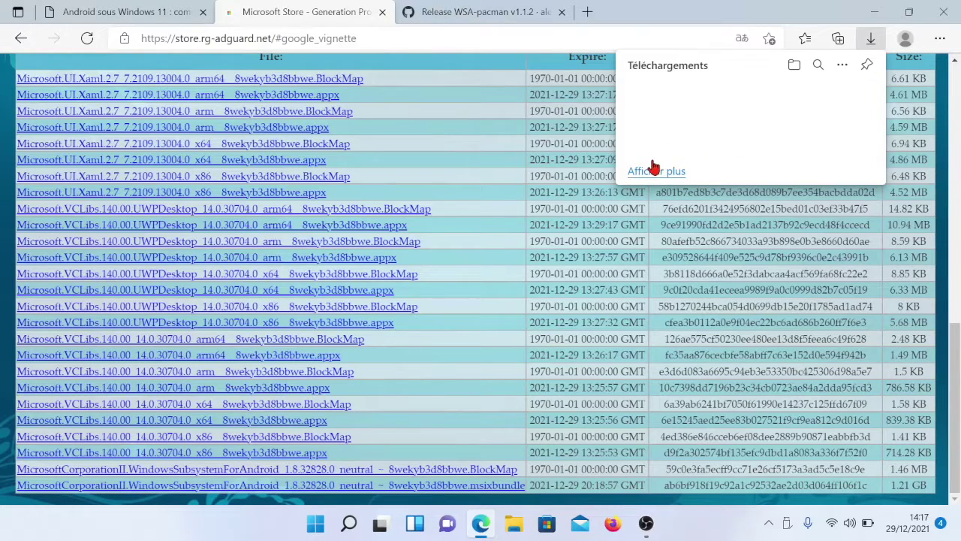
# Read the article's instruction on where to store the downloaded file, and open the Files folder on the desktop
pyautogui.click(128, 9)
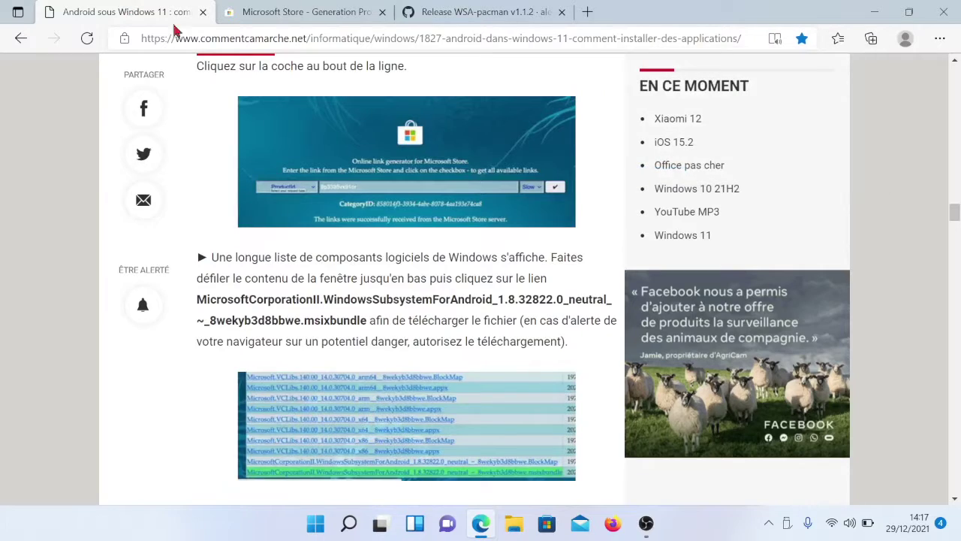
pyautogui.scroll(-4, 482, 450)
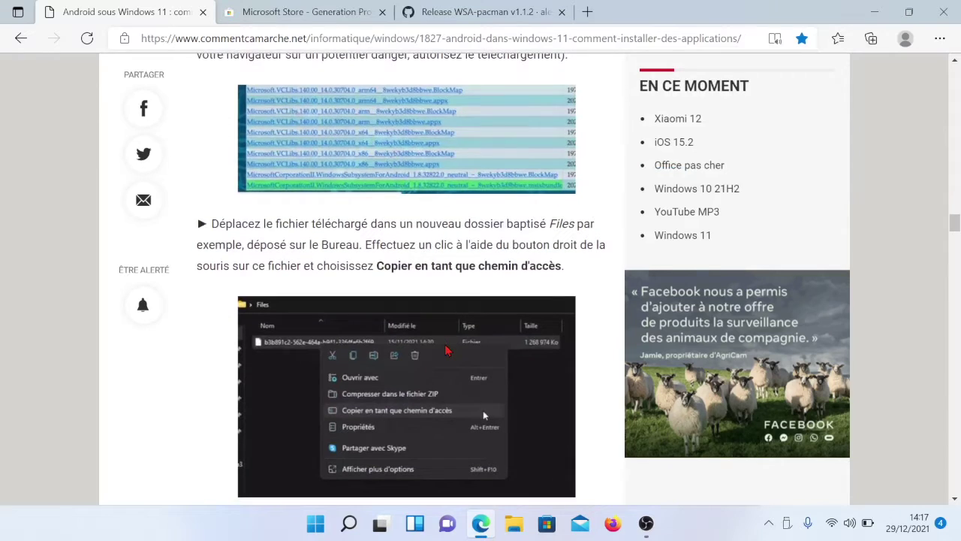
pyautogui.scroll(2, 445, 291)
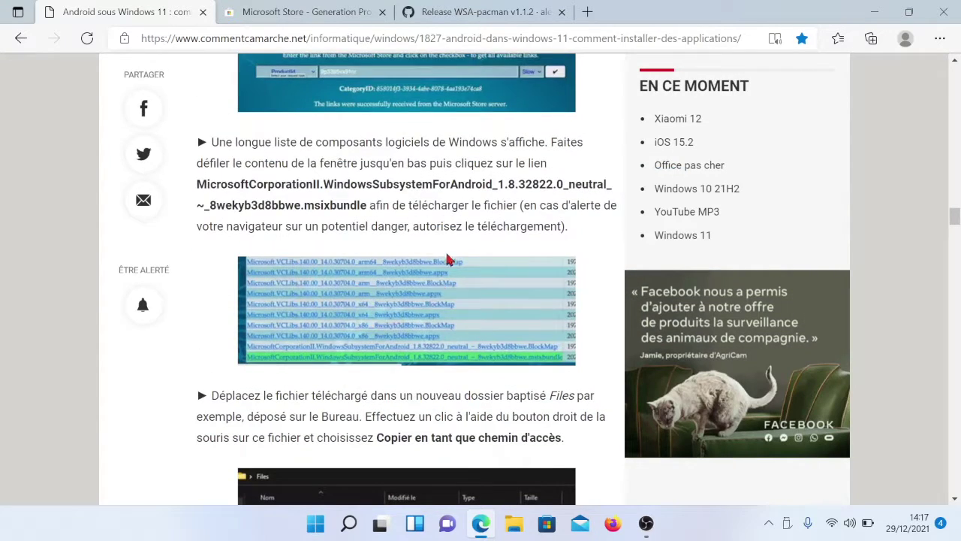
pyautogui.scroll(-1, 463, 217)
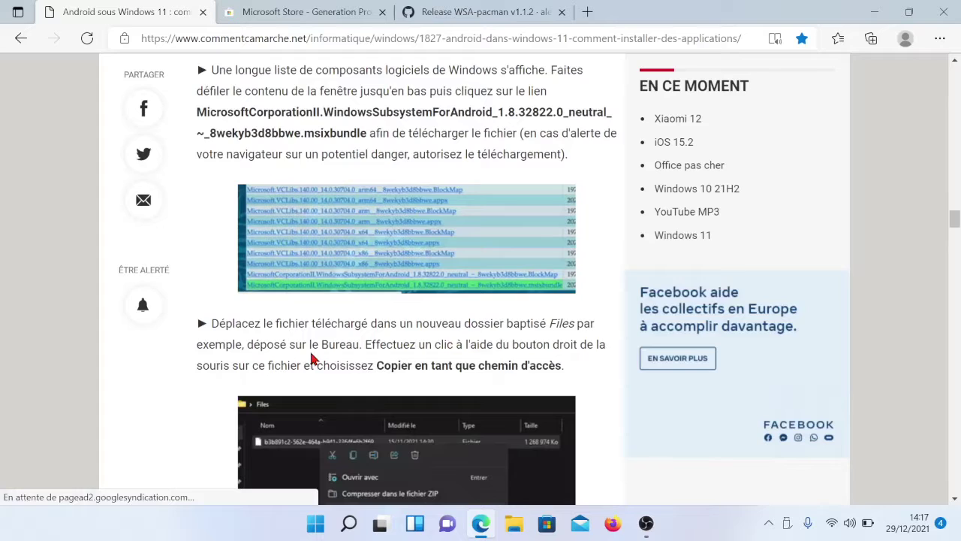
pyautogui.click(873, 12)
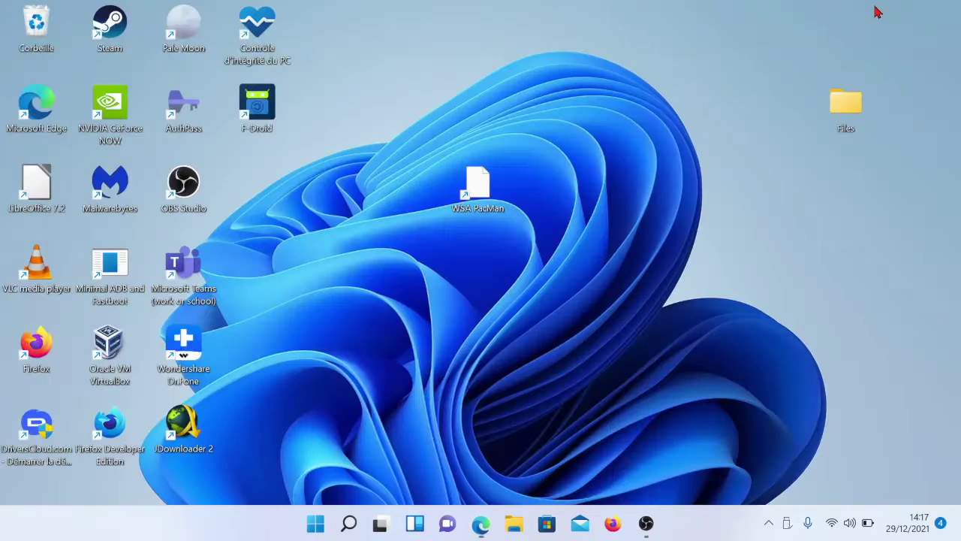
pyautogui.doubleClick(837, 111)
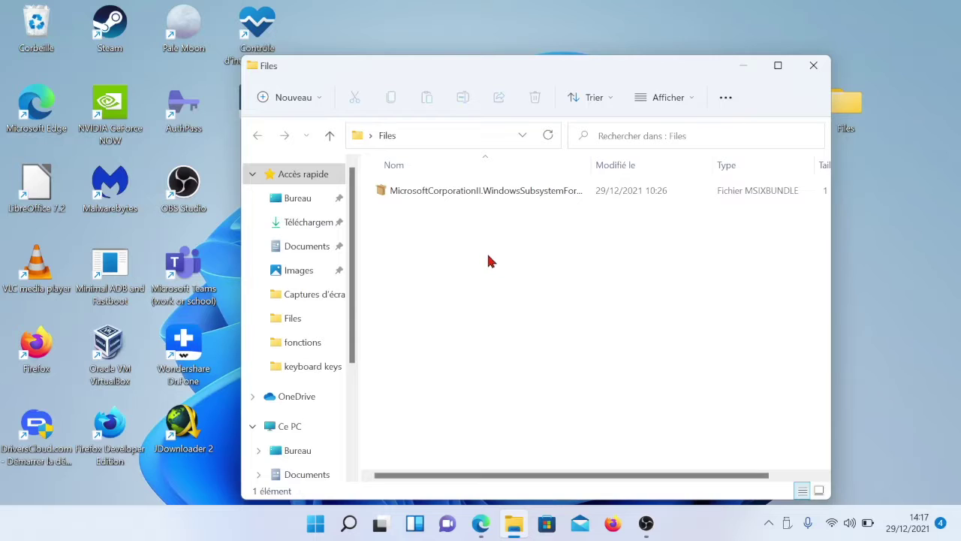
# Check the article's next instruction and copy the WindowsSubsystemForAndroid msixbundle's path from the Files folder
pyautogui.click(480, 523)
pyautogui.scroll(-2, 403, 353)
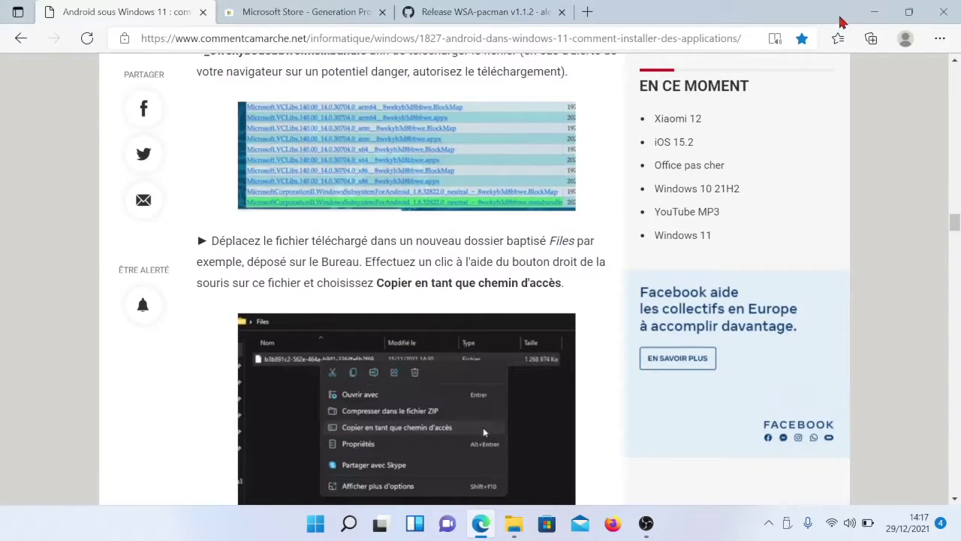
pyautogui.click(874, 11)
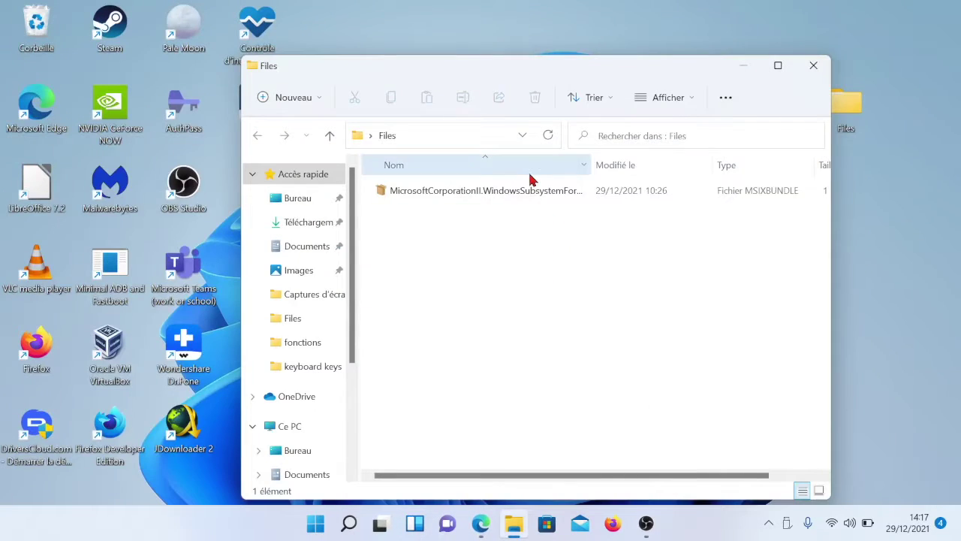
pyautogui.click(492, 194)
pyautogui.rightClick(492, 193)
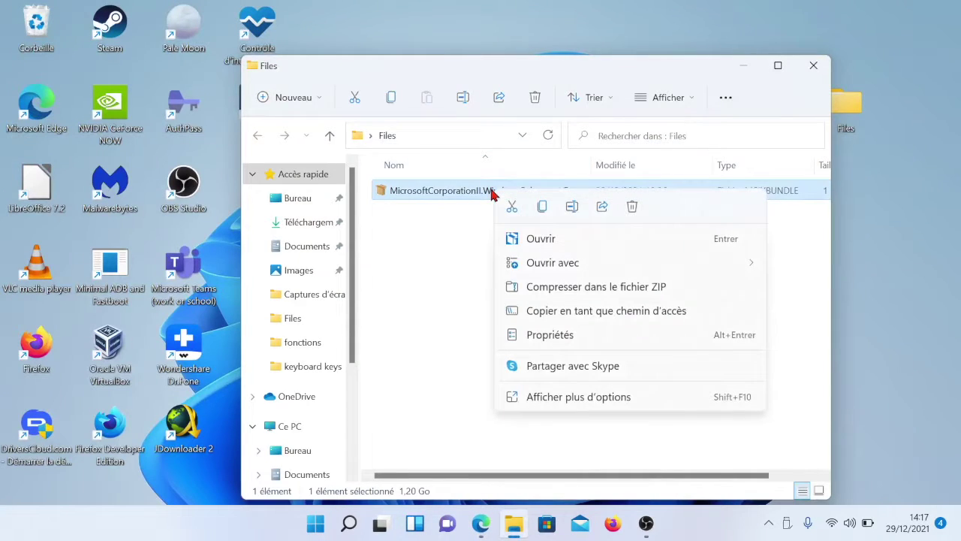
pyautogui.click(546, 401)
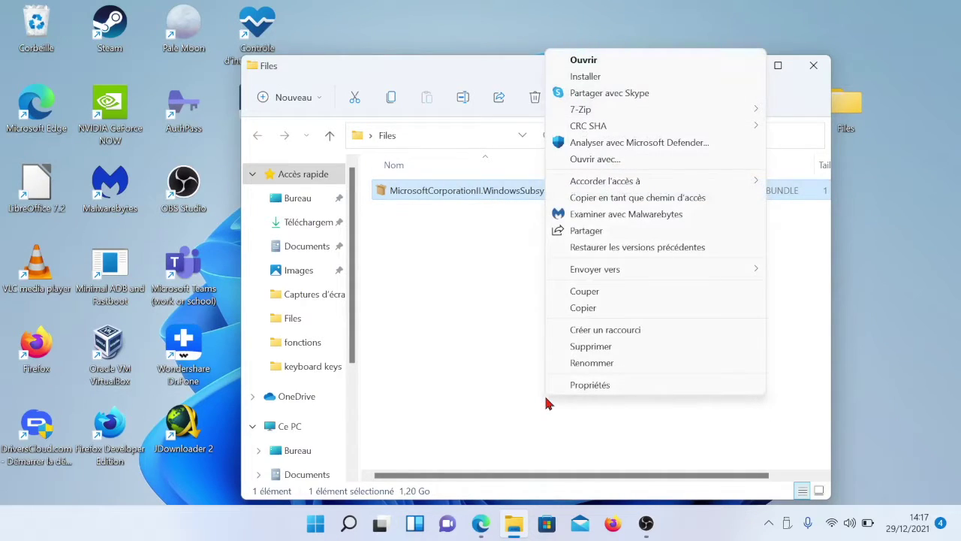
pyautogui.click(660, 198)
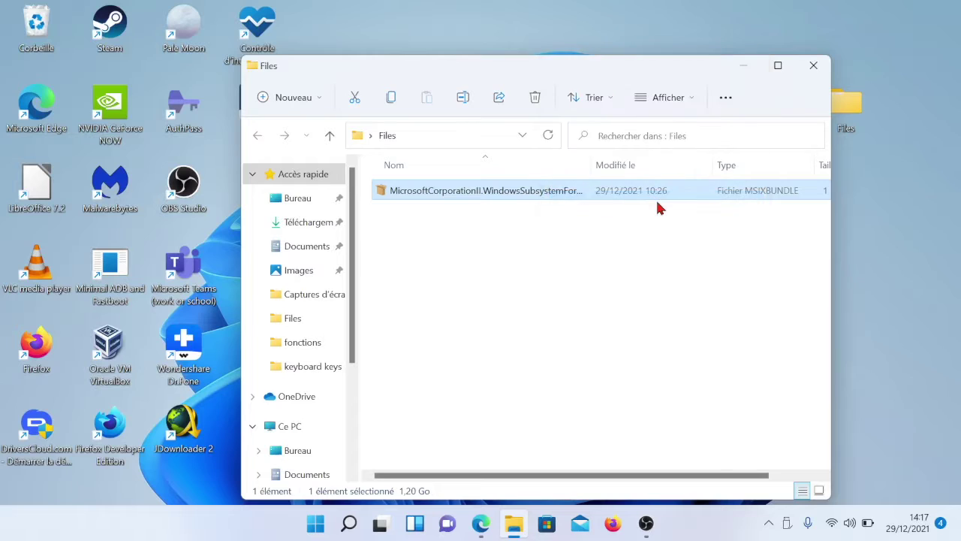
pyautogui.click(740, 68)
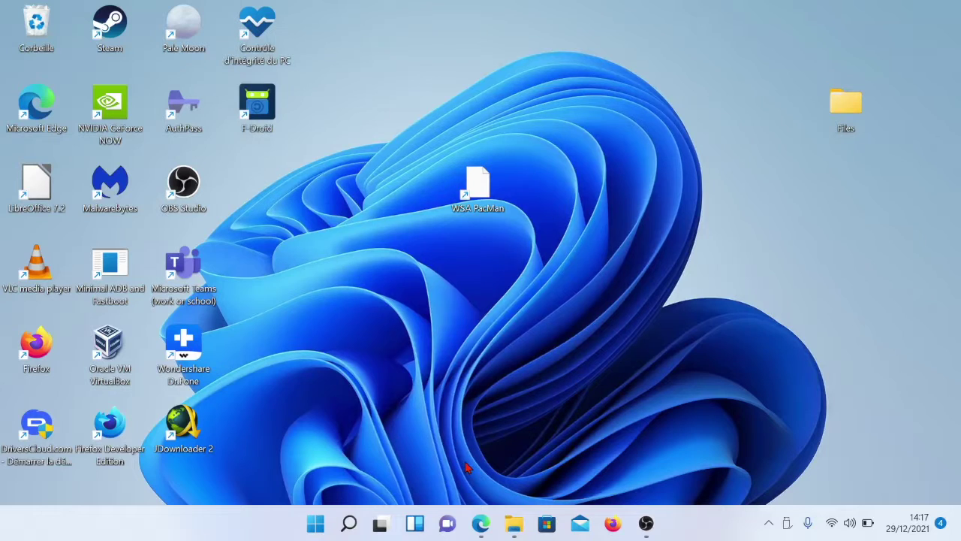
# Read the article's instructions on opening Terminal Windows (administrateur) and running Add-AppxPackage with the copied file path
pyautogui.click(475, 531)
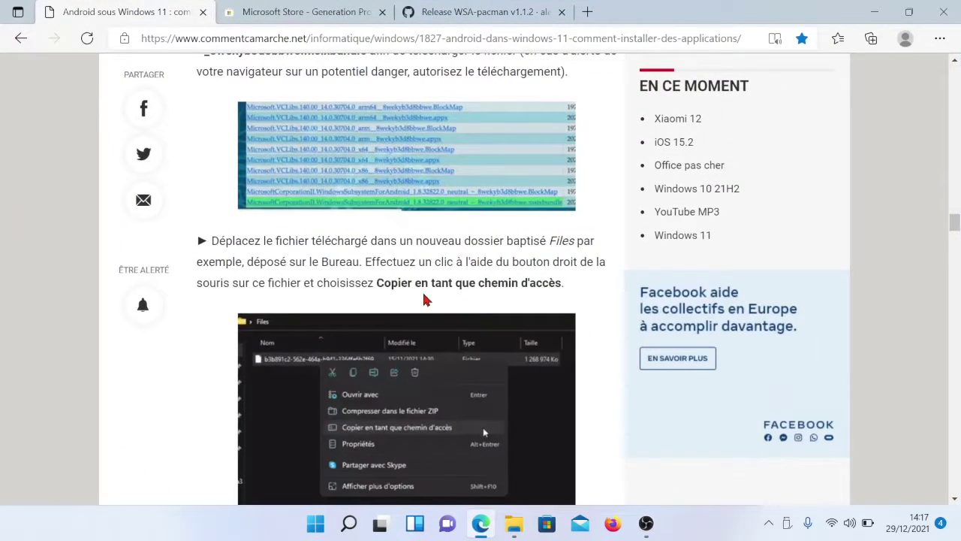
pyautogui.scroll(-3, 424, 299)
pyautogui.scroll(-5, 424, 298)
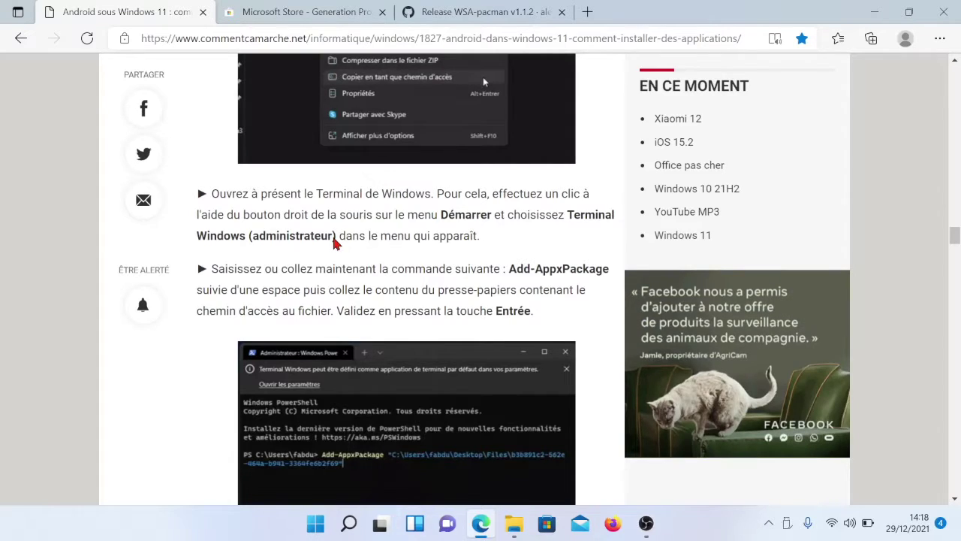
# Open Terminal Windows (administrateur) and allow it to make changes to the device
pyautogui.scroll(-1, 336, 243)
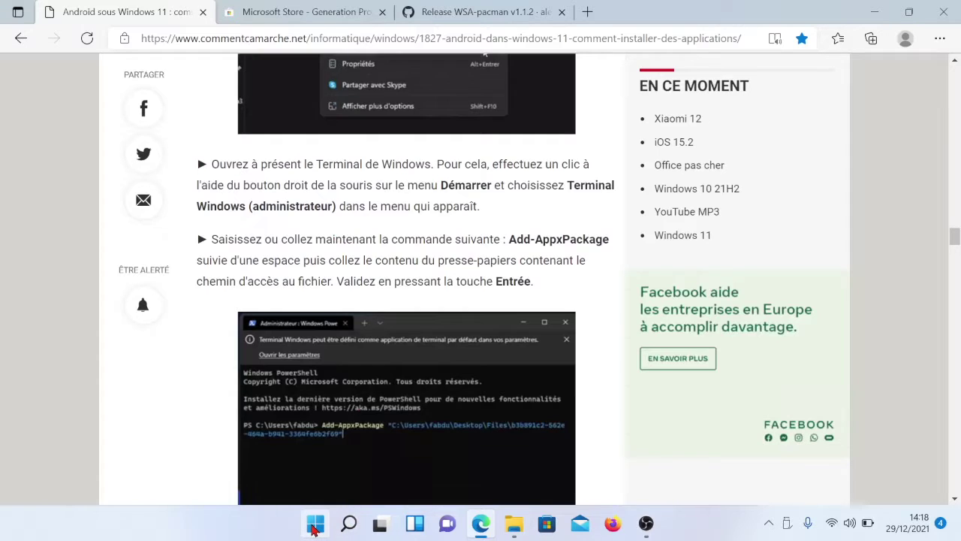
pyautogui.rightClick(315, 528)
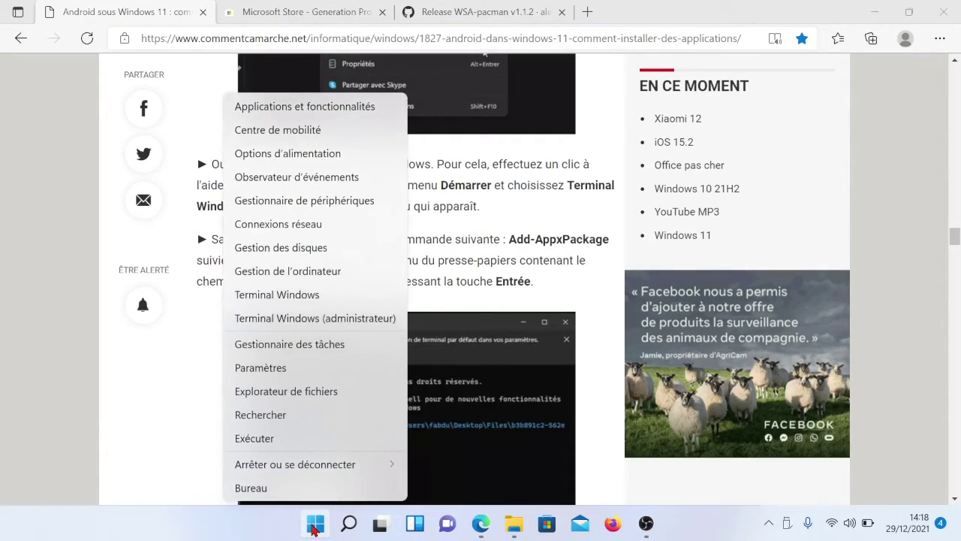
pyautogui.click(315, 318)
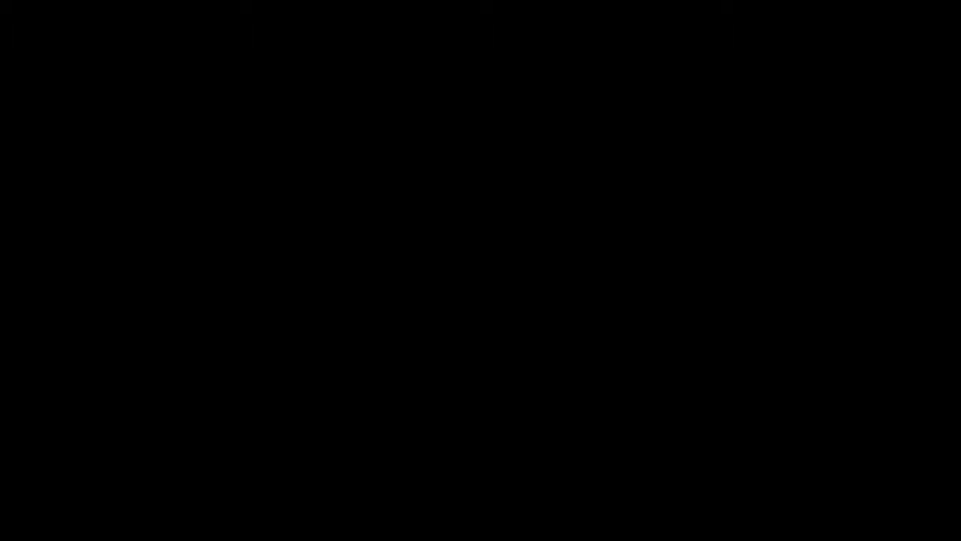
pyautogui.click(384, 389)
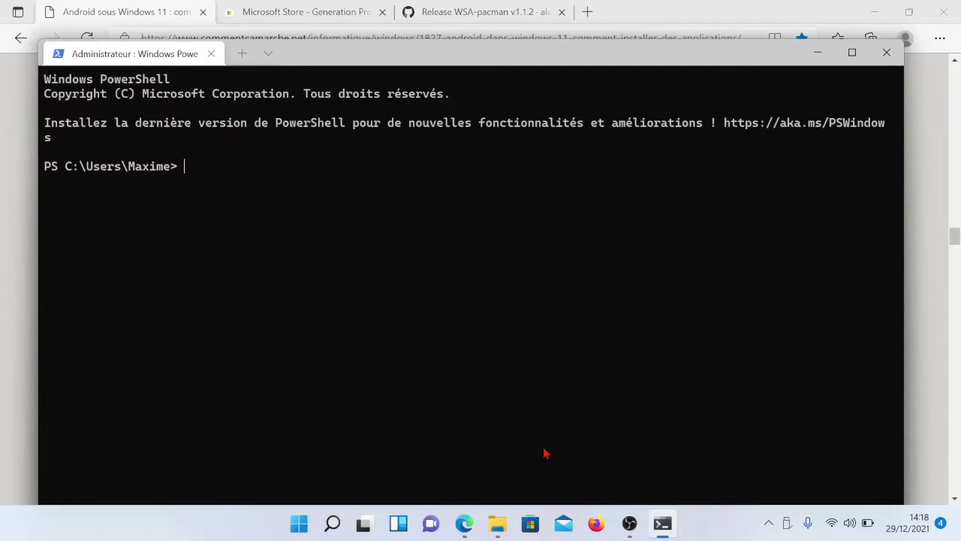
# Check the command in the article and run Add-AppxPackage in the terminal with the copied WindowsSubsystemForAndroid_1.8.32828.0 Msixbundle path
pyautogui.click(464, 524)
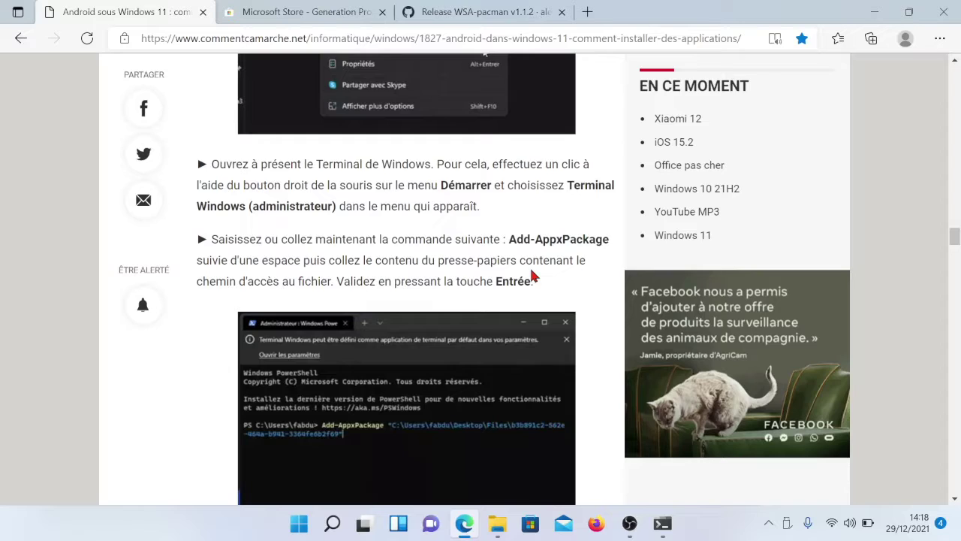
pyautogui.click(662, 524)
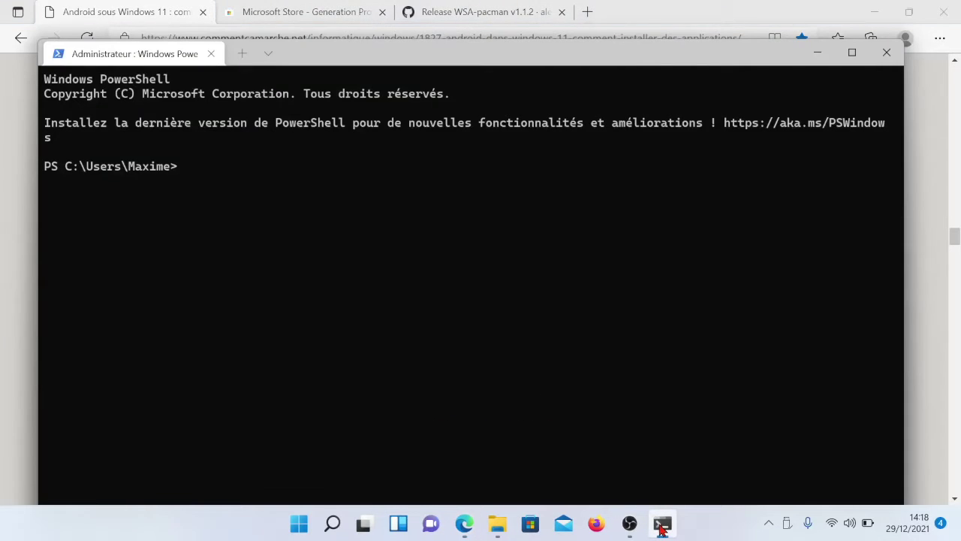
pyautogui.write('Add-Appx')
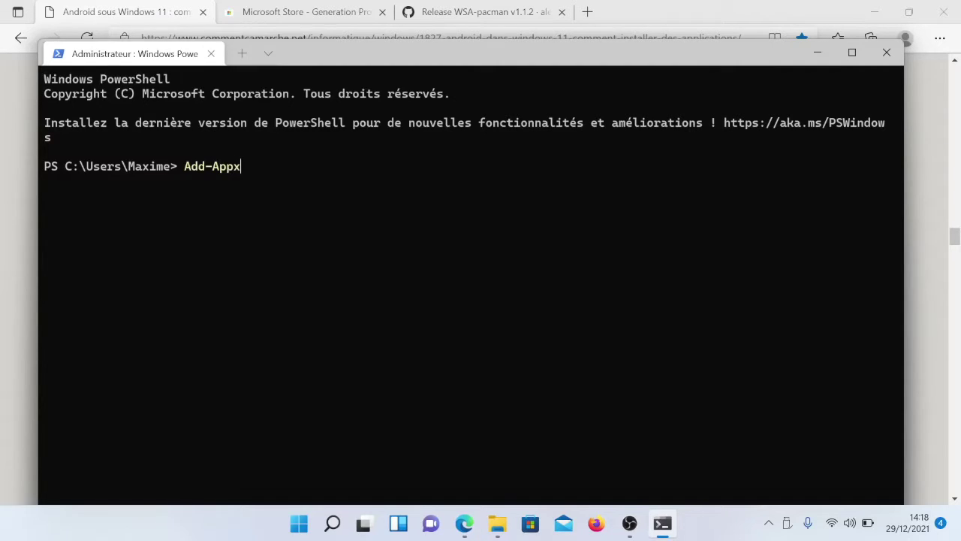
pyautogui.write('Package')
pyautogui.write('"C:\\Users\\Maxime\\Desktop\\Files\\MicrosoftCorporationII.WindowsSubsystemForAndroid_1.8.32828.0_neutral___8wekyb3d8bbwe.Msixbundle"')
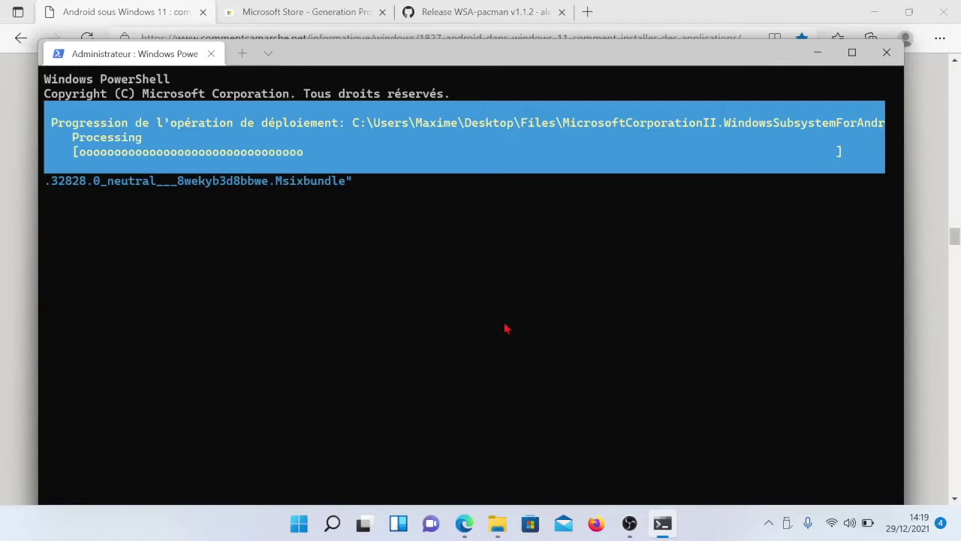
# Return to the article in Edge and read the instructions that follow the subsystem's installation, up to opening Panneau de configuration
pyautogui.click(465, 524)
pyautogui.scroll(-3, 403, 288)
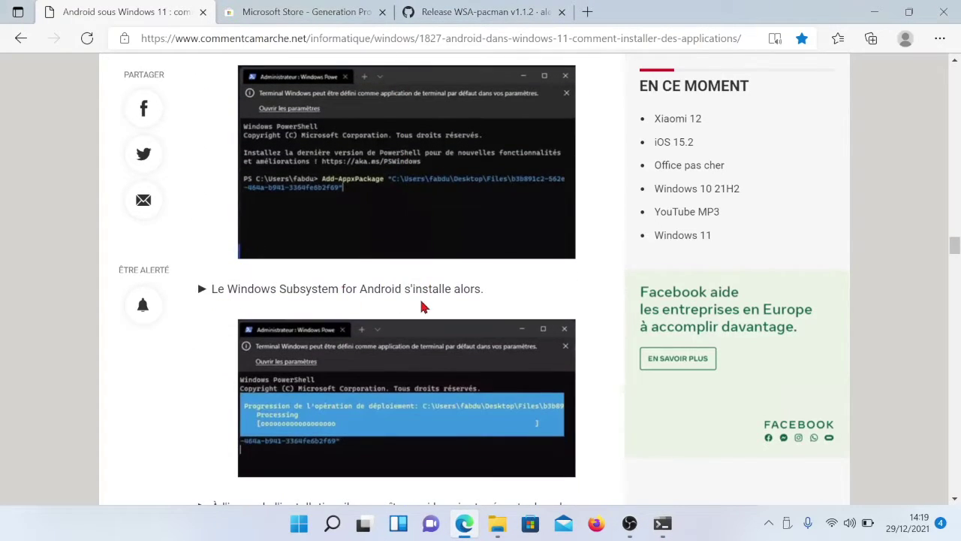
pyautogui.scroll(-3, 423, 306)
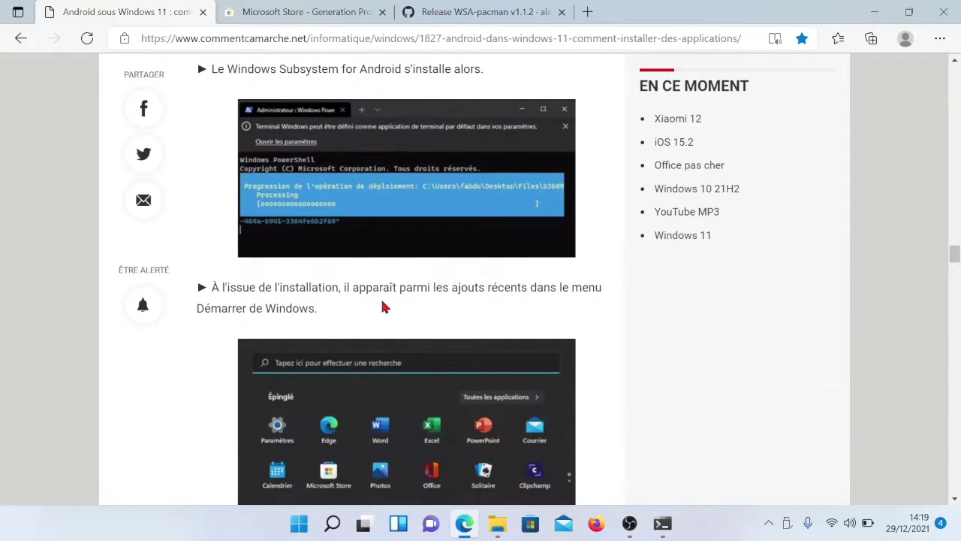
pyautogui.scroll(-2, 346, 319)
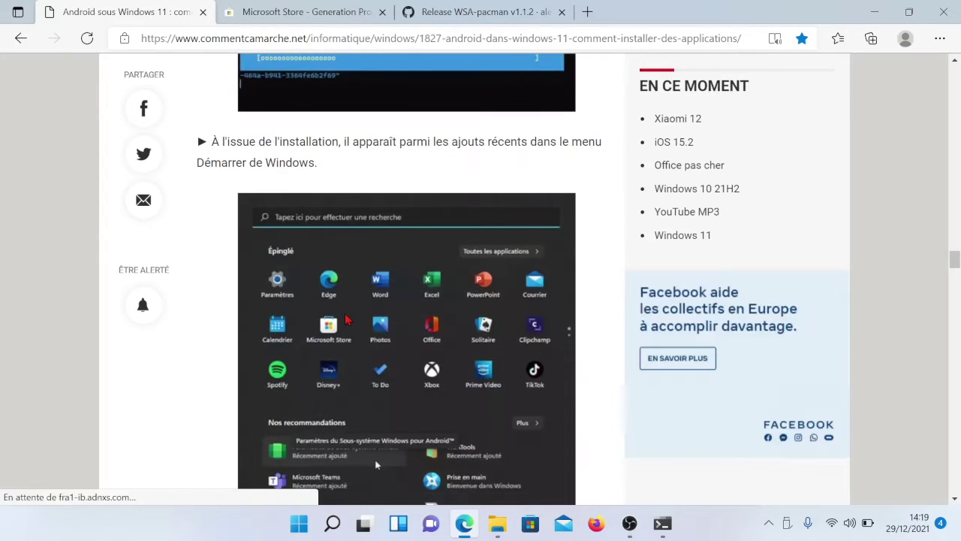
pyautogui.scroll(-1, 347, 320)
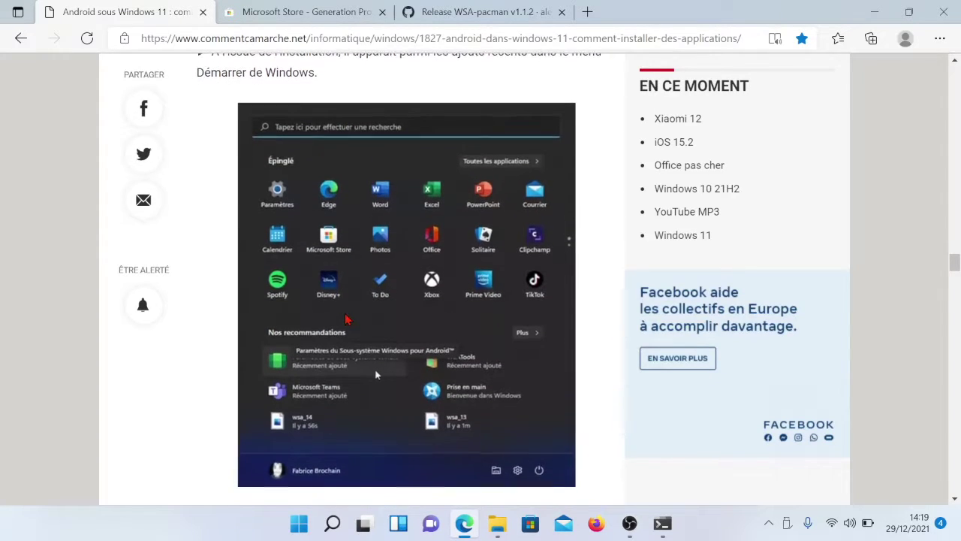
pyautogui.scroll(-2, 346, 319)
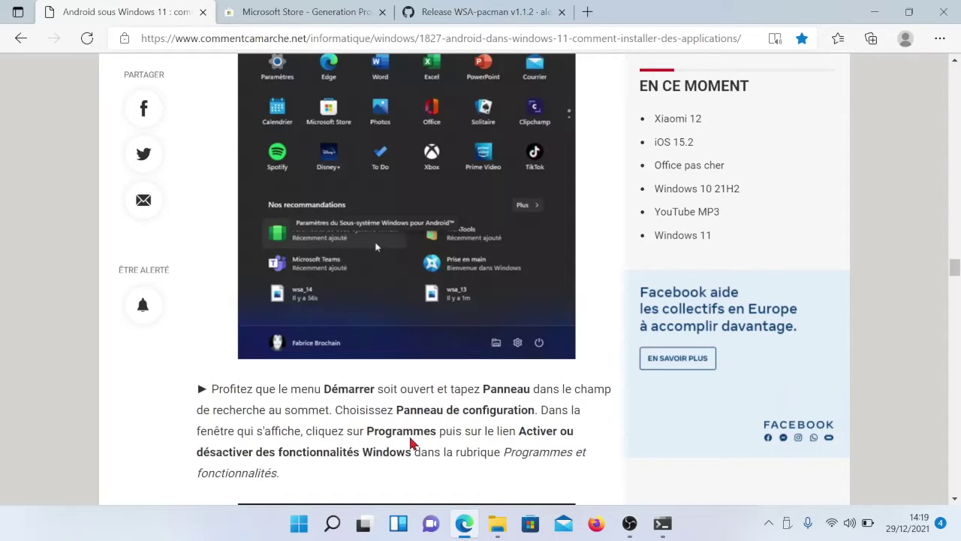
pyautogui.scroll(-1, 411, 443)
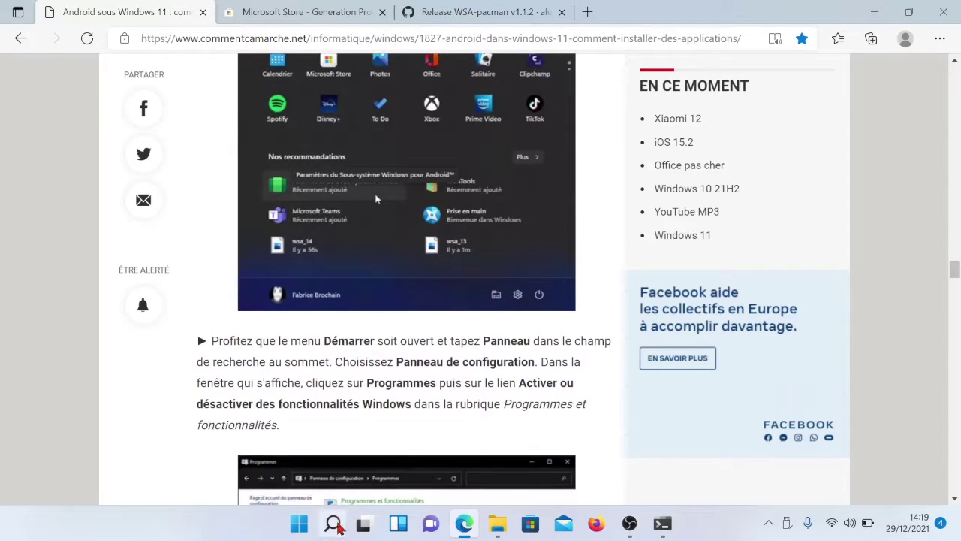
# Search Windows for "panne" and open Panneau de configuration
pyautogui.click(333, 523)
pyautogui.write('panne')
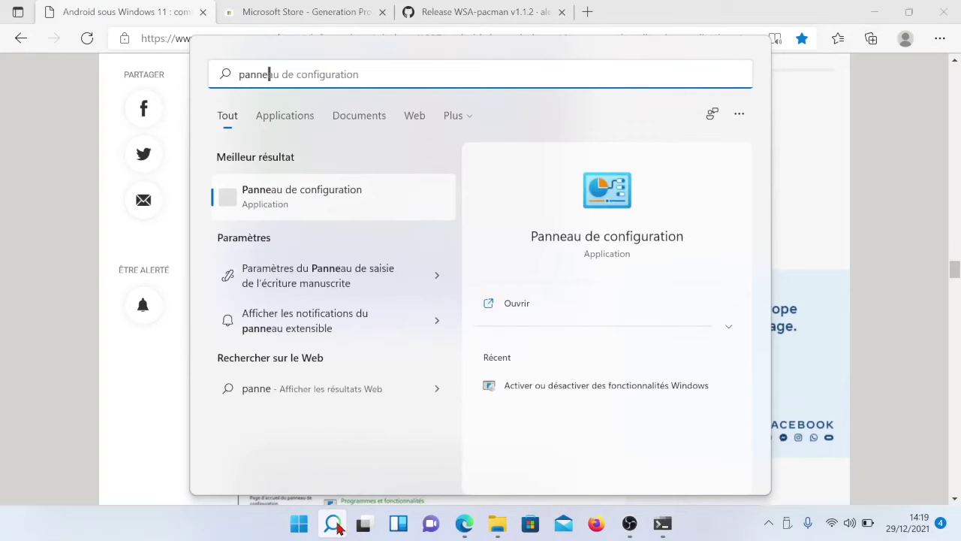
pyautogui.click(330, 203)
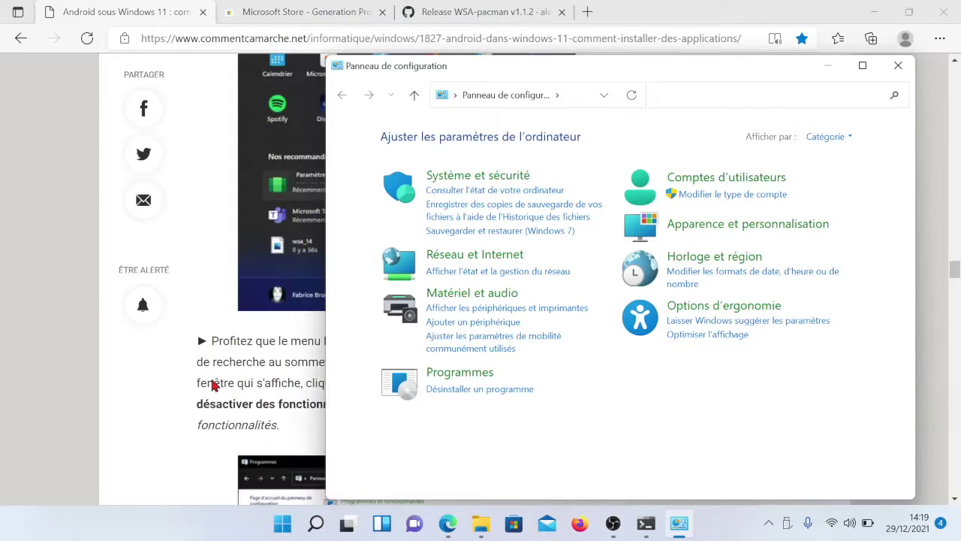
# Read the article's instructions on Programmes, Activer ou désactiver des fonctionnalités Windows and the Plateforme d'ordinateur virtuel option
pyautogui.click(212, 385)
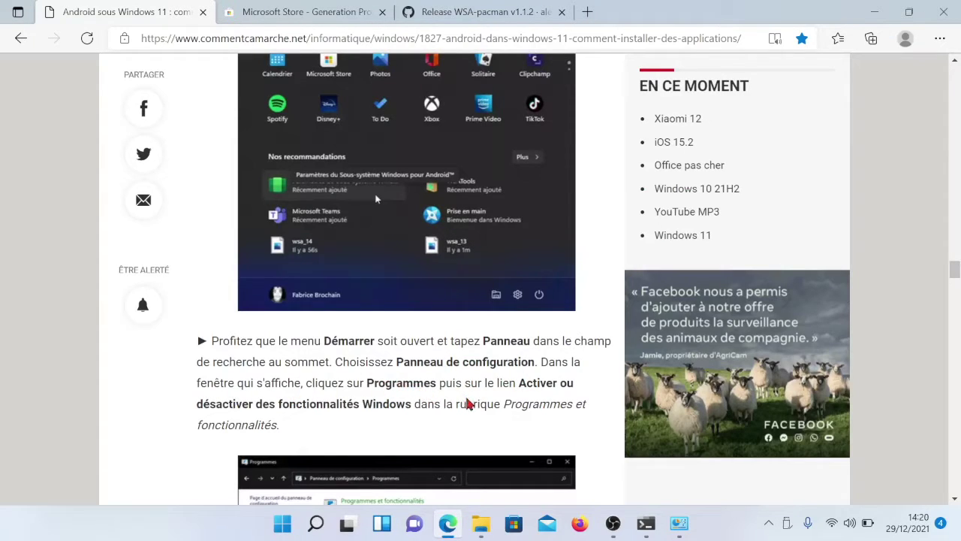
pyautogui.scroll(-2, 410, 418)
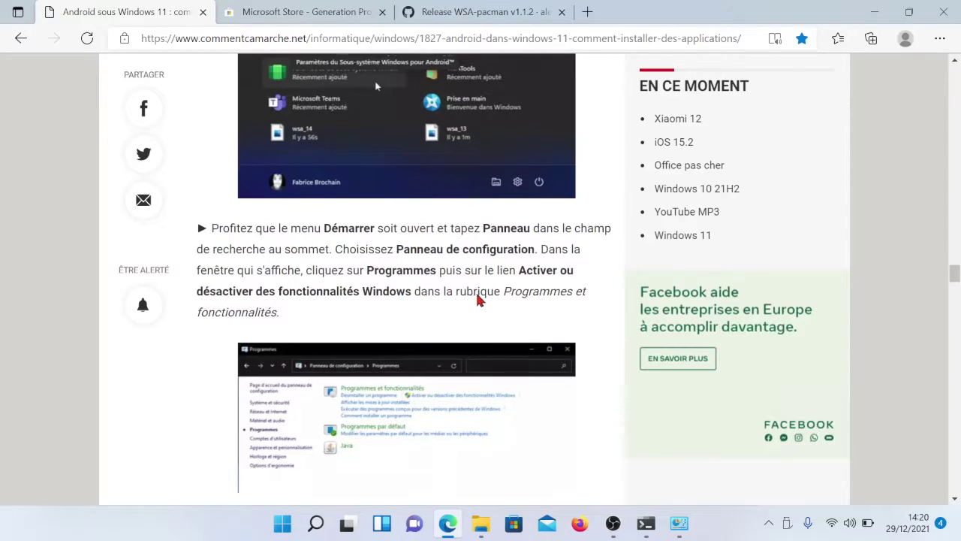
pyautogui.scroll(-1, 481, 299)
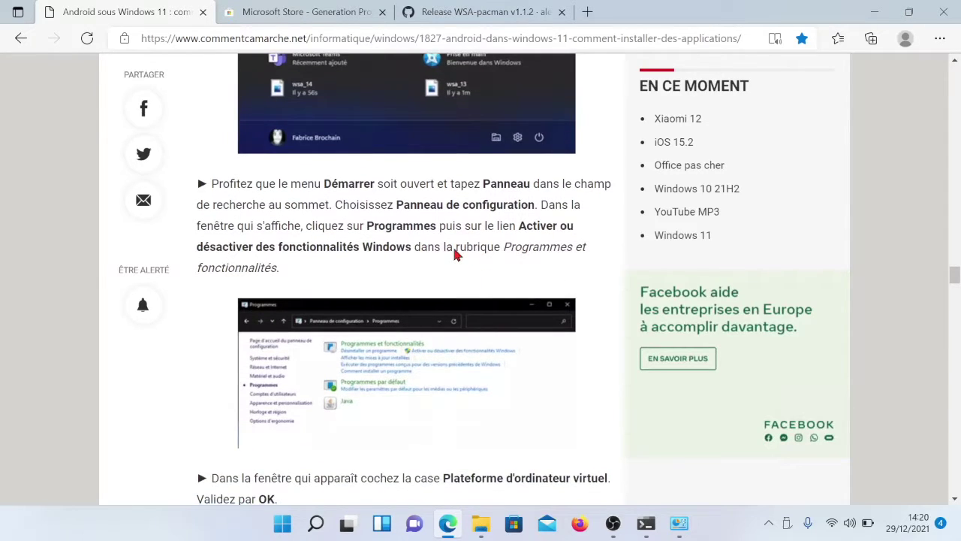
pyautogui.scroll(-2, 454, 256)
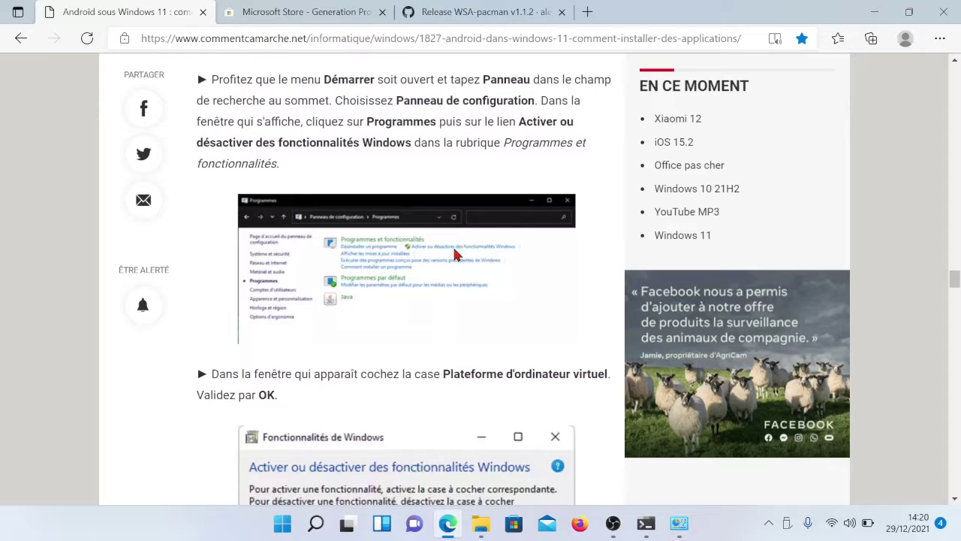
pyautogui.scroll(-2, 455, 255)
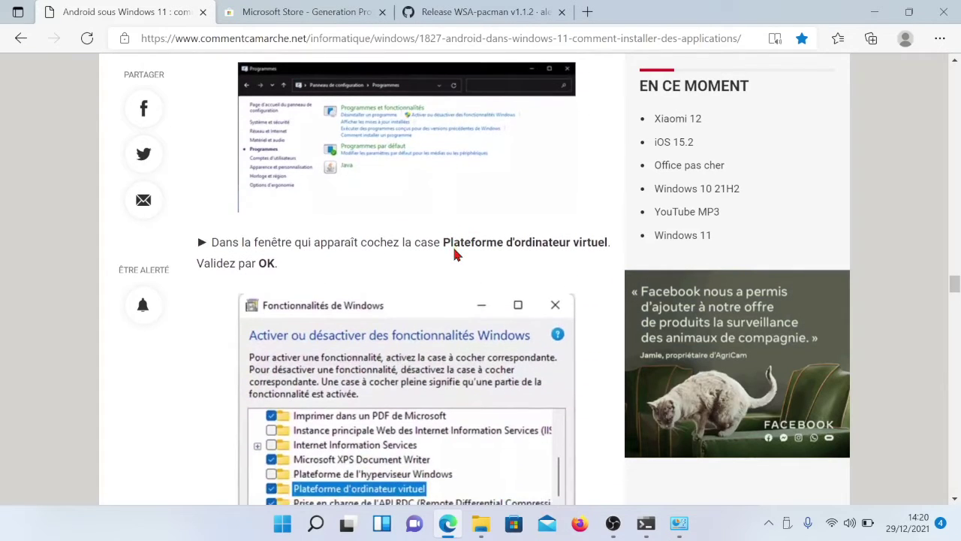
pyautogui.scroll(1, 455, 256)
pyautogui.scroll(3, 463, 286)
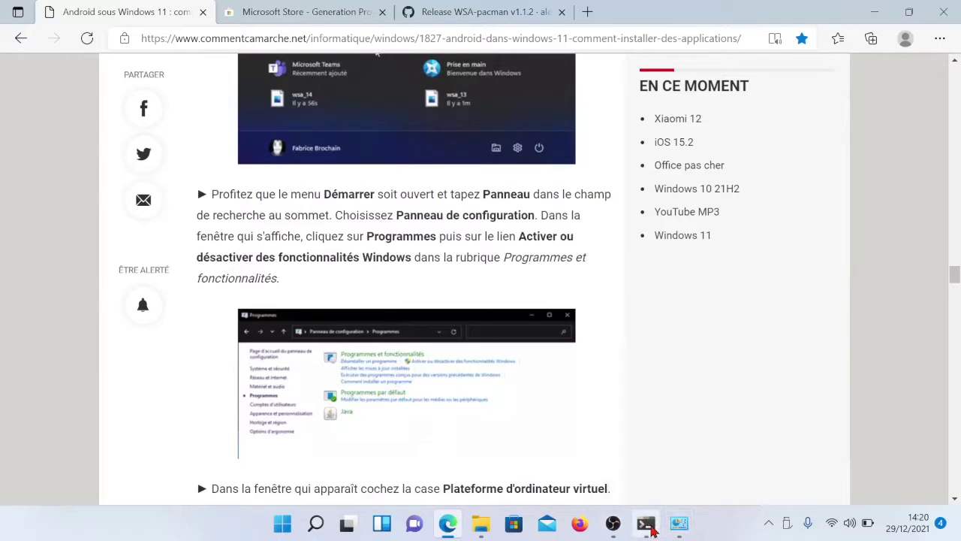
# Check the package deployment in the terminal and close it, and look for the Android subsystem settings among the Start menu's recent additions
pyautogui.click(647, 523)
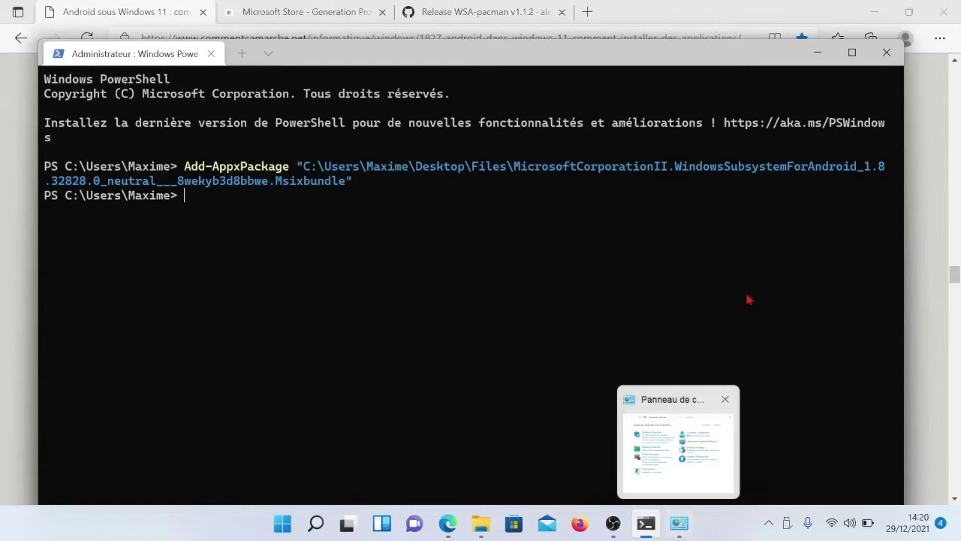
pyautogui.click(885, 49)
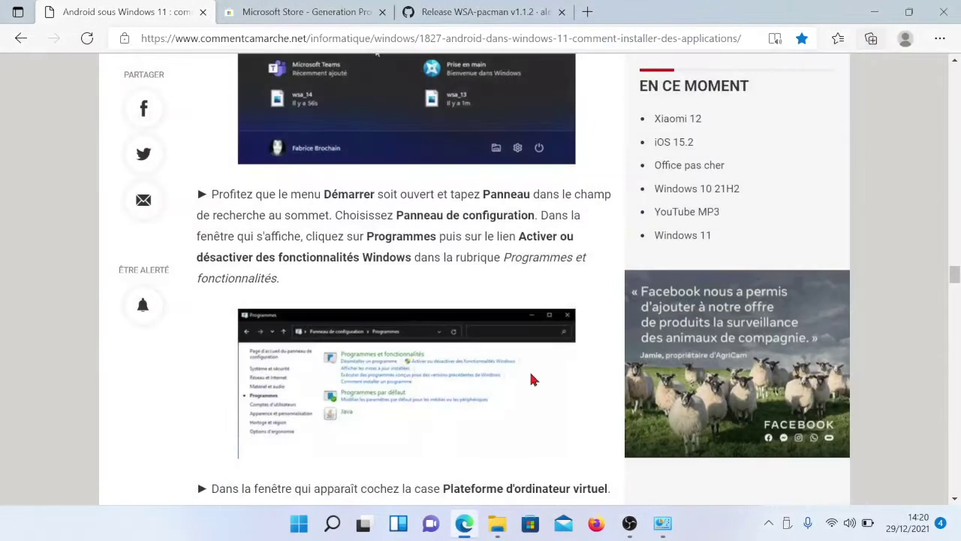
pyautogui.click(300, 529)
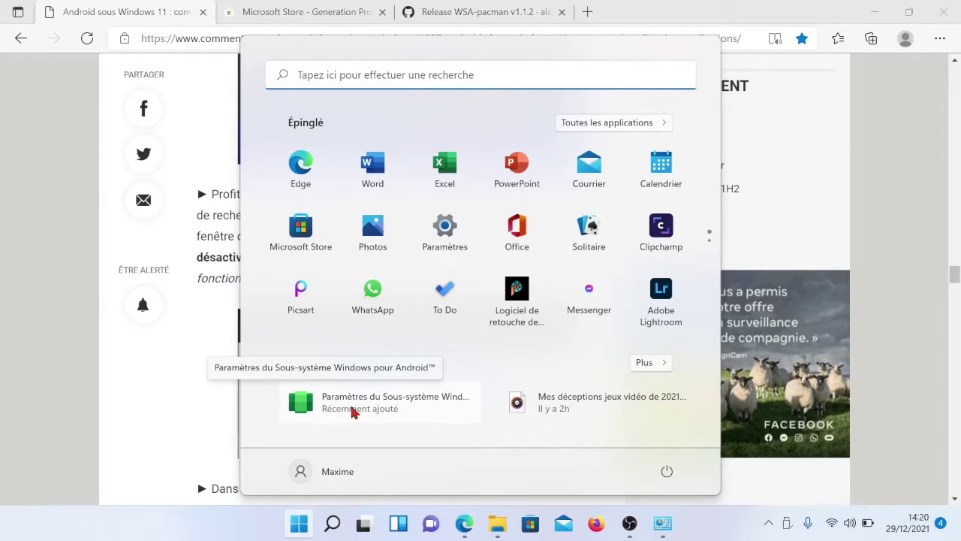
pyautogui.moveTo(661, 522)
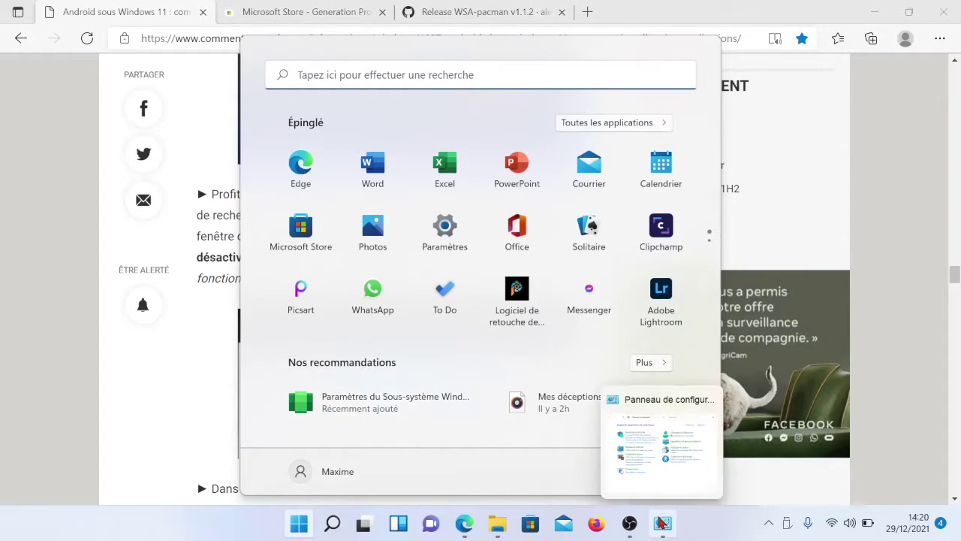
pyautogui.press('Escape')
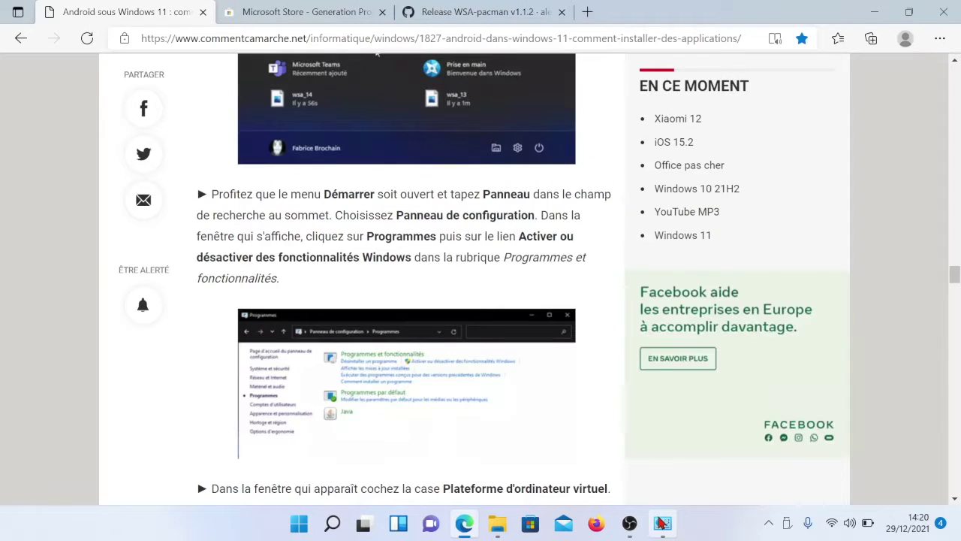
# Return to Panneau de configuration and open Activer ou désactiver des fonctionnalités Windows under Programmes
pyautogui.click(661, 523)
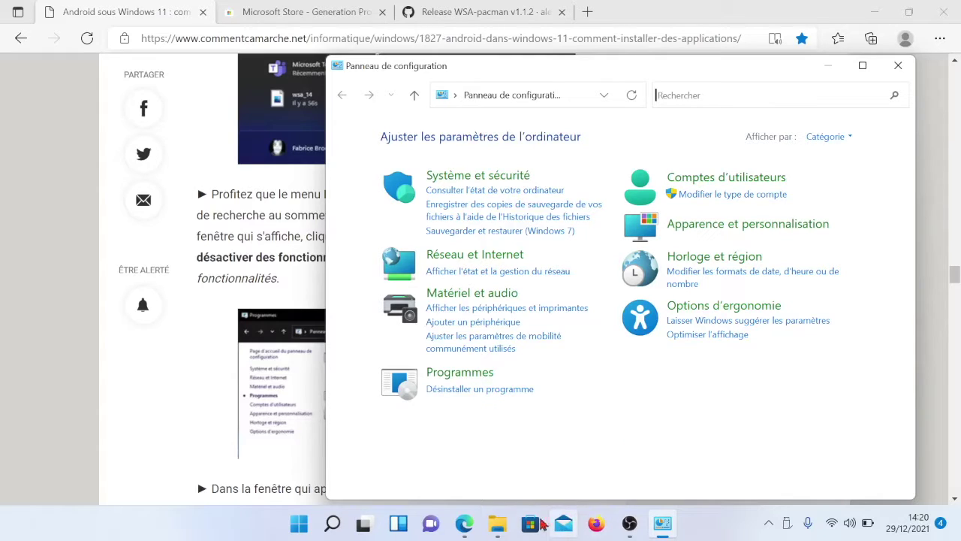
pyautogui.click(464, 523)
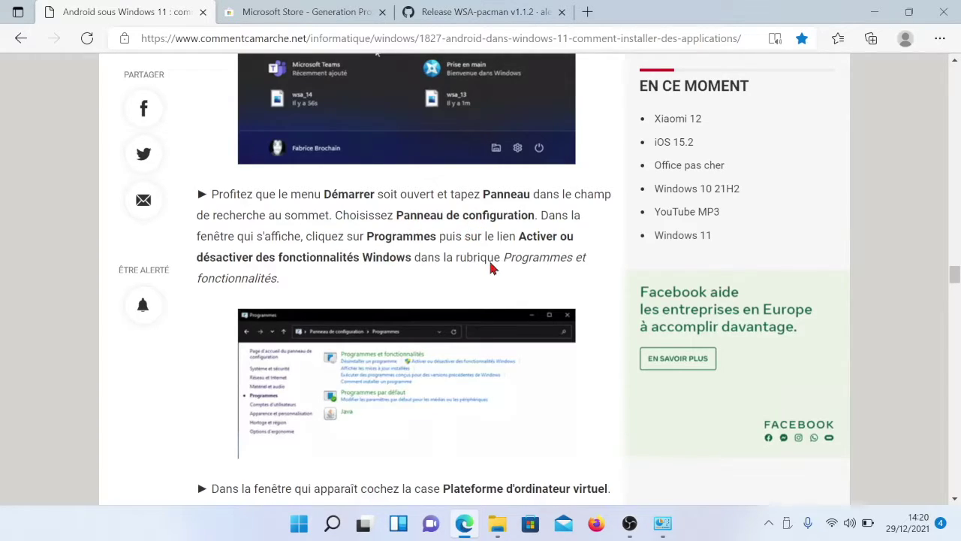
pyautogui.click(662, 524)
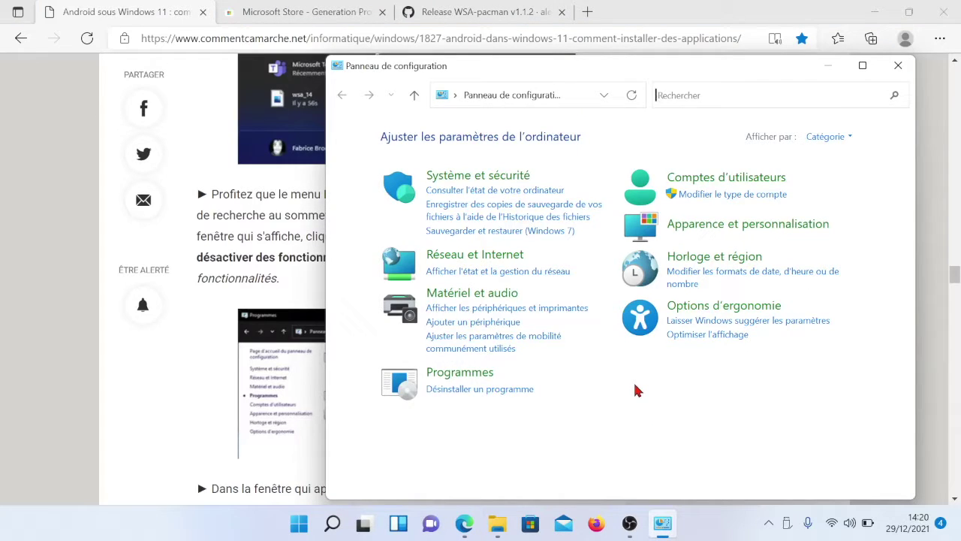
pyautogui.click(483, 373)
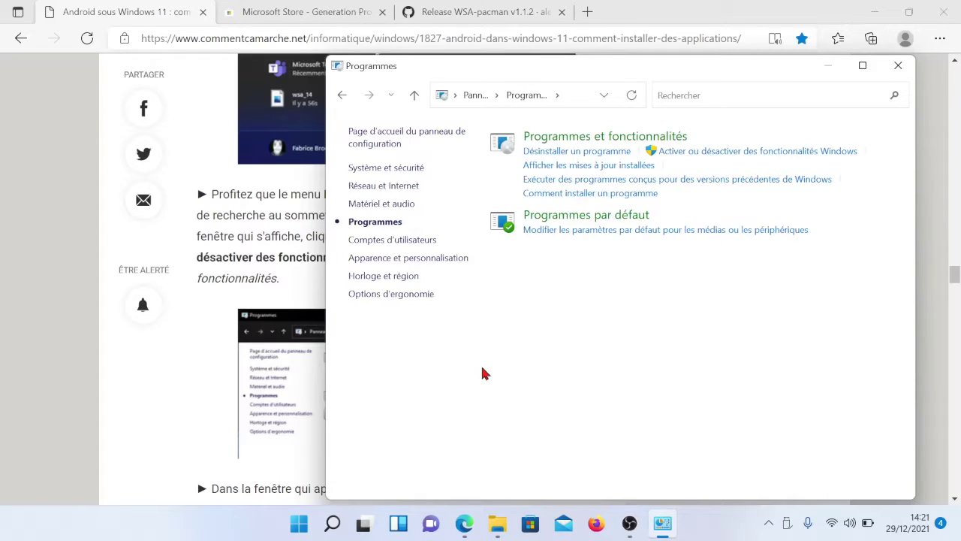
pyautogui.click(766, 153)
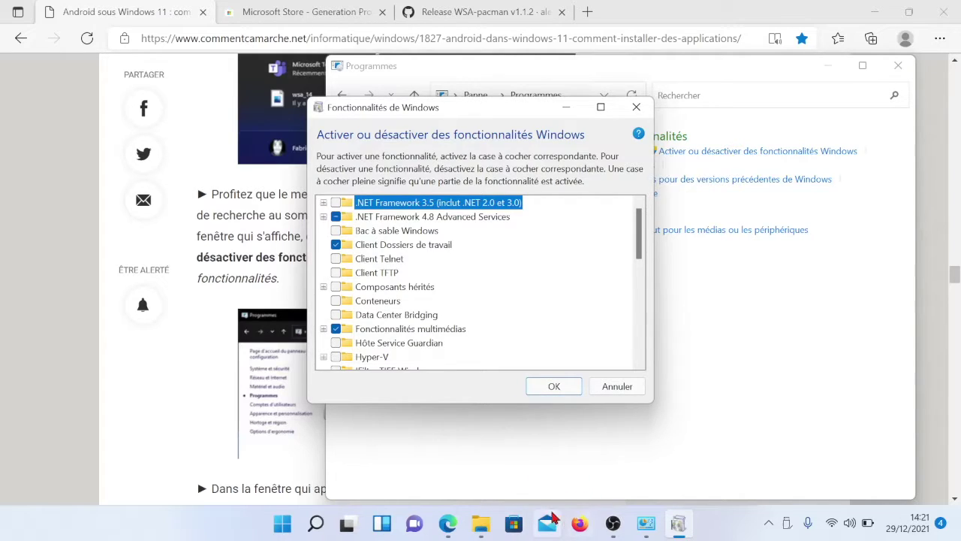
# Return to the article and review its instruction on ticking Plateforme d'ordinateur virtuel in the Windows features
pyautogui.click(448, 524)
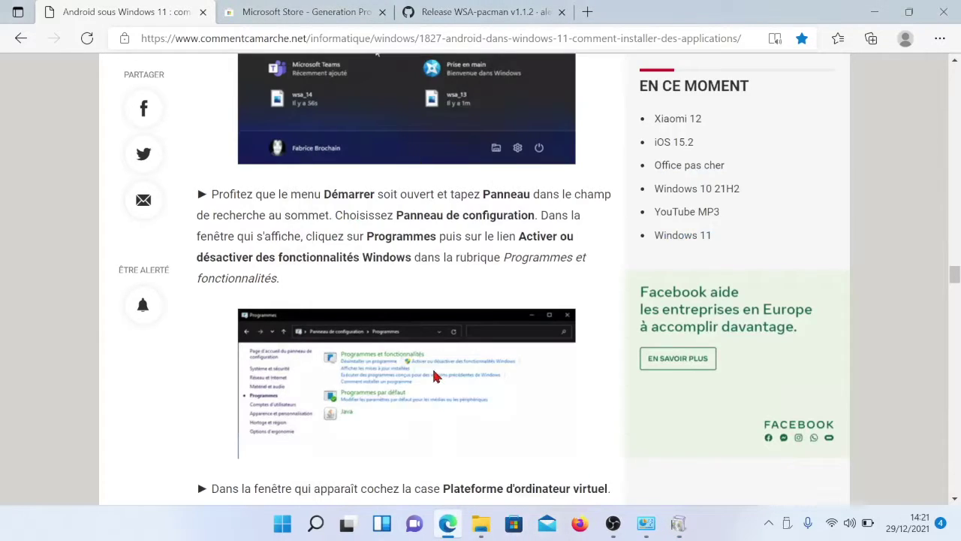
pyautogui.scroll(-2, 458, 273)
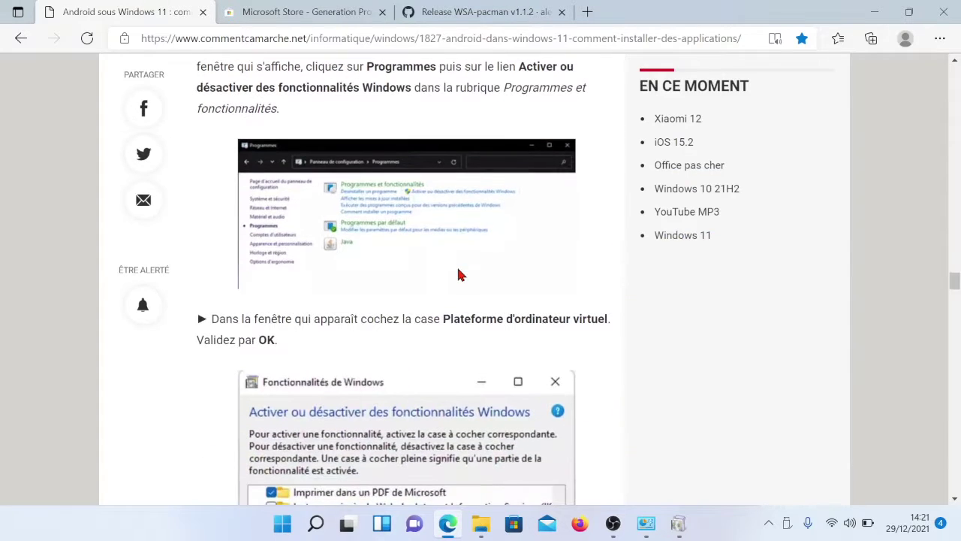
pyautogui.scroll(-1, 460, 275)
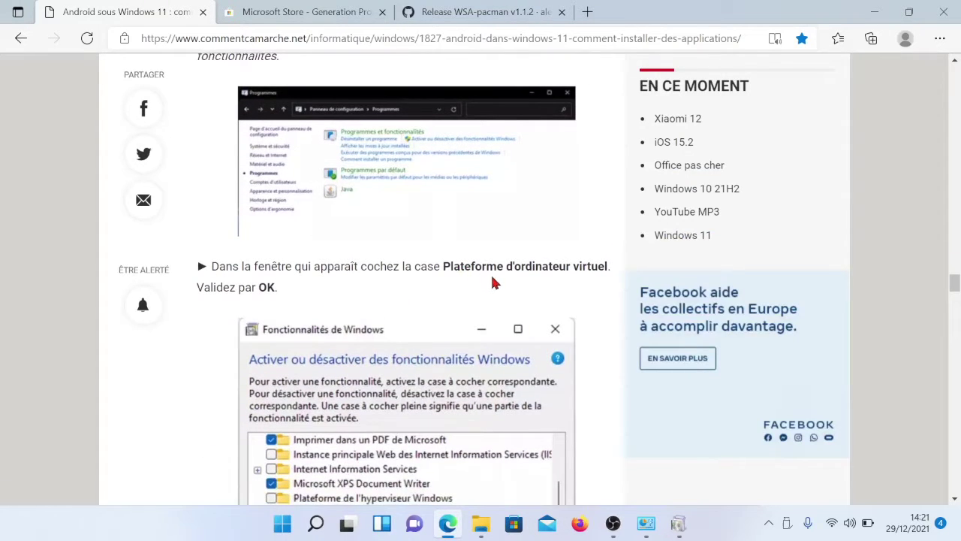
pyautogui.scroll(-1, 493, 282)
pyautogui.scroll(-1, 492, 282)
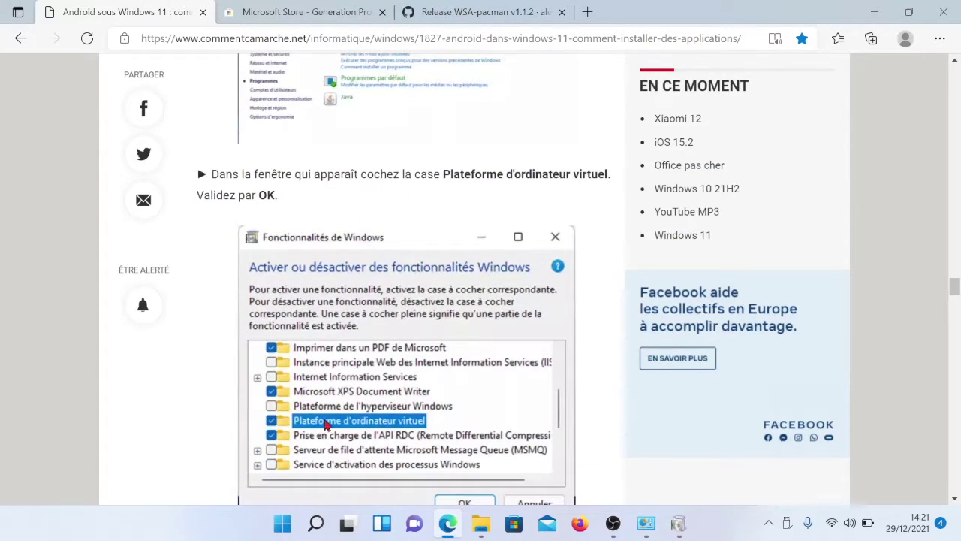
# Check the Plateforme d'ordinateur virtuel entry in the Fonctionnalités de Windows list and cancel the dialog without changes
pyautogui.click(678, 524)
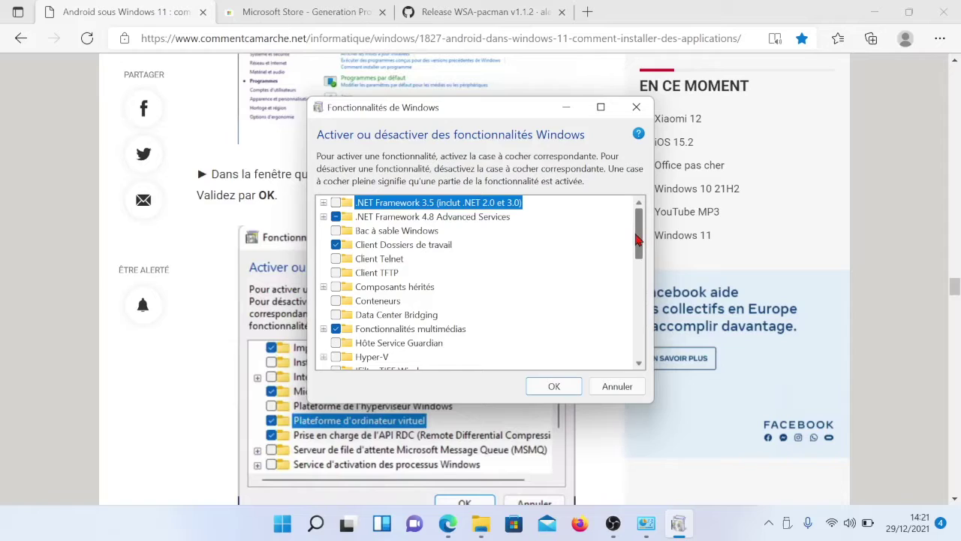
pyautogui.moveTo(637, 239); pyautogui.dragTo(642, 296)
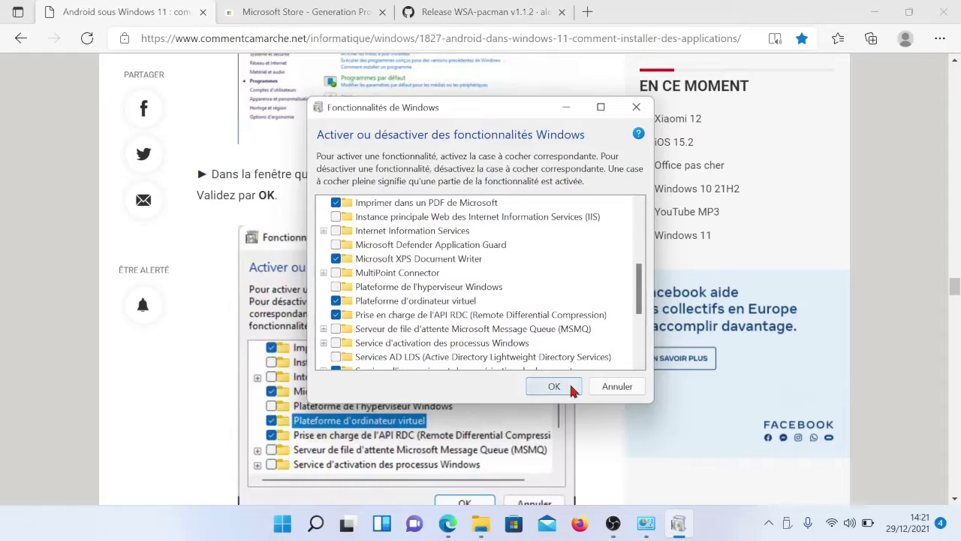
pyautogui.click(619, 388)
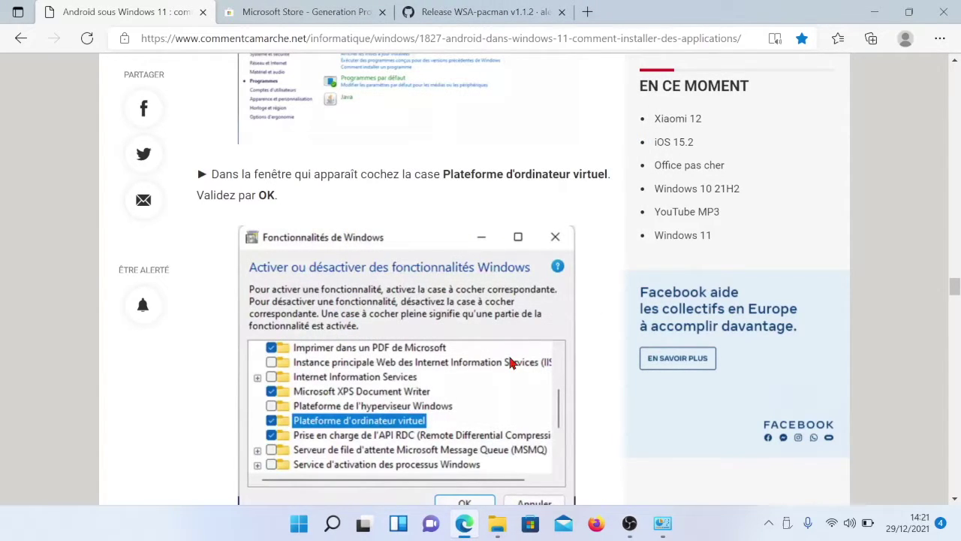
# Read the article's instructions on restarting the PC and its section on installing Android apps with WSATools
pyautogui.scroll(-3, 509, 362)
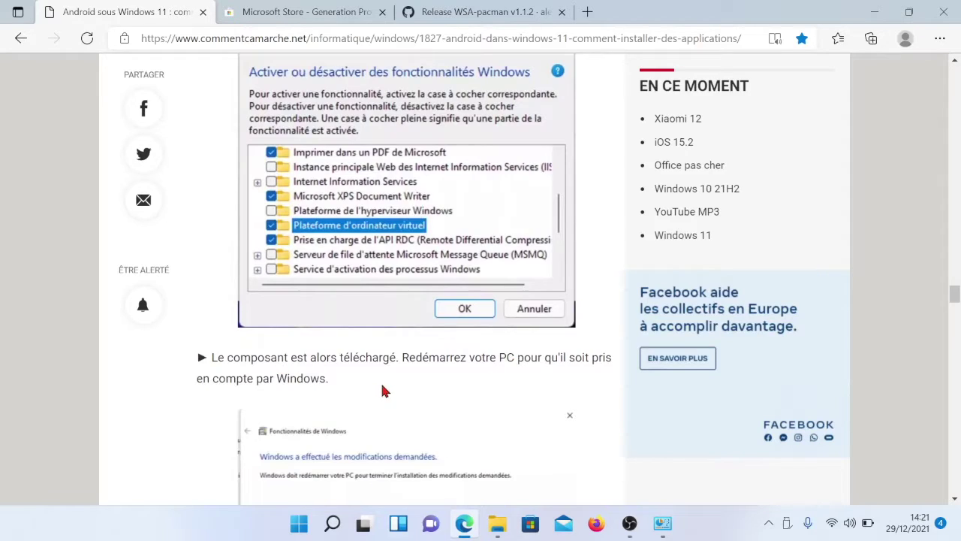
pyautogui.scroll(-2, 383, 391)
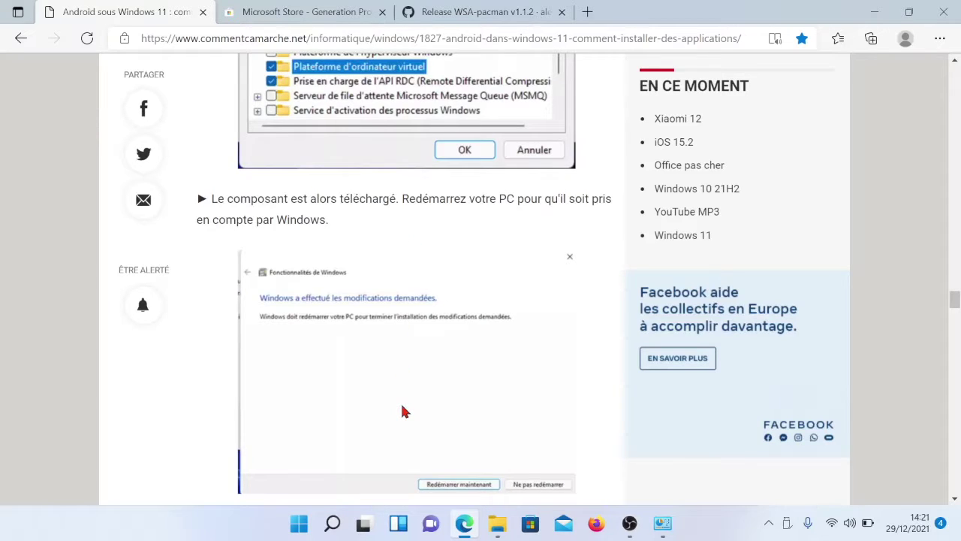
pyautogui.scroll(-3, 403, 412)
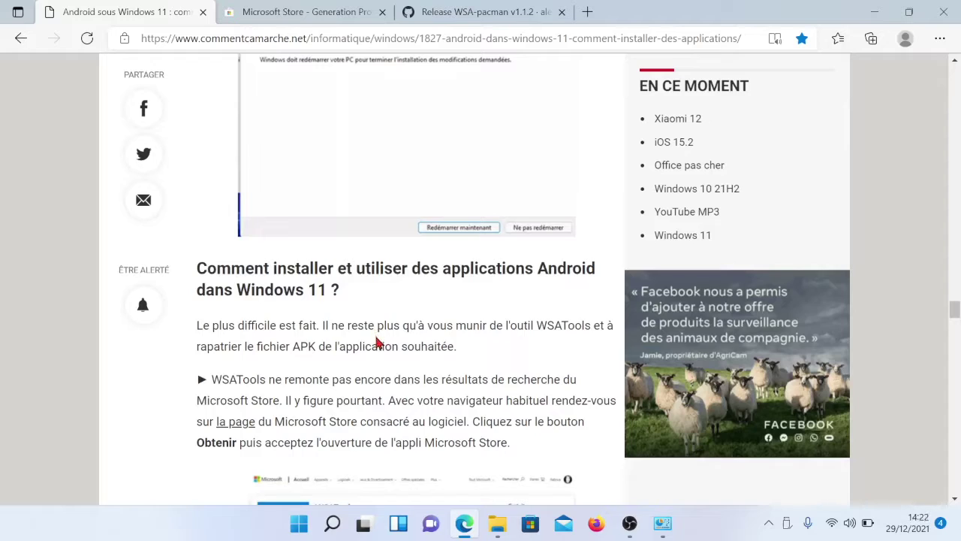
pyautogui.scroll(-2, 377, 342)
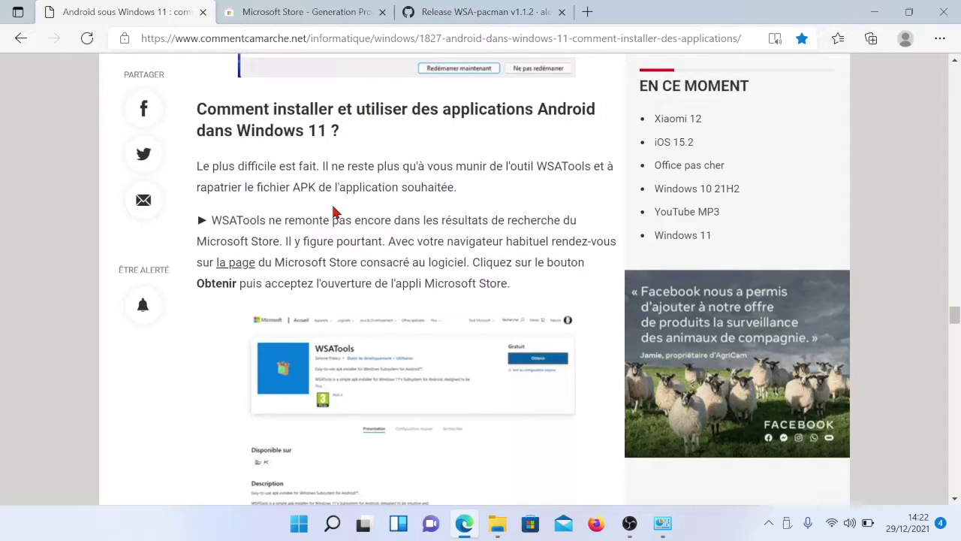
# Examine the WSA-pacman v1.1.2 release page on GitHub, including its fixes and downloadable assets
pyautogui.click(456, 15)
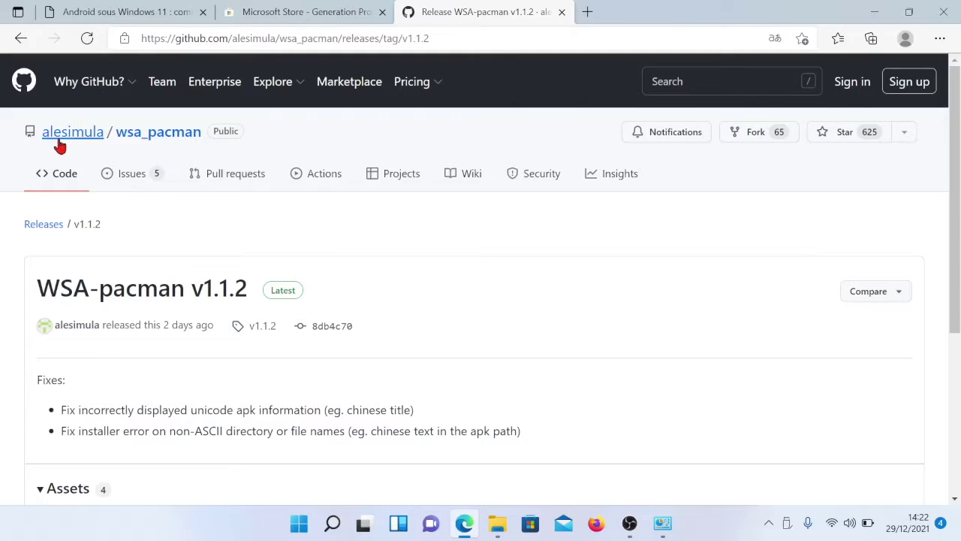
pyautogui.scroll(-1, 200, 266)
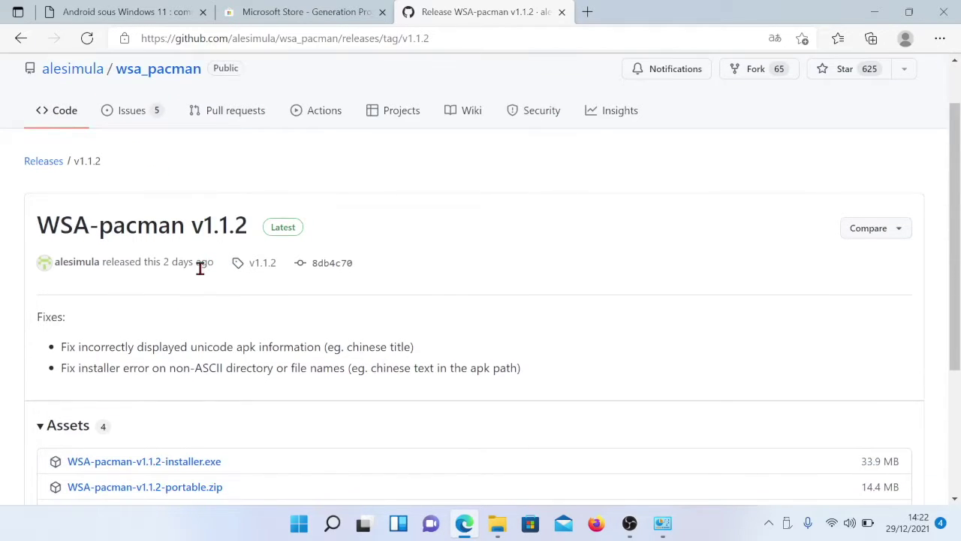
pyautogui.scroll(1, 160, 212)
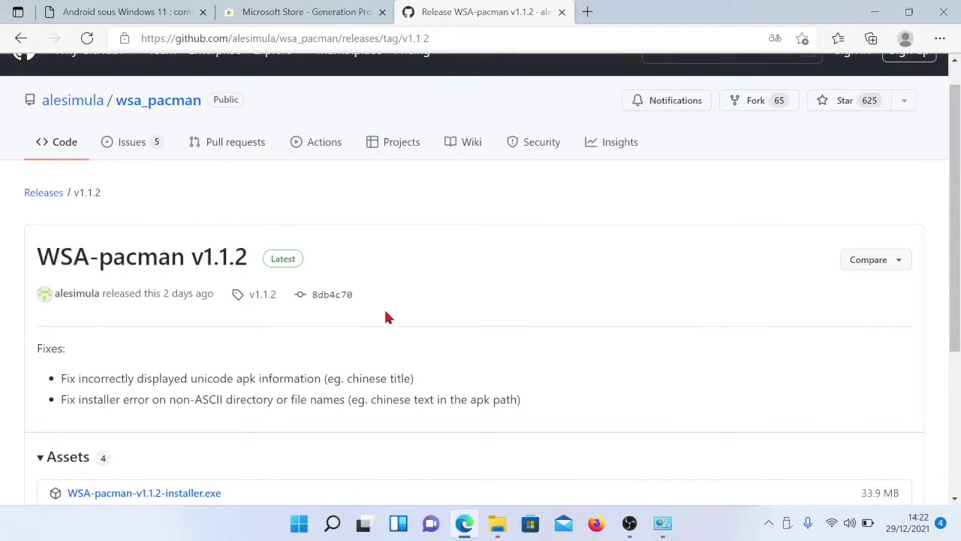
pyautogui.scroll(1, 388, 317)
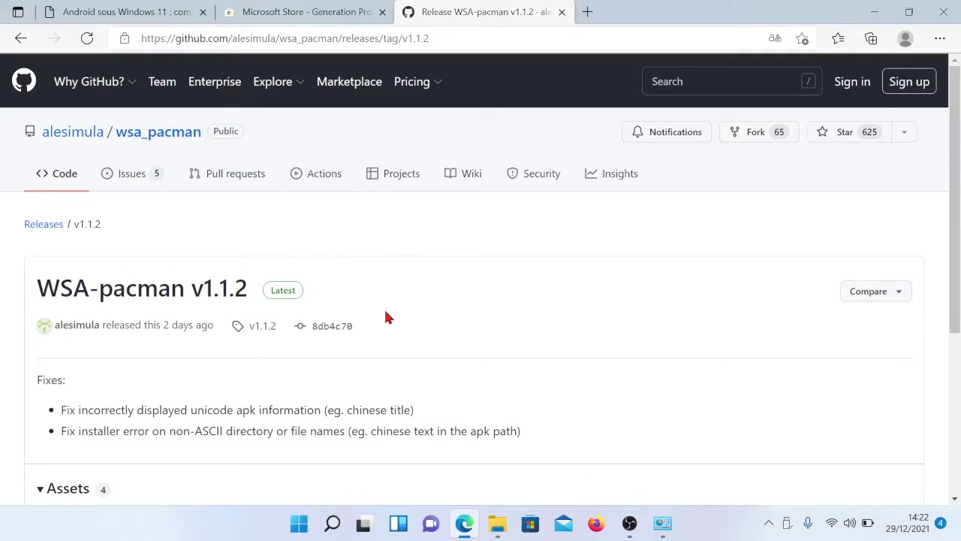
pyautogui.scroll(-4, 388, 317)
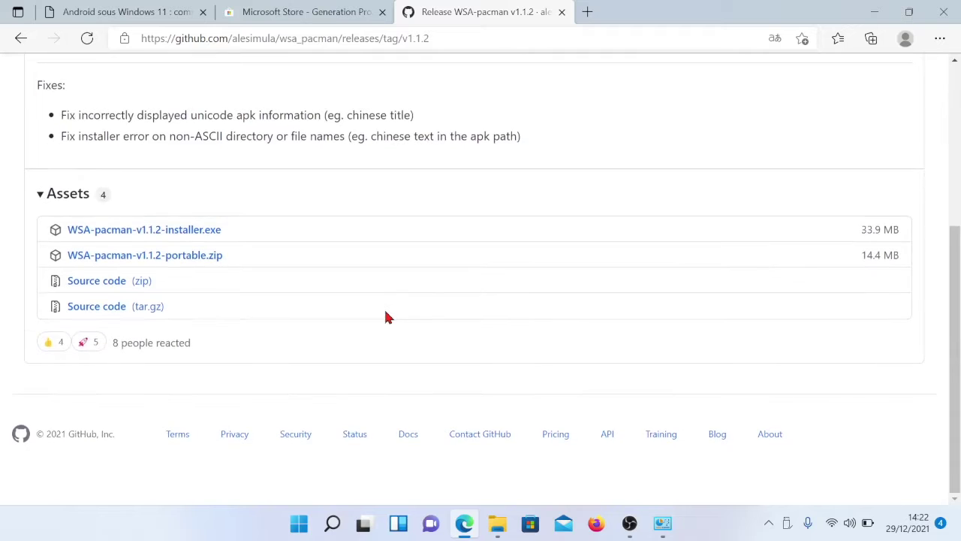
pyautogui.scroll(1, 386, 315)
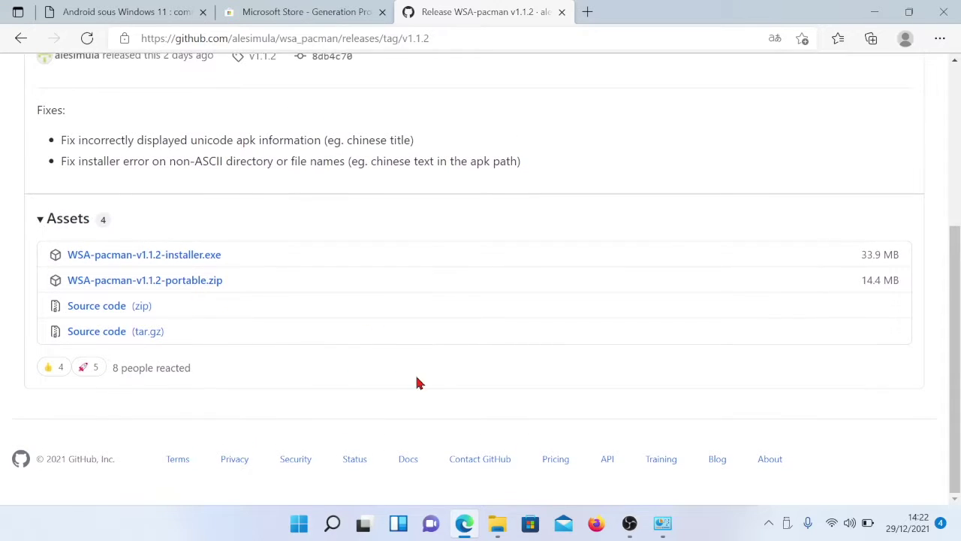
pyautogui.scroll(2, 419, 383)
pyautogui.scroll(-2, 419, 382)
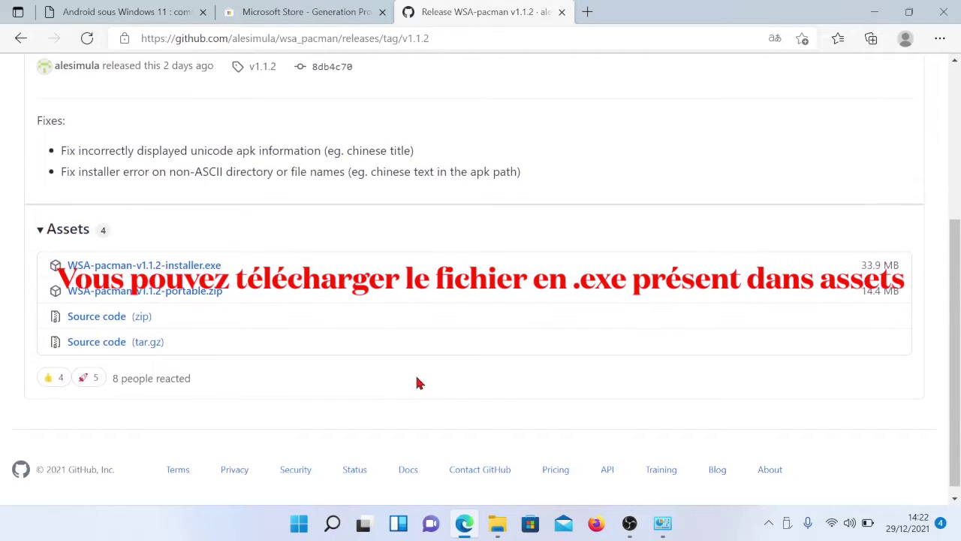
pyautogui.scroll(3, 419, 383)
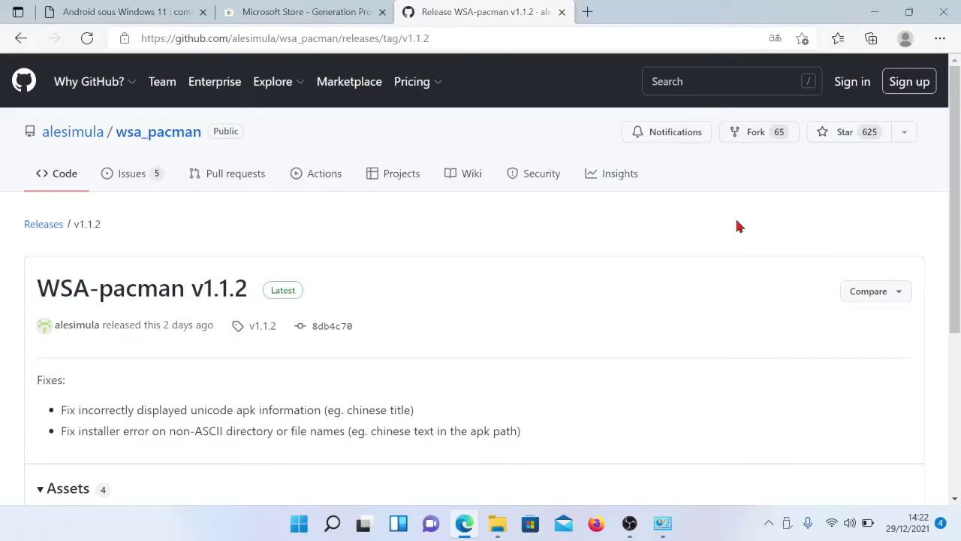
# Download WSA-pacman-v1.1.2-installer.exe from the release's assets and show the browser's download list
pyautogui.hotkey('ctrl', 'j')
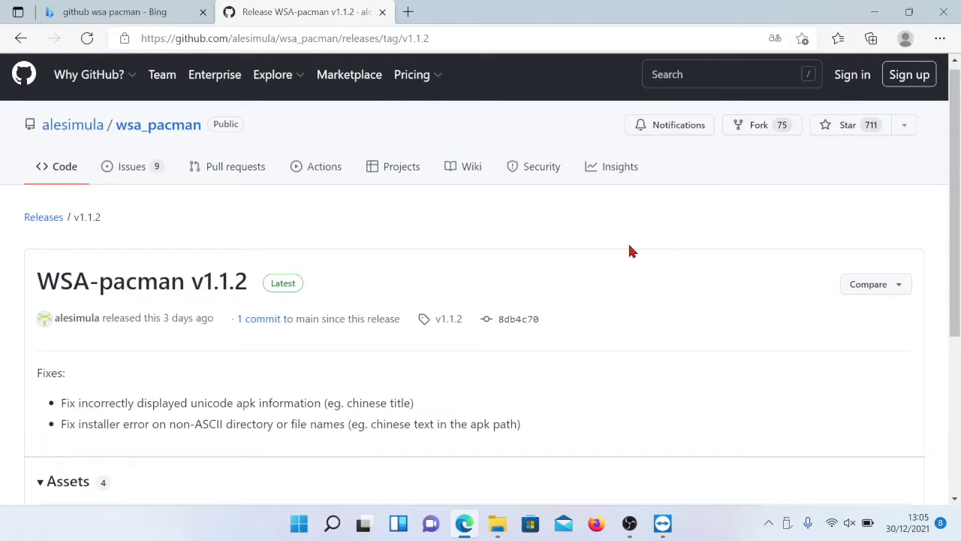
pyautogui.scroll(-2, 631, 252)
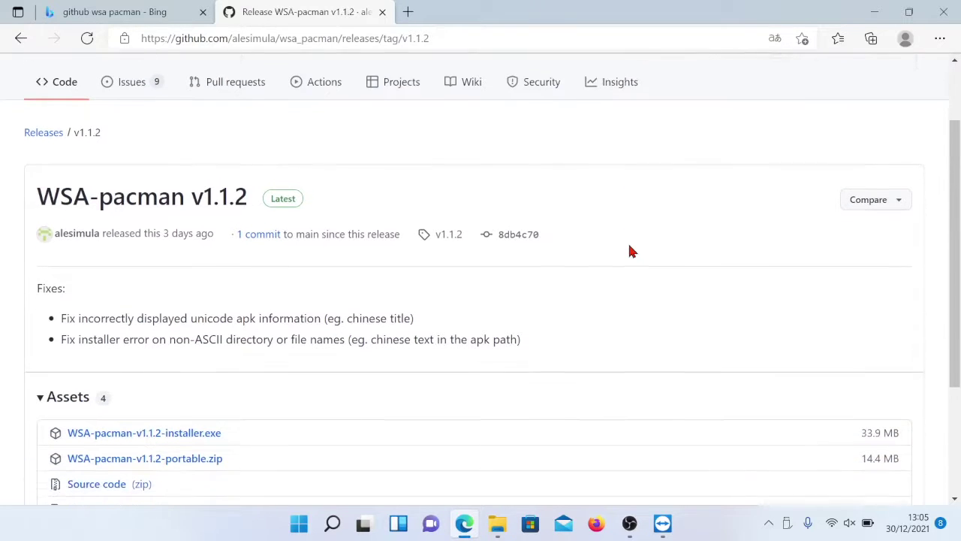
pyautogui.scroll(-2, 631, 252)
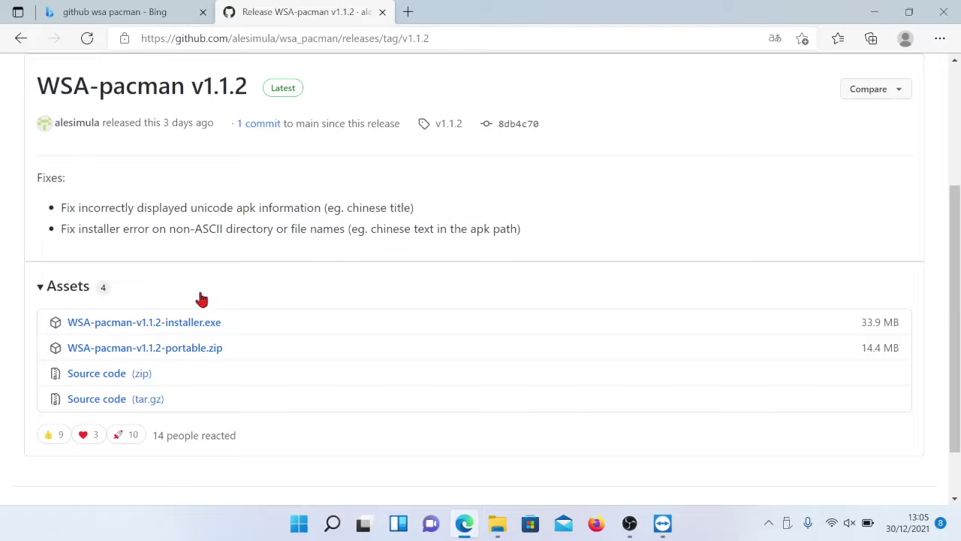
pyautogui.click(192, 328)
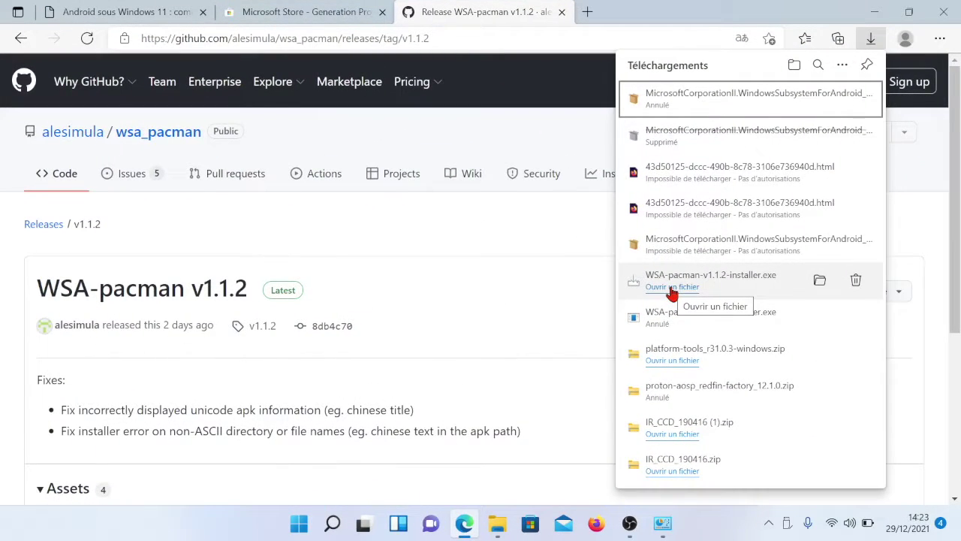
# Run the downloaded WSA-pacman v1.1.2 installer and accept the existing folder C:\Program Files\WSA PacMan as the destination
pyautogui.click(671, 288)
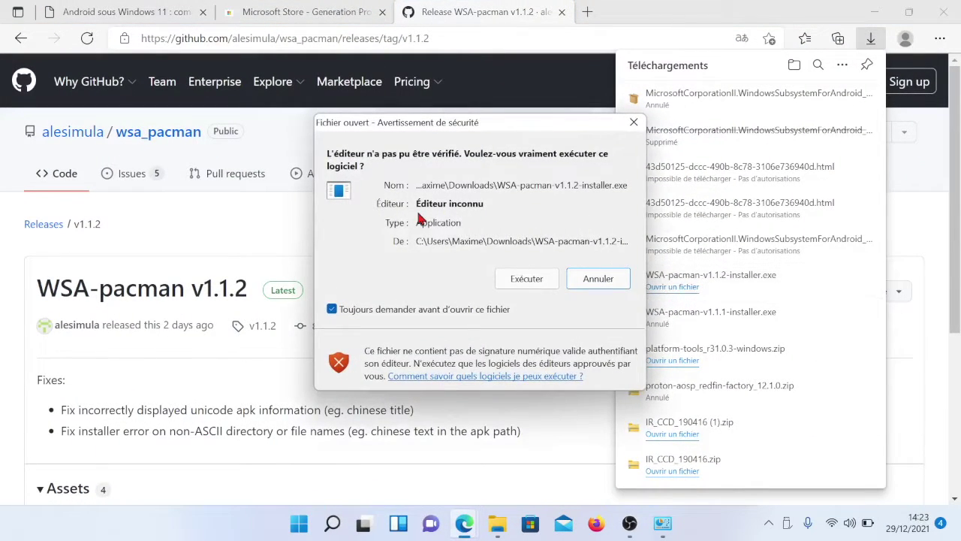
pyautogui.click(528, 279)
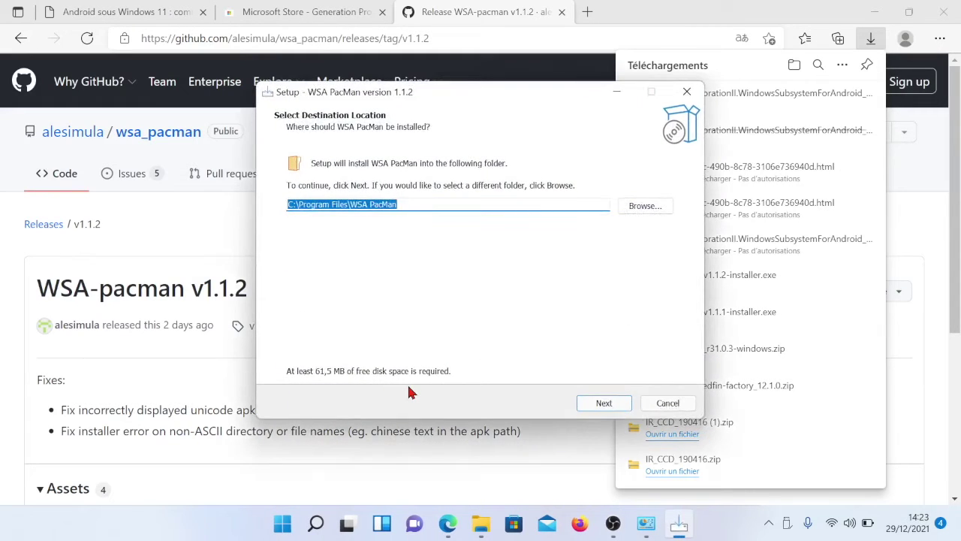
pyautogui.click(601, 403)
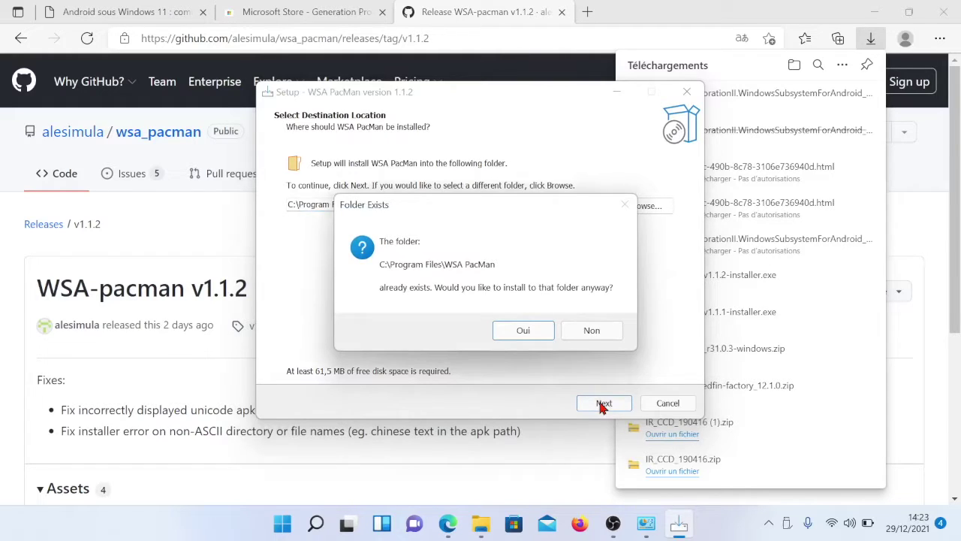
pyautogui.click(523, 335)
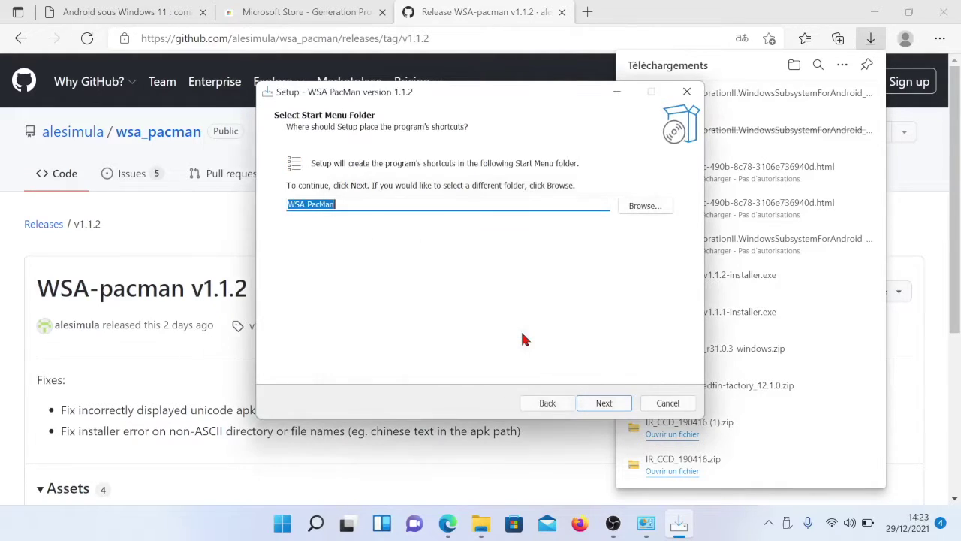
# Keep WSA PacMan as the Start menu folder and keep the .apk file association with WSA Package Manager
pyautogui.click(609, 403)
pyautogui.click(609, 403)
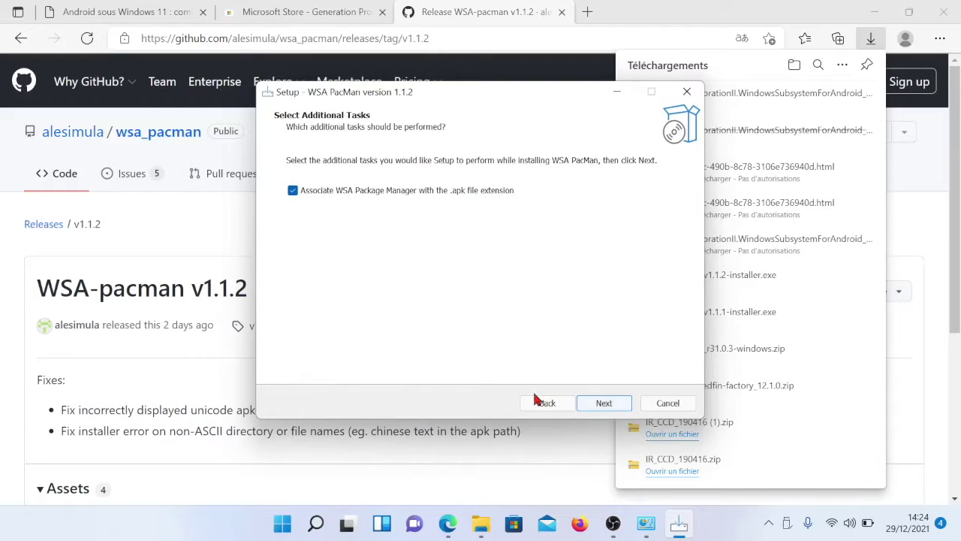
pyautogui.click(603, 405)
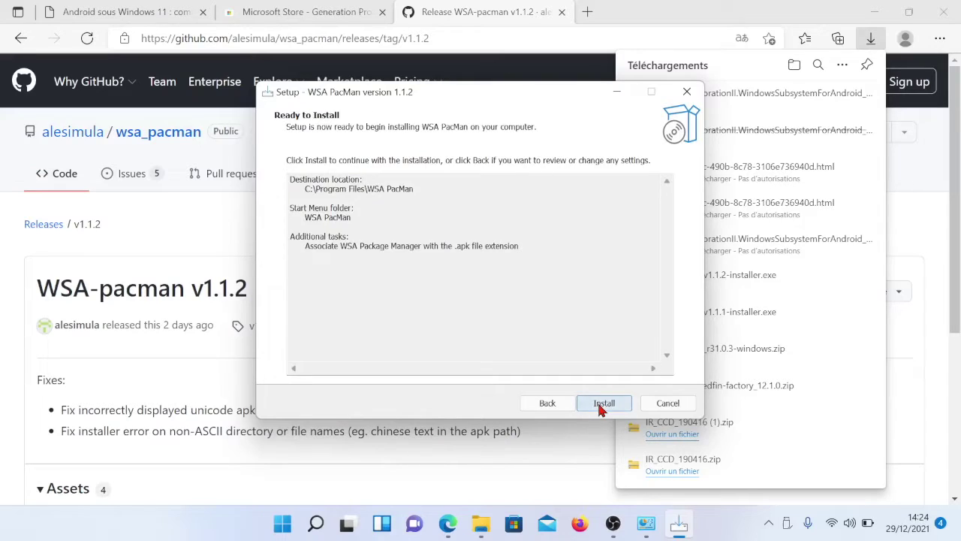
# Start installing WSA PacMan, letting Setup automatically close the applications that use its files
pyautogui.click(604, 404)
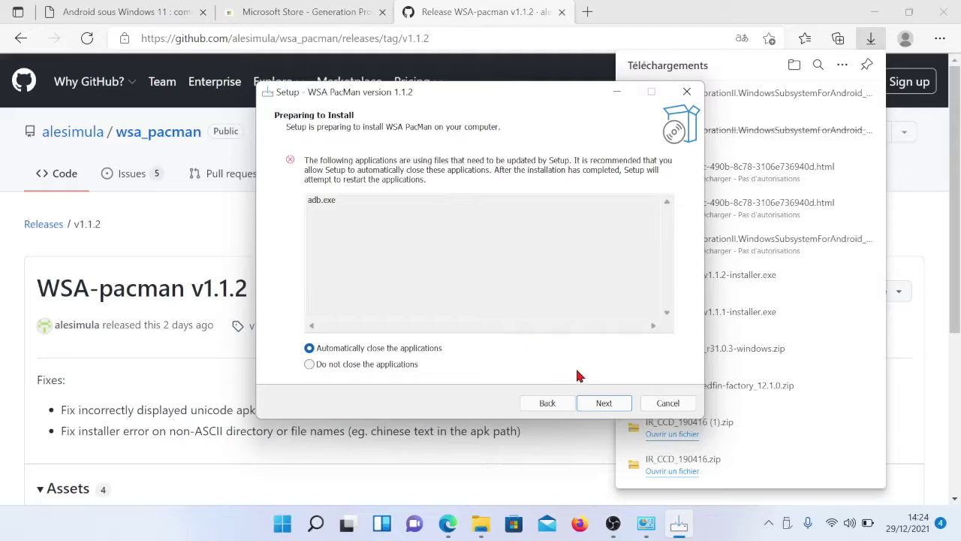
pyautogui.click(598, 406)
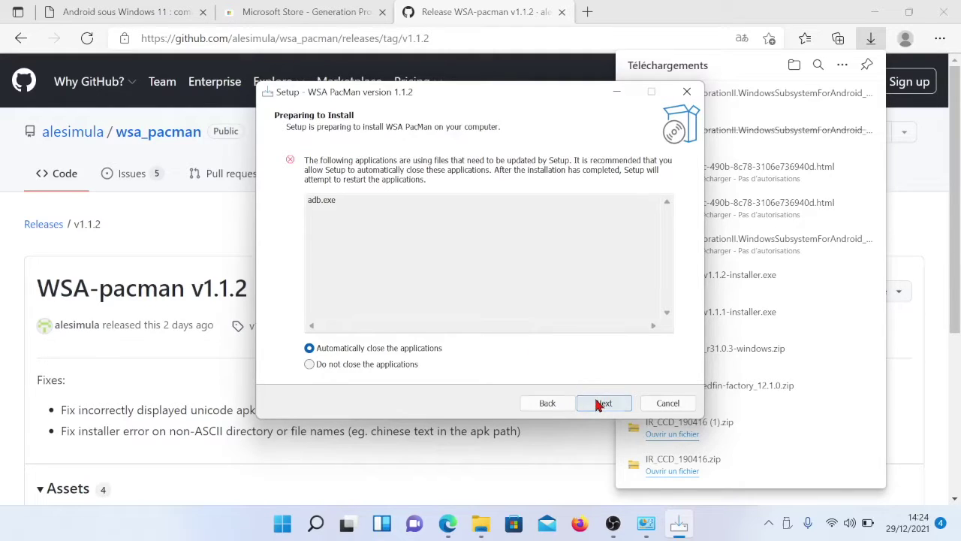
pyautogui.click(602, 403)
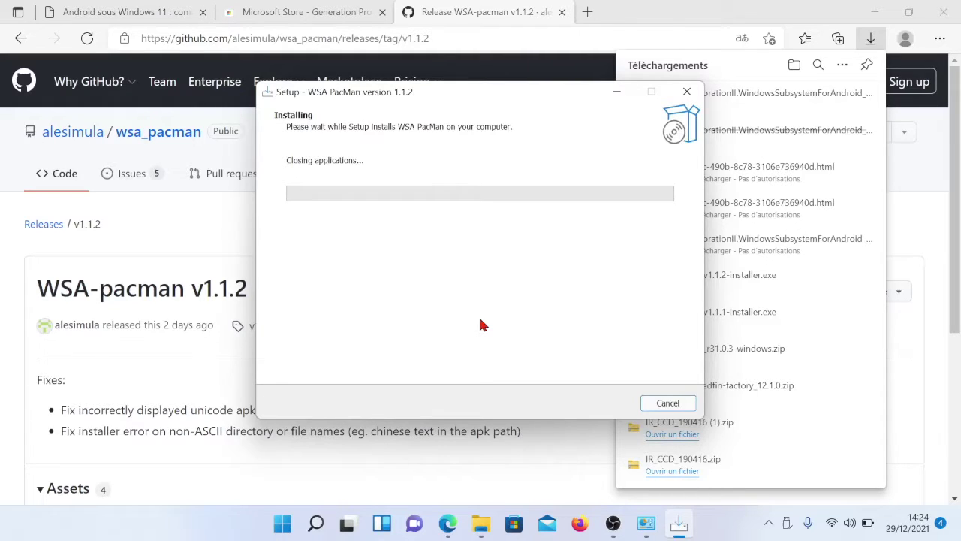
# Look over the open Microsoft Store generator and article tabs, and close the browser window
pyautogui.click(514, 7)
pyautogui.click(326, 7)
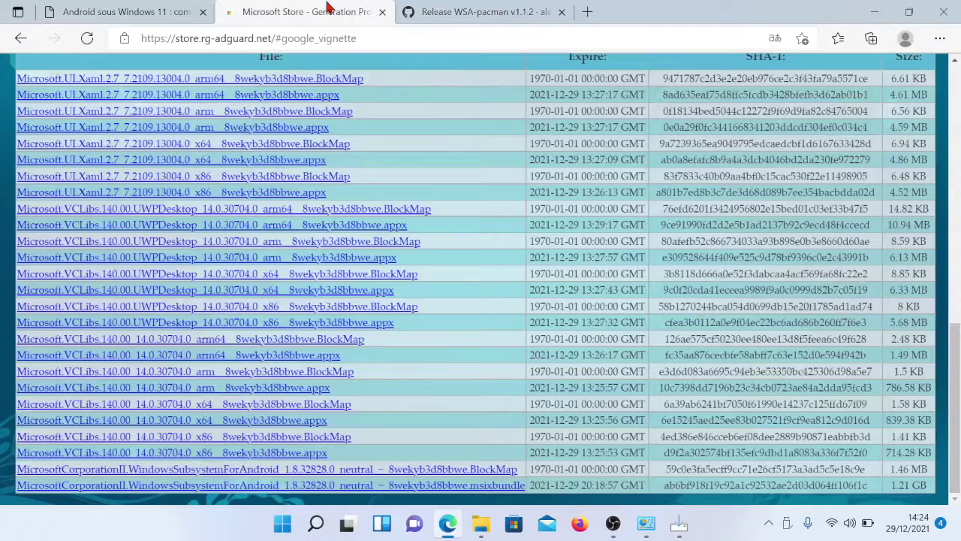
pyautogui.click(160, 8)
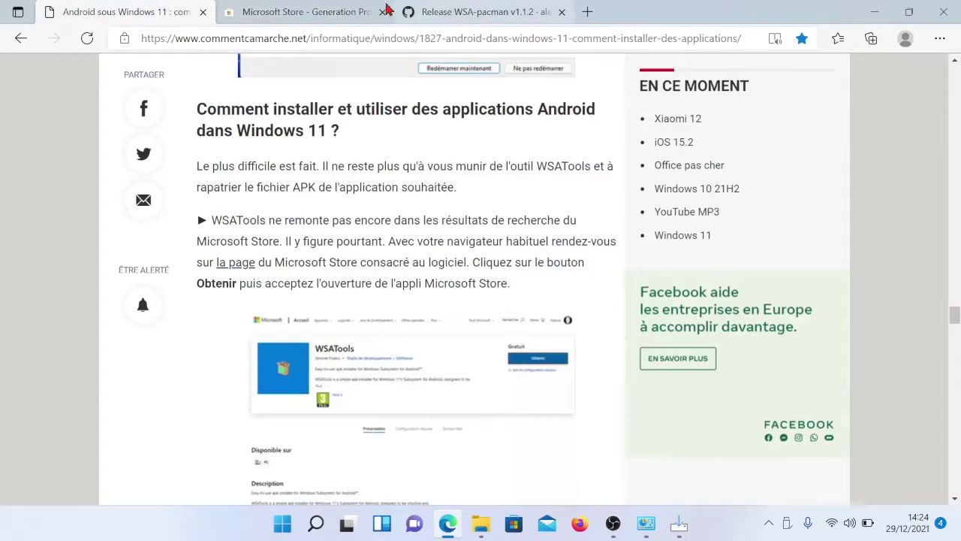
pyautogui.click(941, 9)
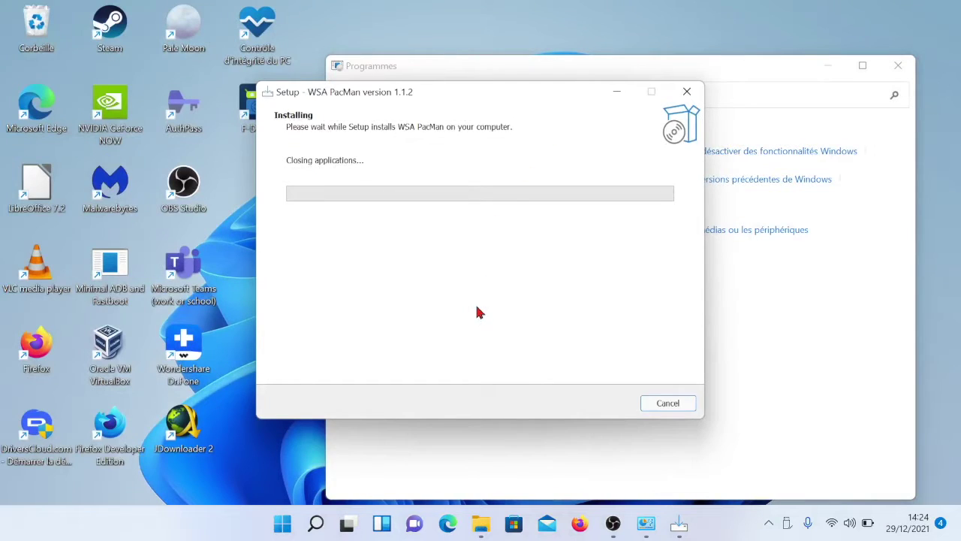
# Close the Programmes window, retry the automatic closing of applications in Setup, and ignore the error to continue the installation
pyautogui.click(899, 71)
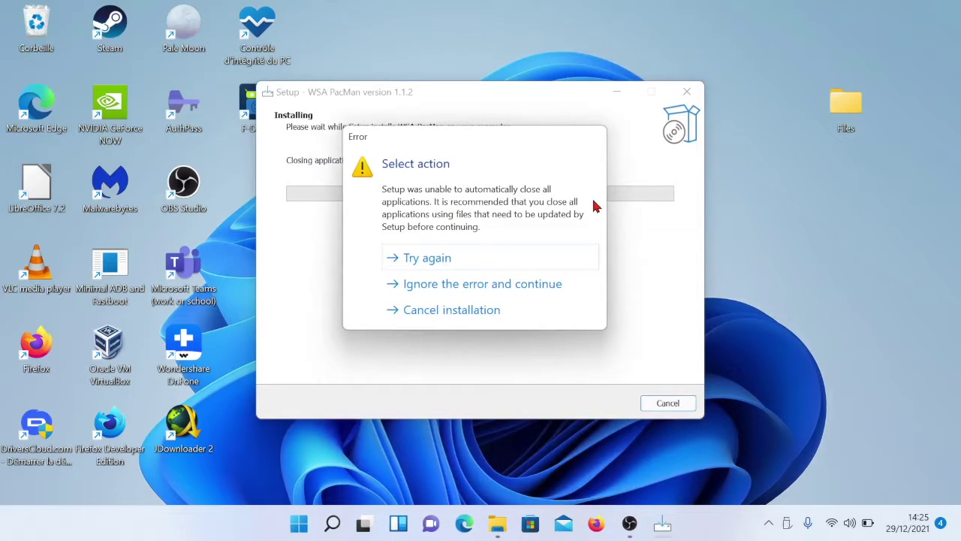
pyautogui.click(462, 258)
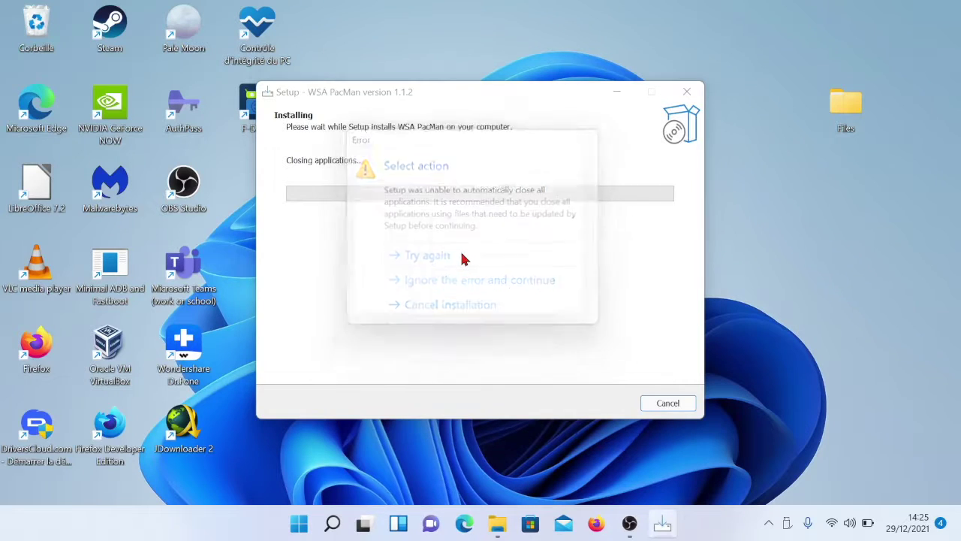
pyautogui.click(440, 289)
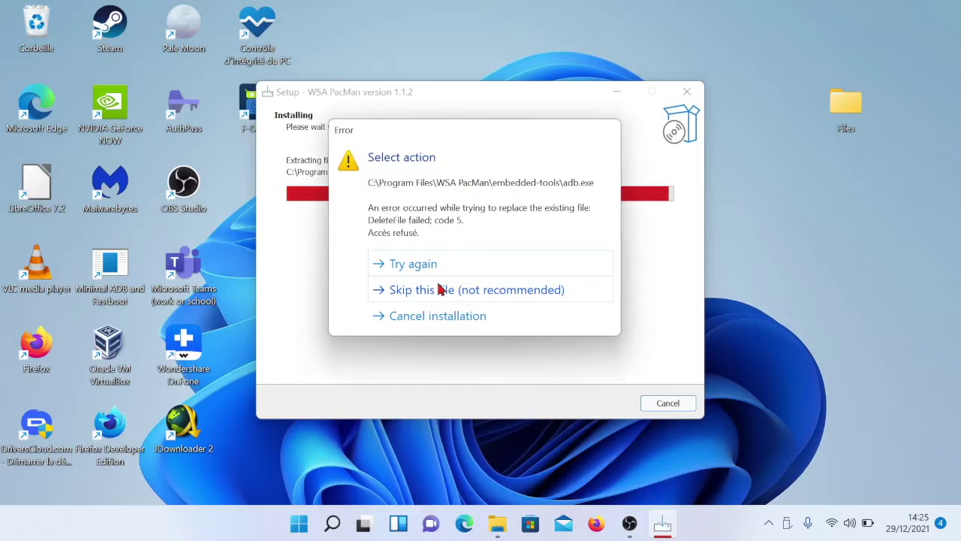
# Retry replacing adb.exe, skip that file, and finish the WSA PacMan setup
pyautogui.click(417, 268)
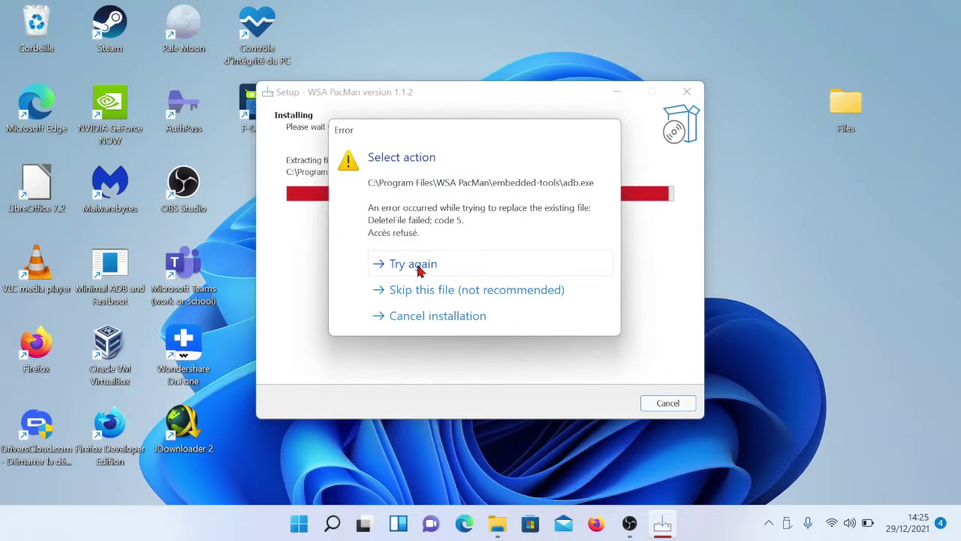
pyautogui.click(419, 271)
pyautogui.click(441, 299)
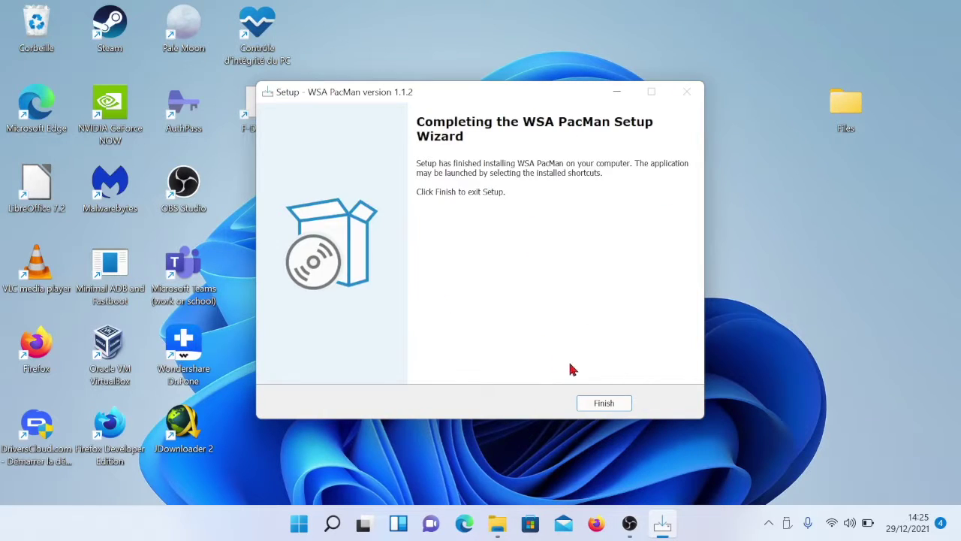
pyautogui.click(603, 404)
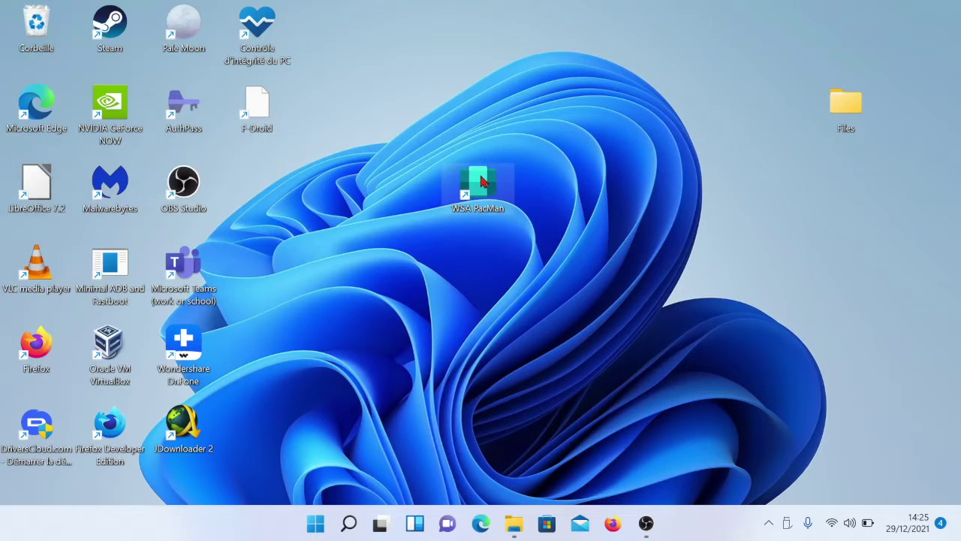
# Launch WSA PacMan from the desktop and turn on WSA, declining to share optional diagnostic data
pyautogui.doubleClick(481, 180)
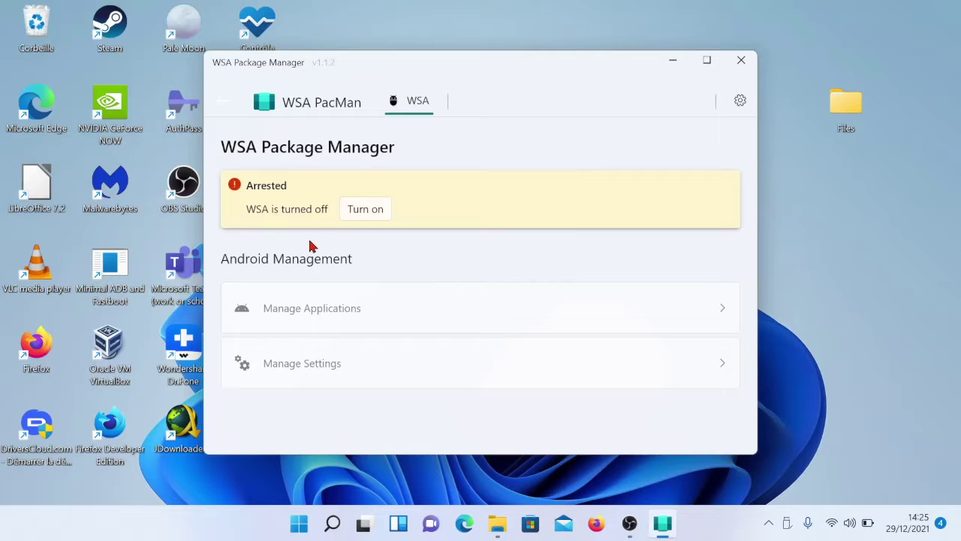
pyautogui.click(367, 218)
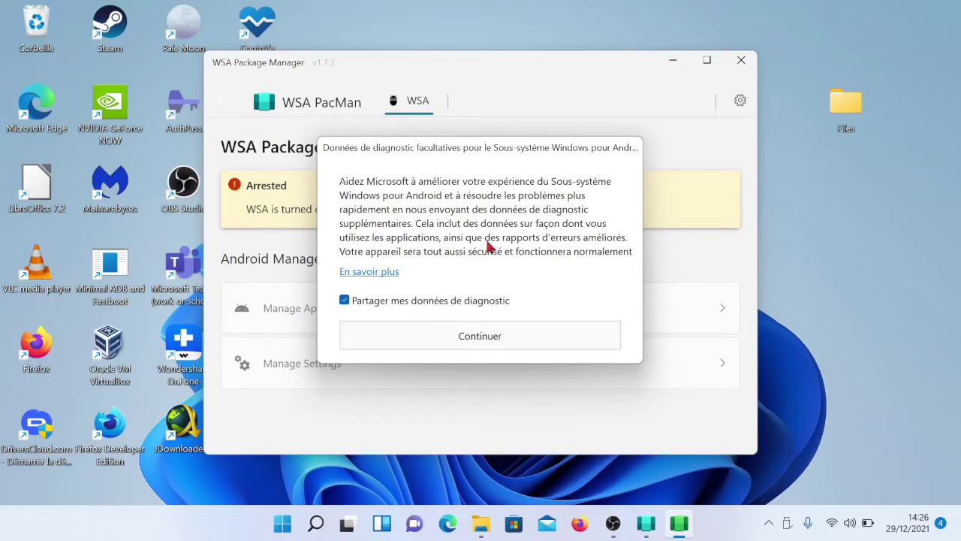
pyautogui.click(346, 300)
pyautogui.click(410, 340)
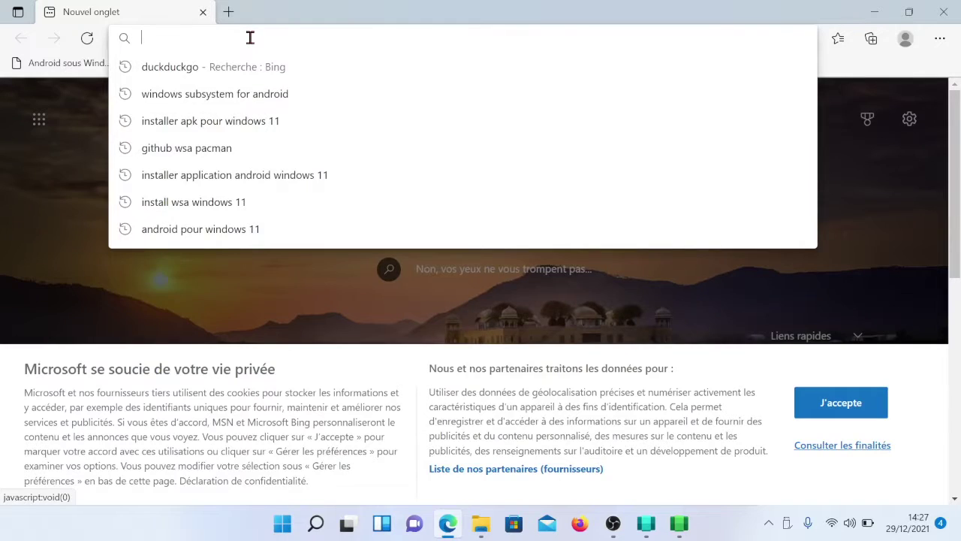
# Search the web for "f-droid" in Microsoft Edge and open the official f-droid.org site
pyautogui.write('f')
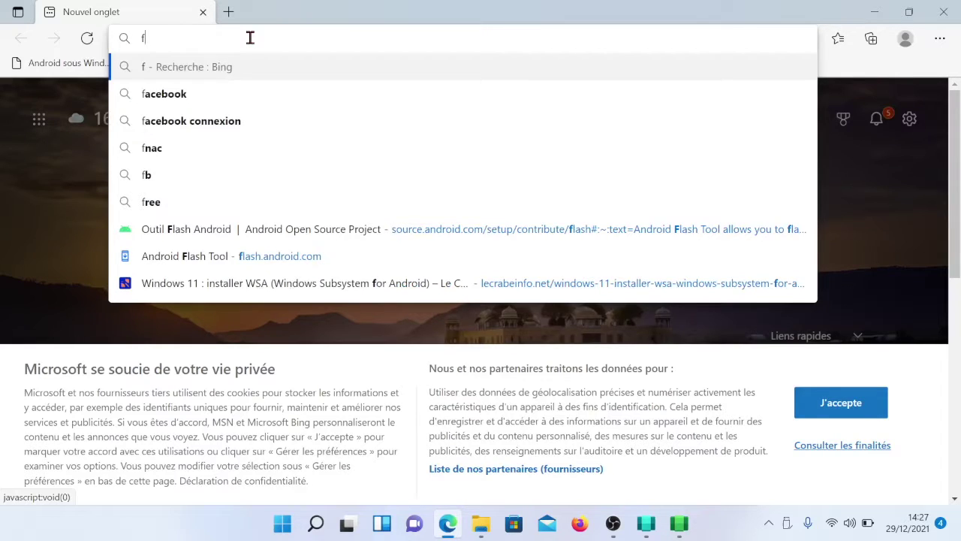
pyautogui.write('-droi')
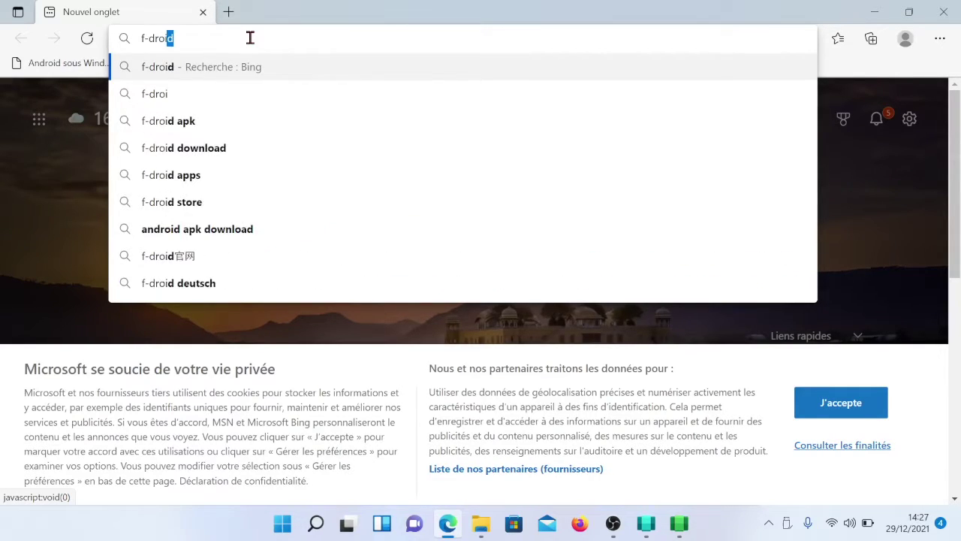
pyautogui.write('d')
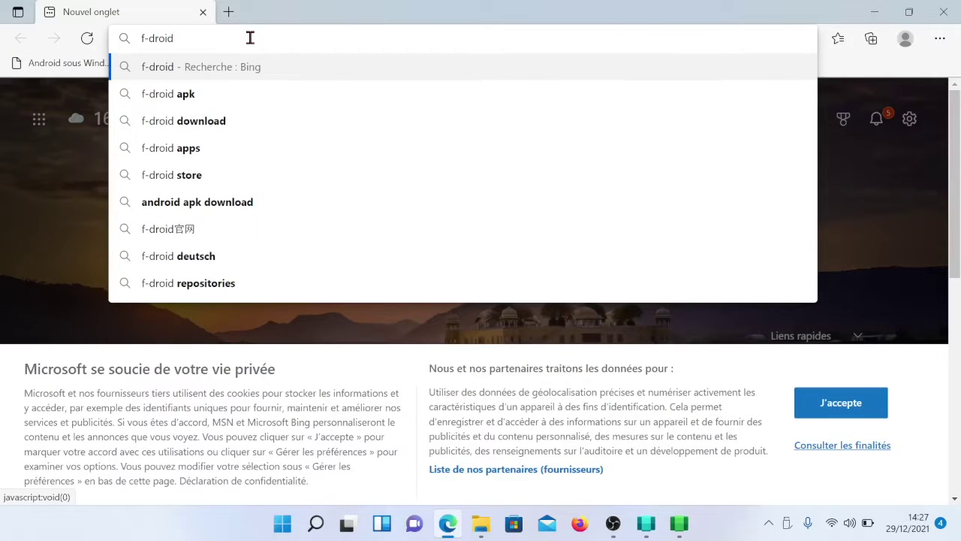
pyautogui.press('Return')
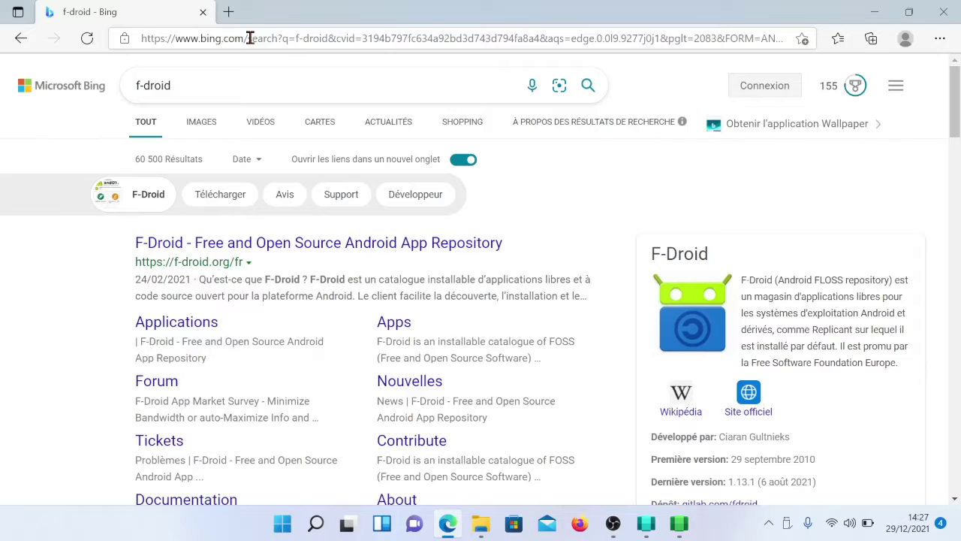
pyautogui.click(193, 256)
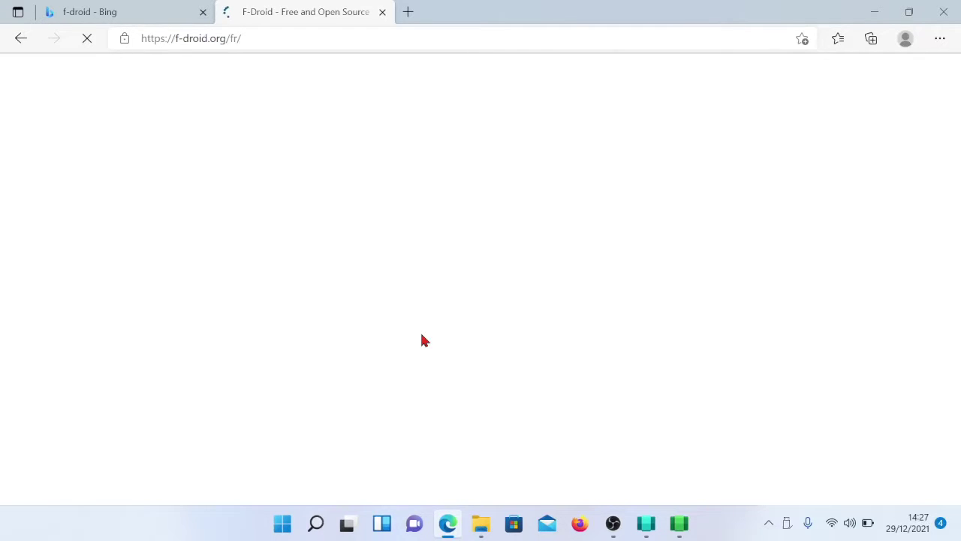
# Download F-Droid.apk from the F-Droid home page and open the downloaded file
pyautogui.scroll(-1, 262, 251)
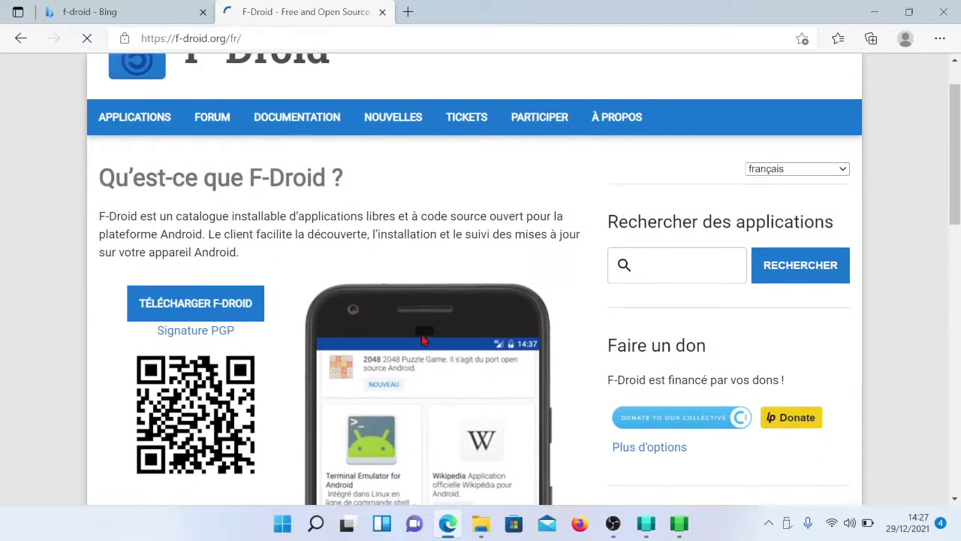
pyautogui.click(200, 301)
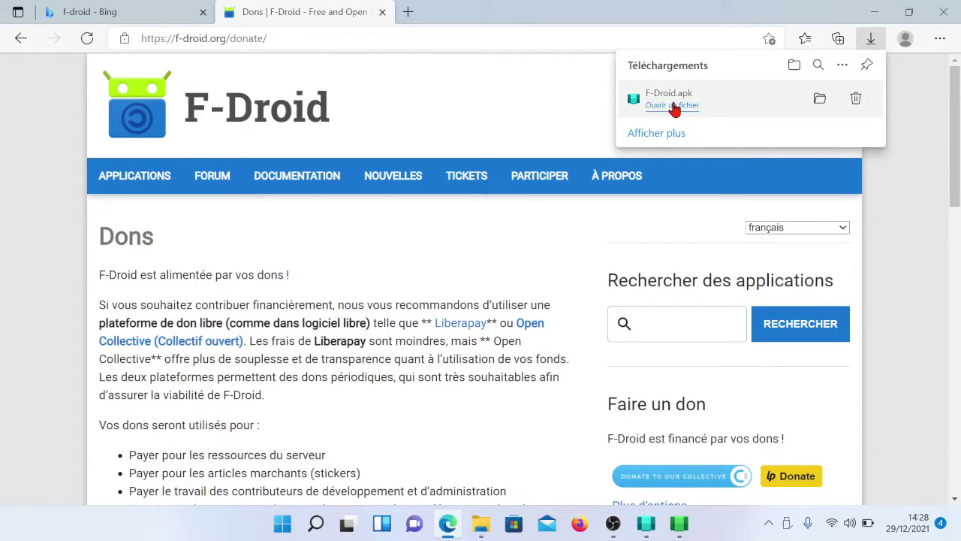
pyautogui.click(672, 105)
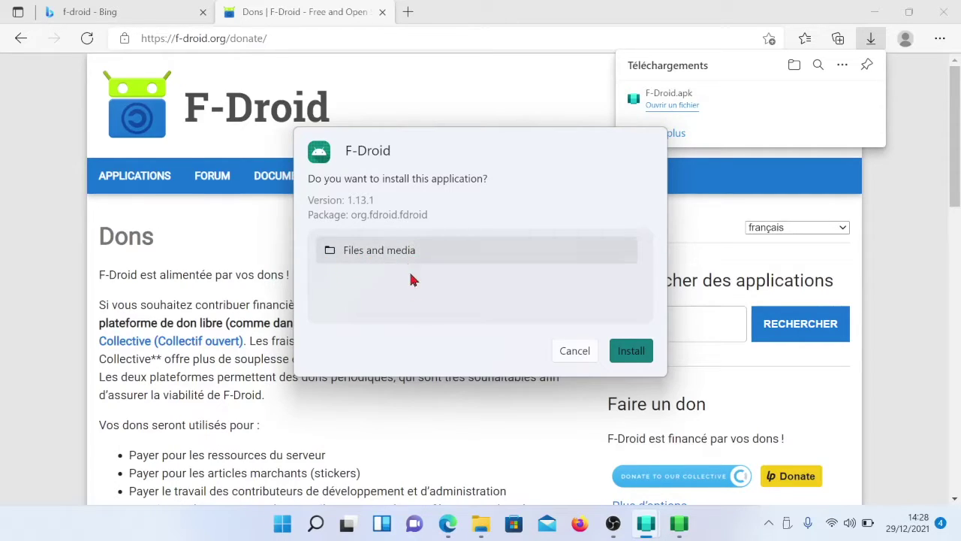
# Install F-Droid 1.13.1 through WSA PacMan with a desktop shortcut, and open the app
pyautogui.click(631, 354)
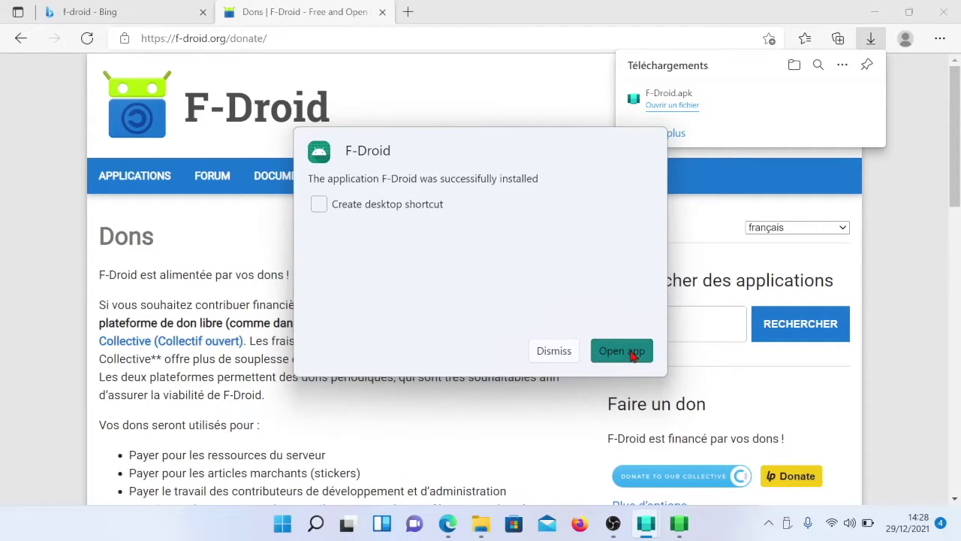
pyautogui.click(316, 207)
pyautogui.click(623, 353)
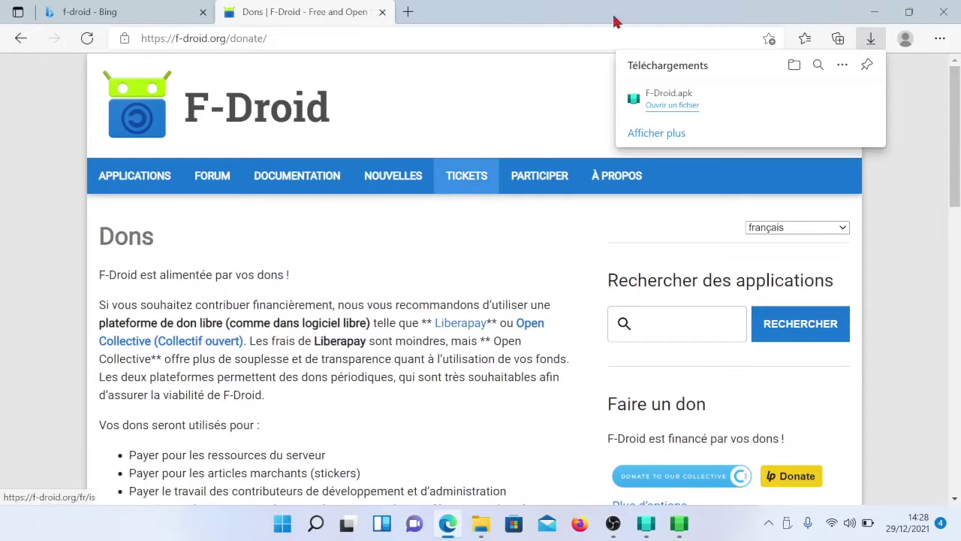
# Close the browser and minimise the WSA Package Manager and Android subsystem settings windows
pyautogui.click(943, 14)
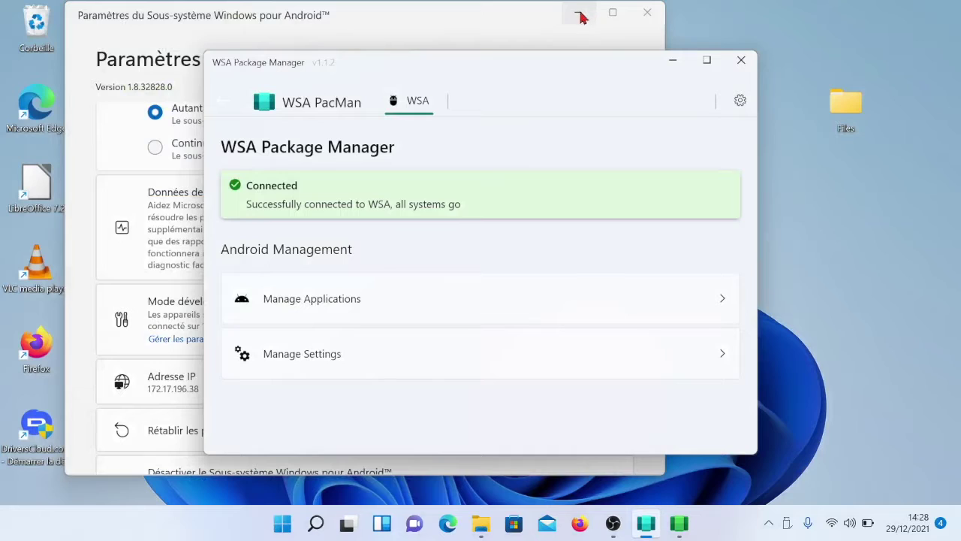
pyautogui.click(676, 64)
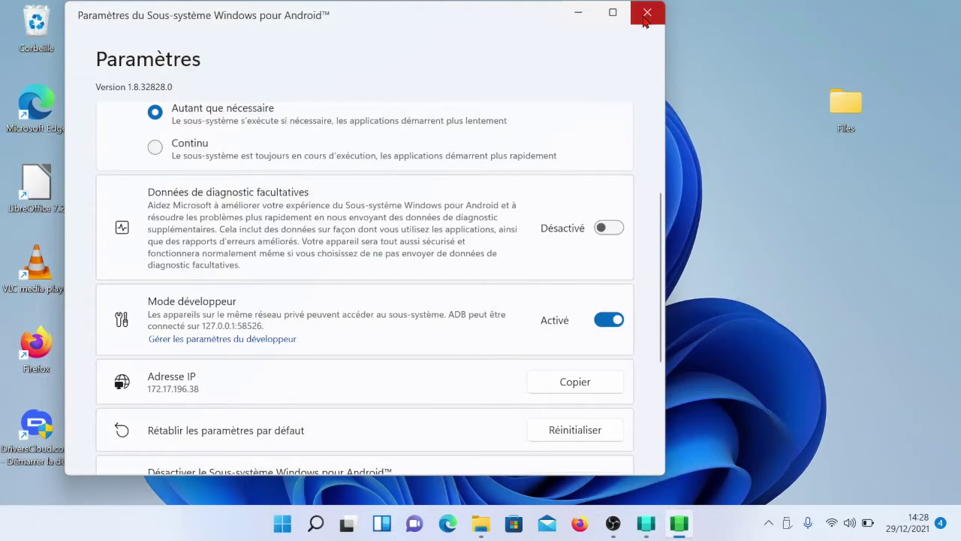
pyautogui.click(579, 14)
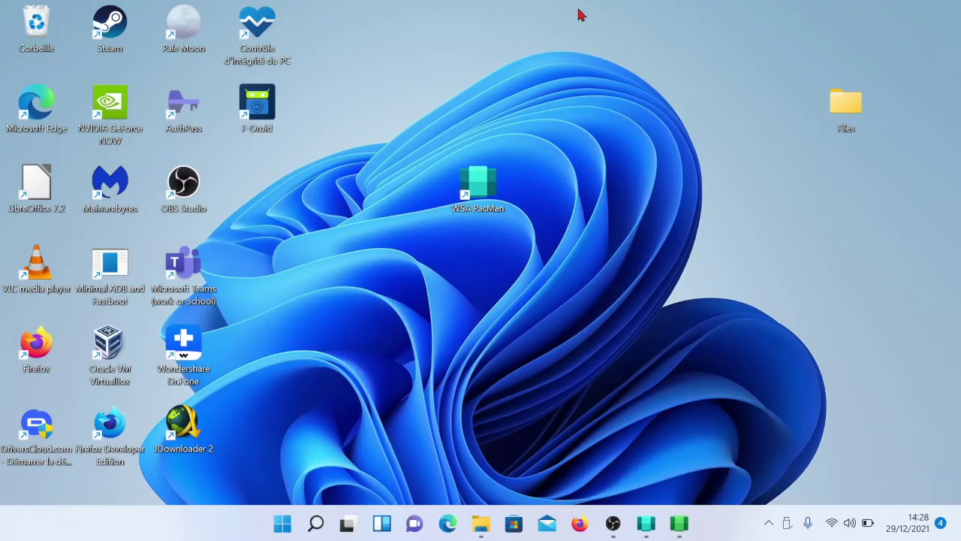
# Launch F-Droid from its desktop shortcut, search its apps for "new", and open the NewPipe page
pyautogui.doubleClick(258, 107)
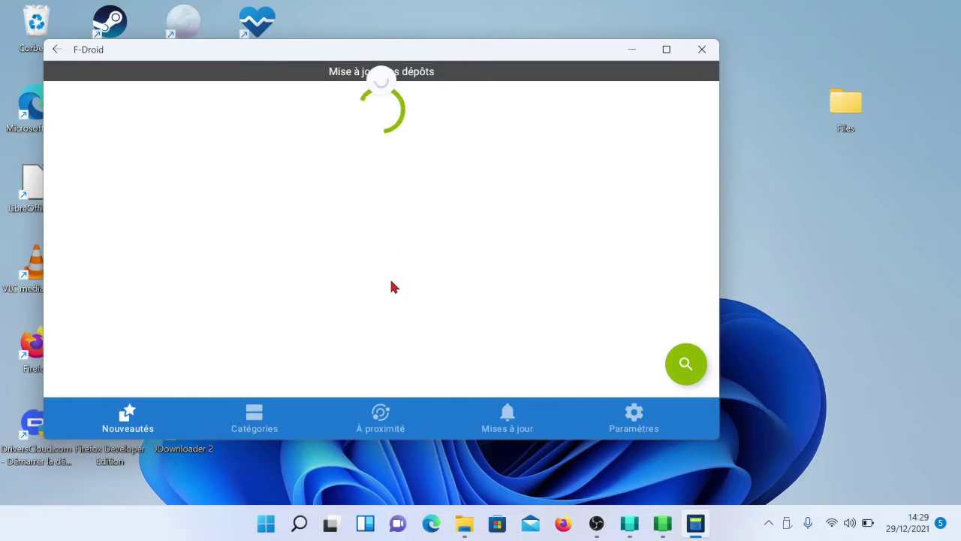
pyautogui.moveTo(390, 287); pyautogui.dragTo(389, 324)
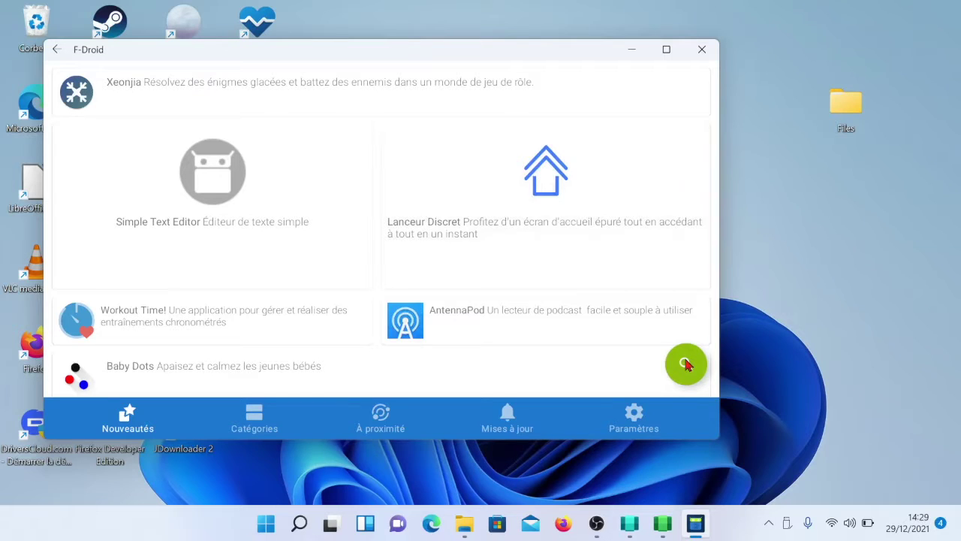
pyautogui.click(687, 365)
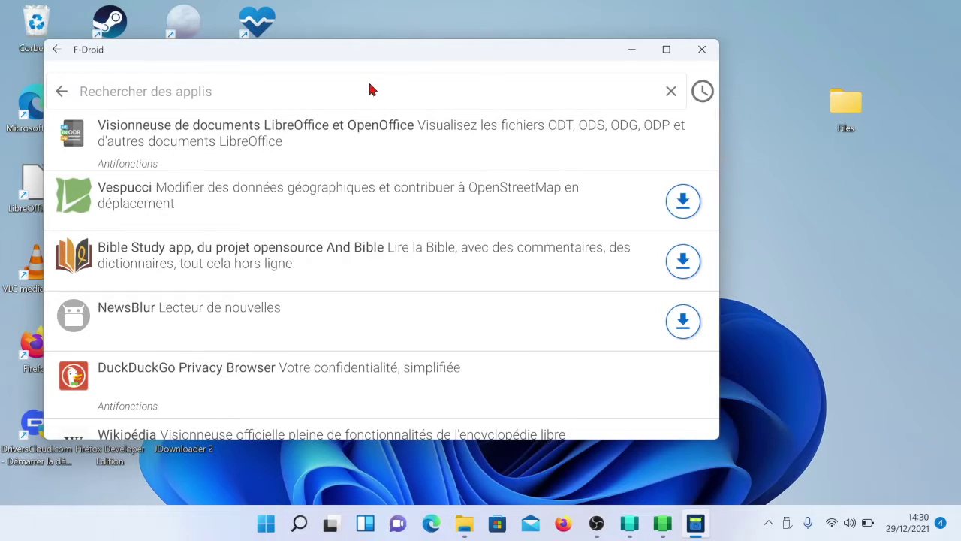
pyautogui.write('ne')
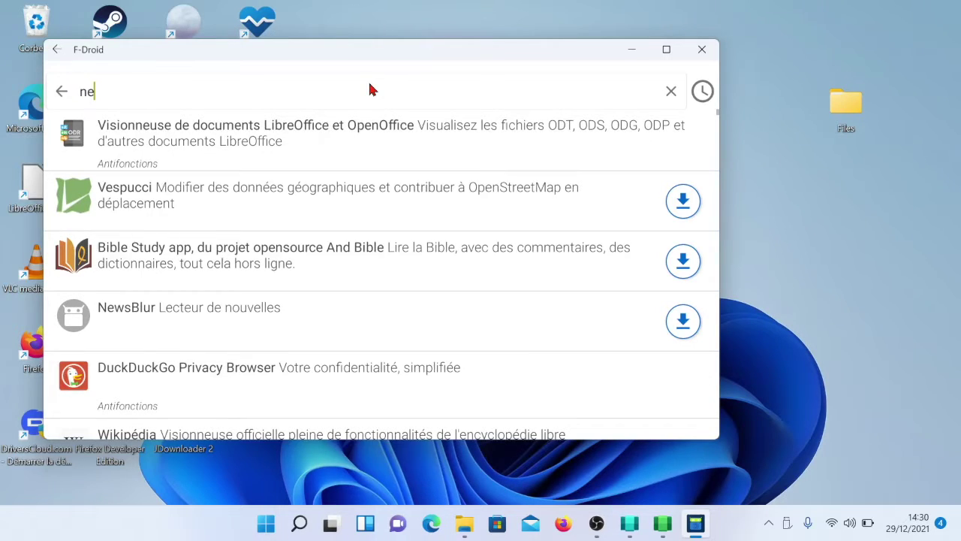
pyautogui.write('w')
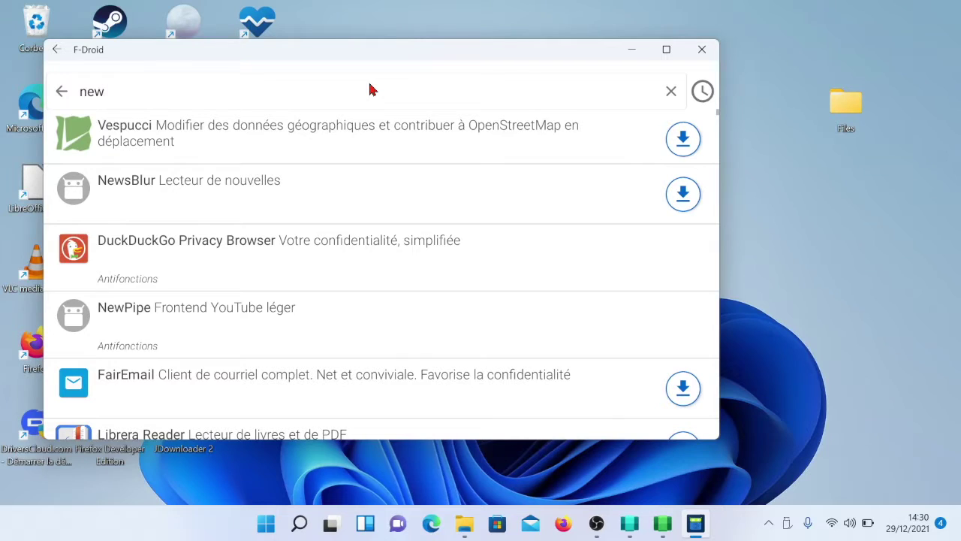
pyautogui.click(221, 321)
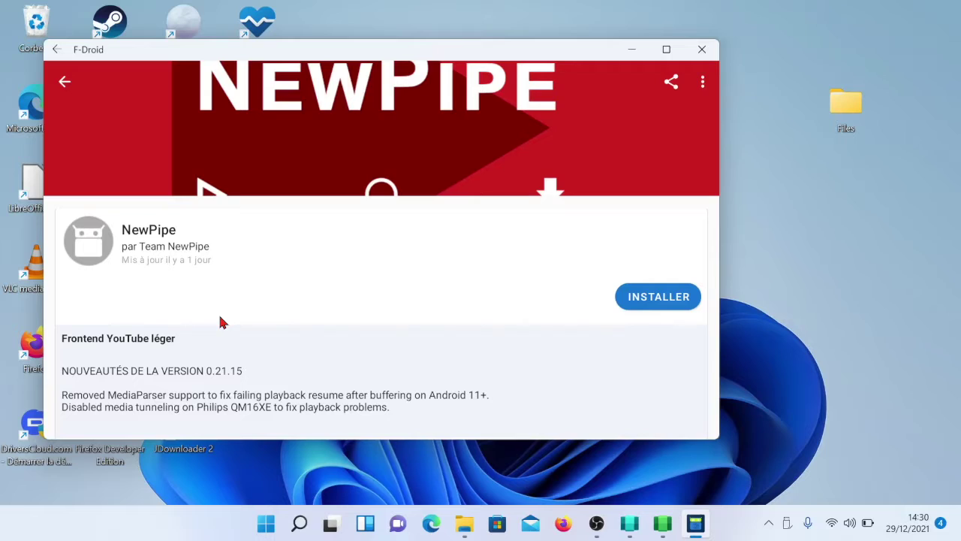
# Start installing NewPipe and authorise F-Droid as a source for installing unknown apps
pyautogui.scroll(-1, 414, 329)
pyautogui.scroll(1, 413, 329)
pyautogui.click(675, 298)
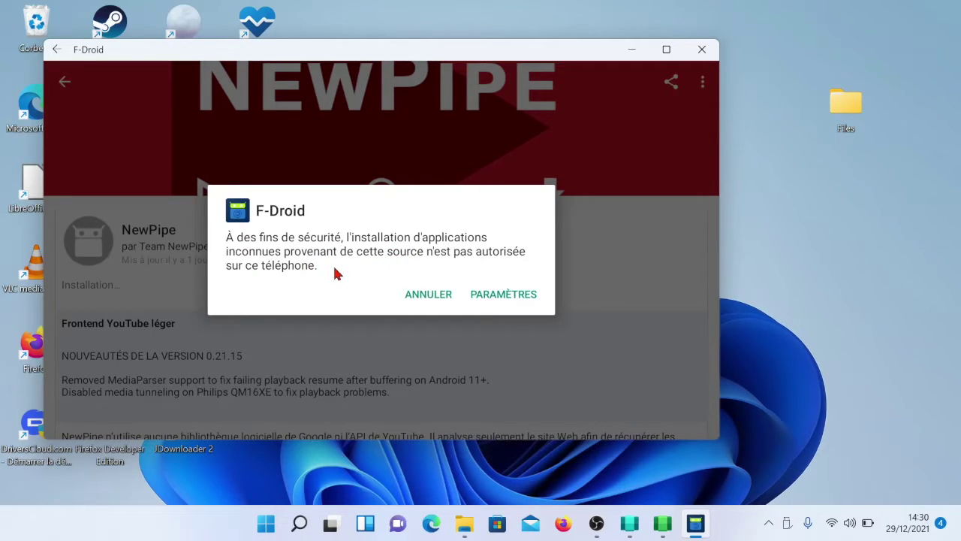
pyautogui.click(523, 295)
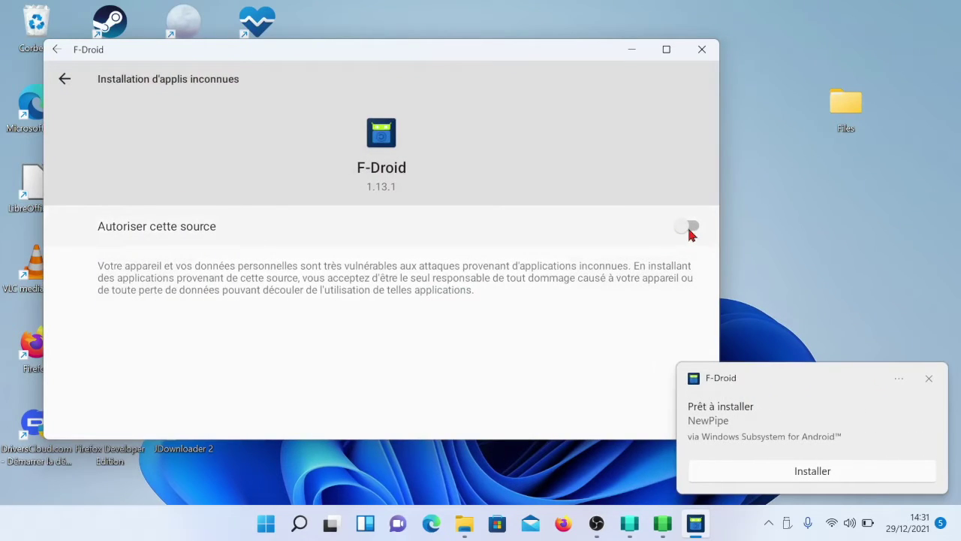
pyautogui.click(690, 229)
pyautogui.click(66, 81)
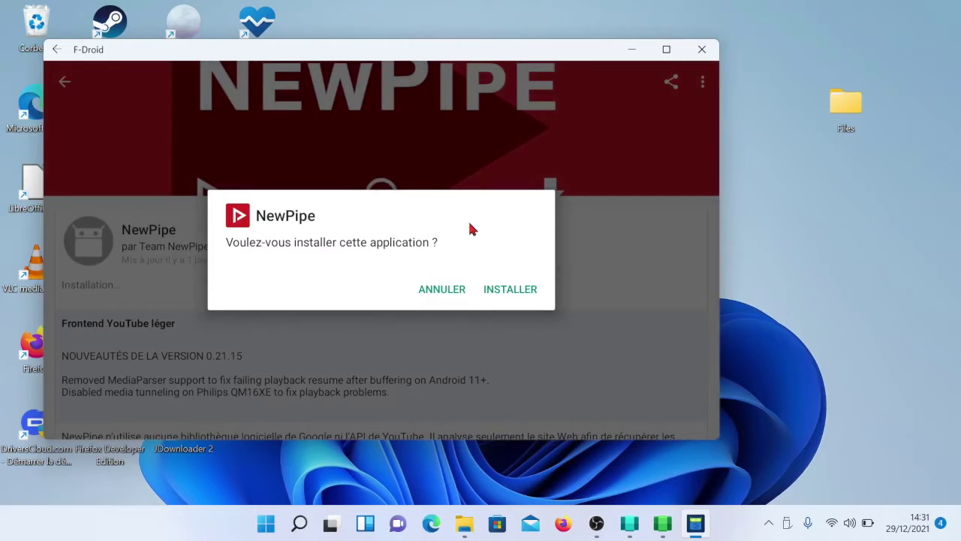
# Confirm the NewPipe installation and its update, and open the app
pyautogui.click(513, 289)
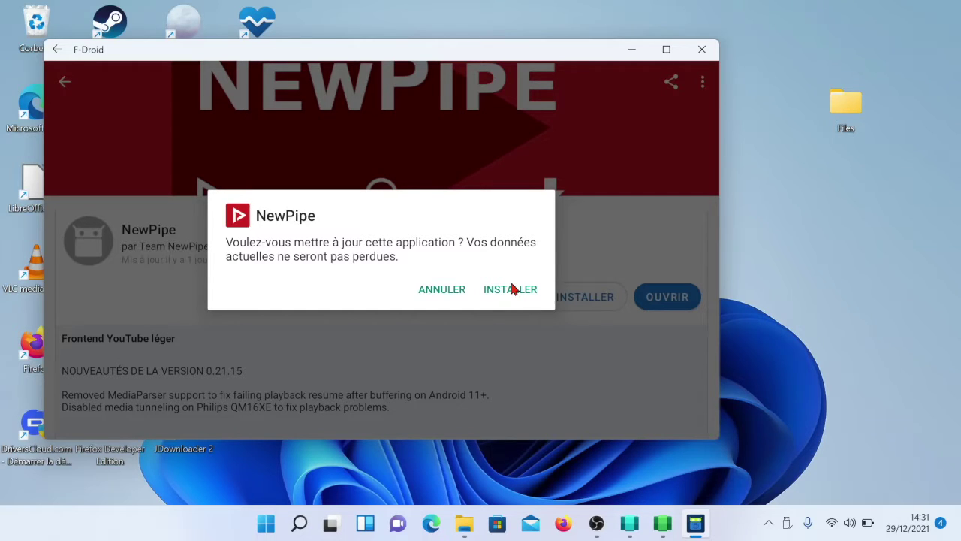
pyautogui.click(509, 290)
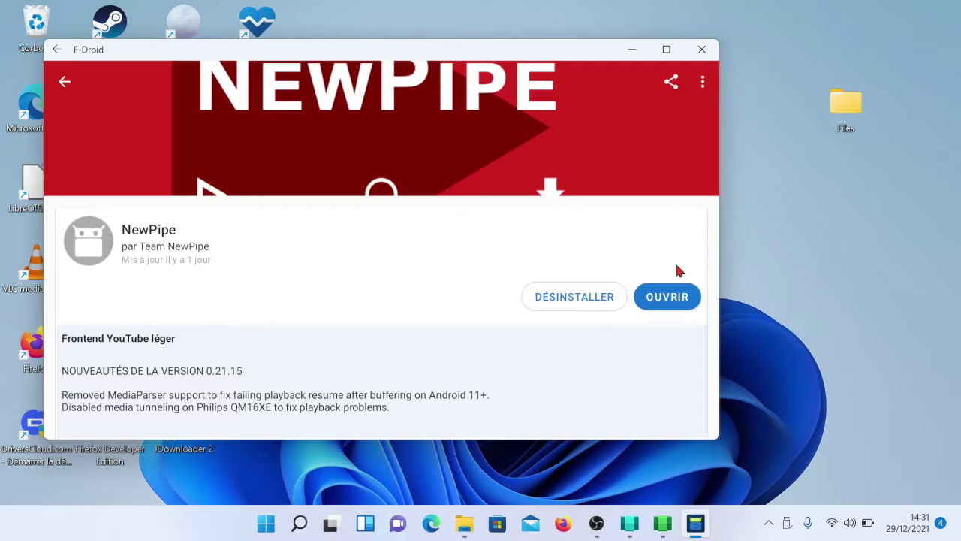
pyautogui.click(683, 299)
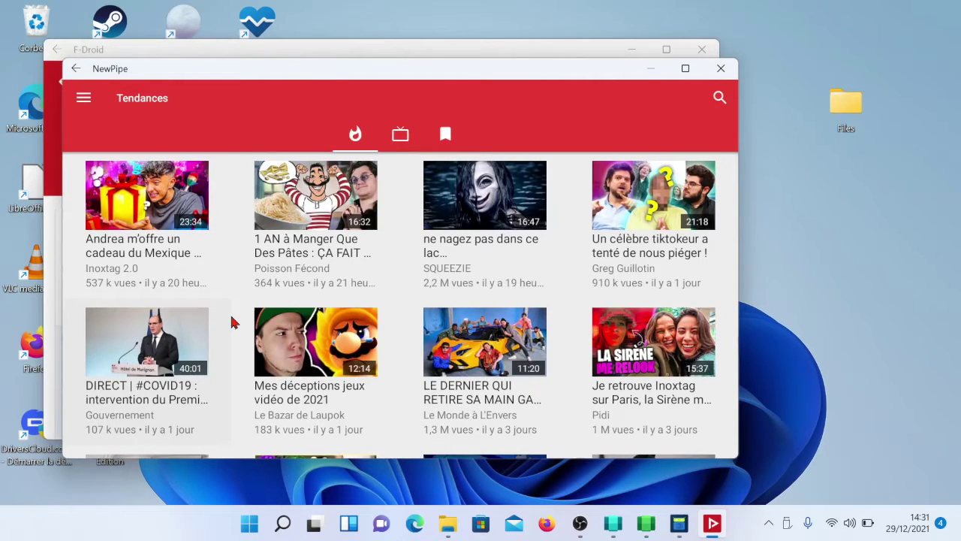
# Mute the Windows system sound and close the quick settings
pyautogui.click(848, 526)
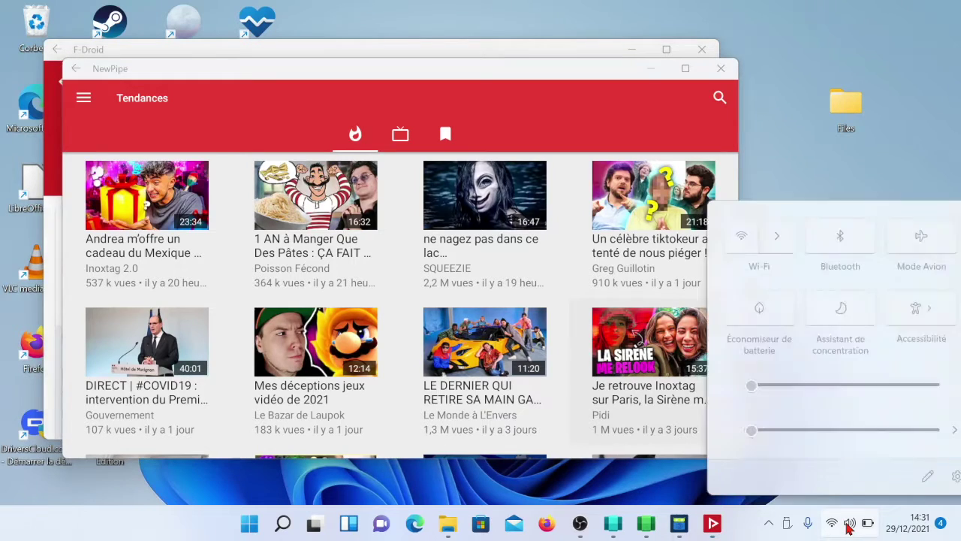
pyautogui.click(730, 431)
pyautogui.moveTo(732, 433); pyautogui.dragTo(704, 431)
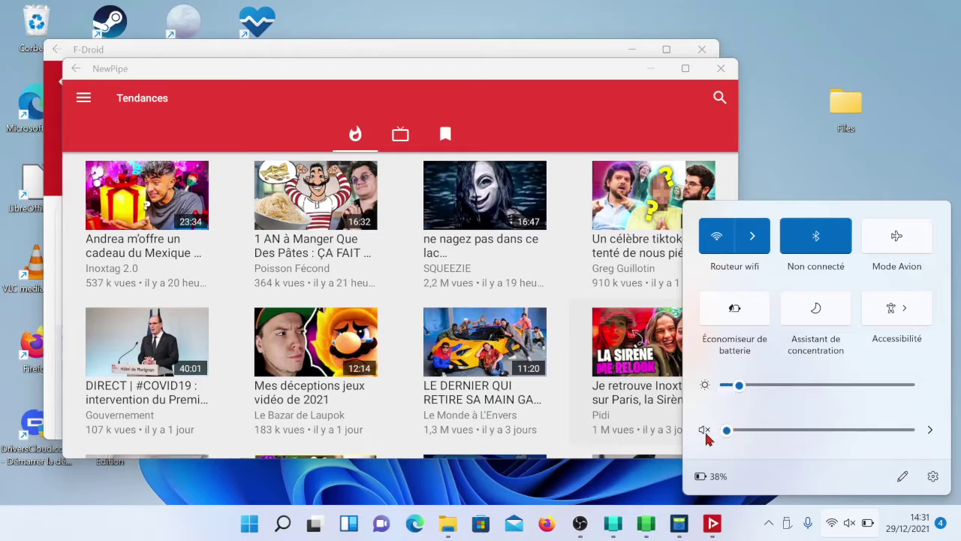
pyautogui.click(842, 159)
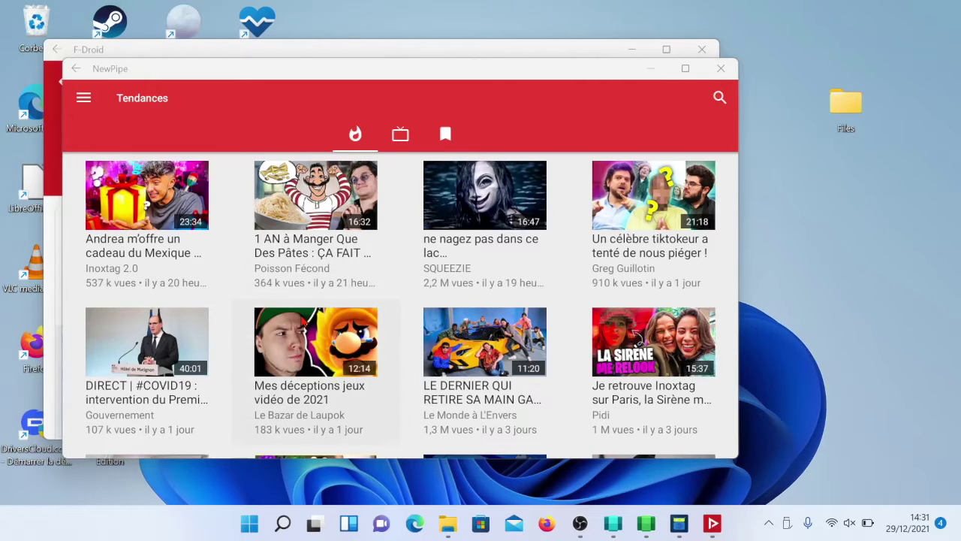
# View the sharing options for the trending video "LE DERNIER QUI RETIRE SA MAIN GAGNE LA VOITURE !" and close them
pyautogui.scroll(-3, 428, 292)
pyautogui.rightClick(428, 293)
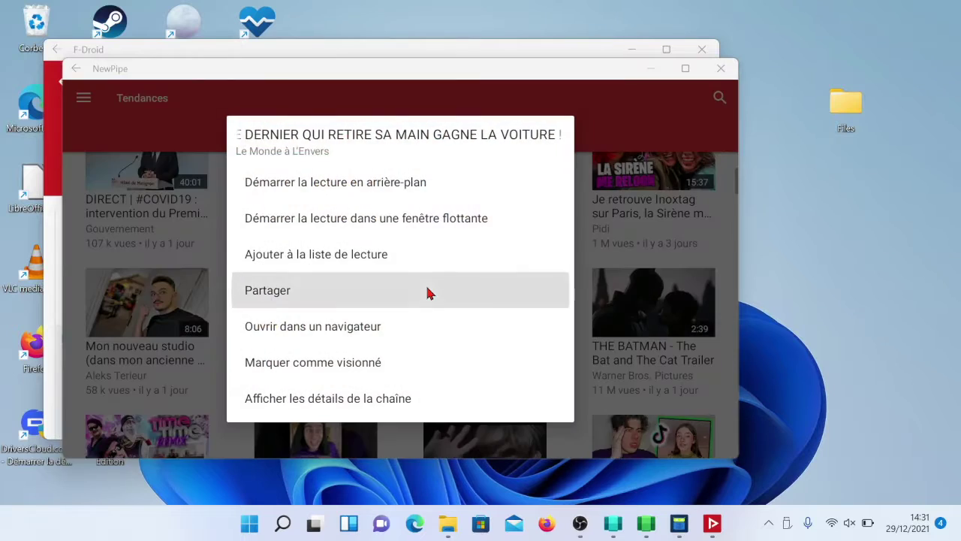
pyautogui.click(428, 293)
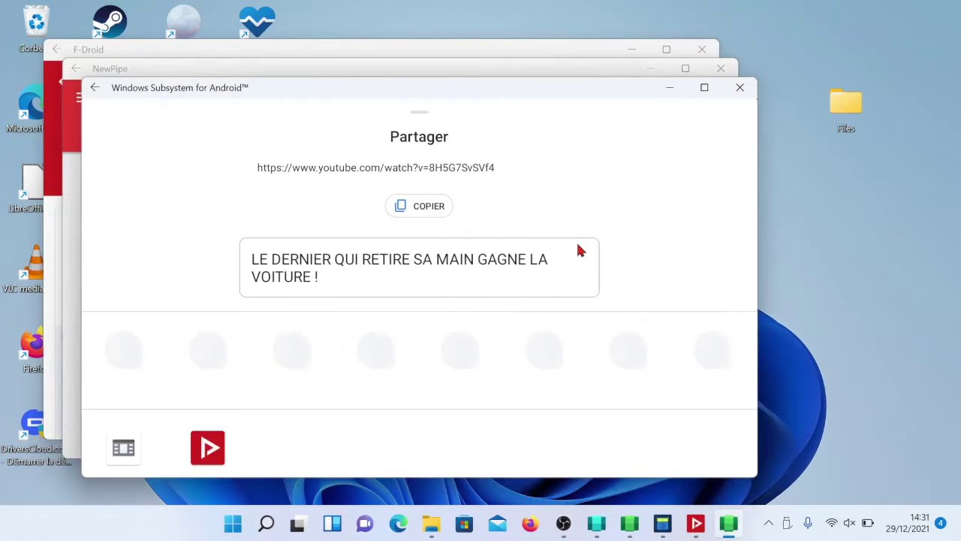
pyautogui.click(739, 89)
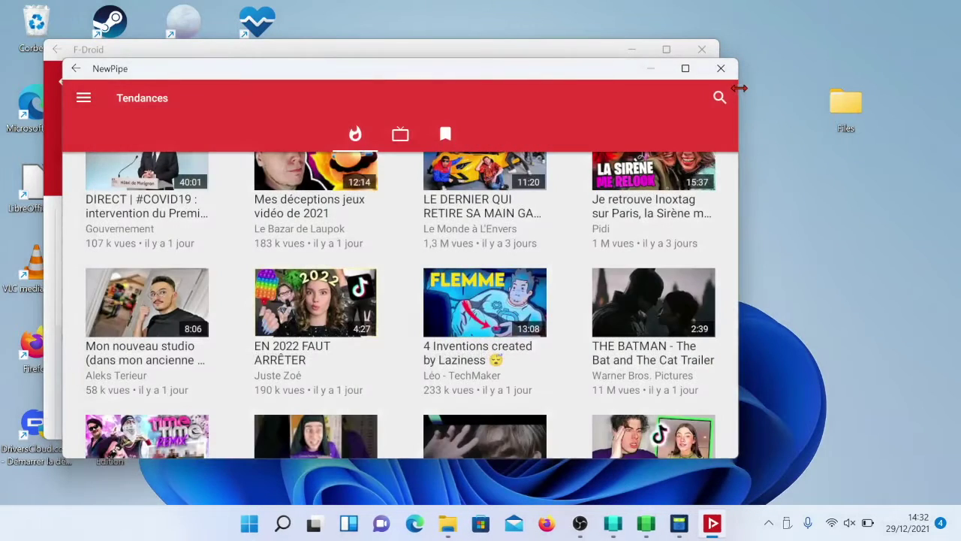
# Try to download "THE BATMAN - The Bat and The Cat Trailer" as 128kbps m4a audio, and close the video
pyautogui.click(654, 311)
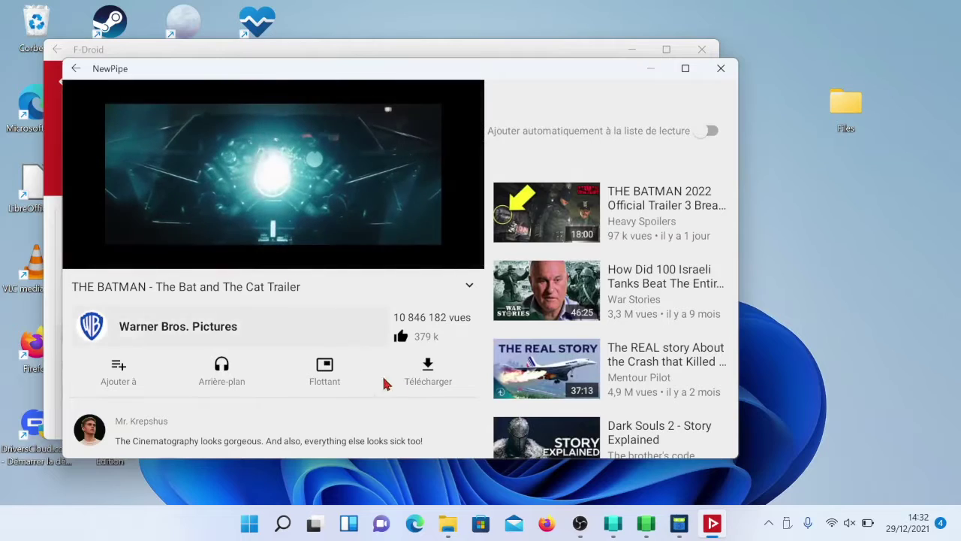
pyautogui.click(428, 368)
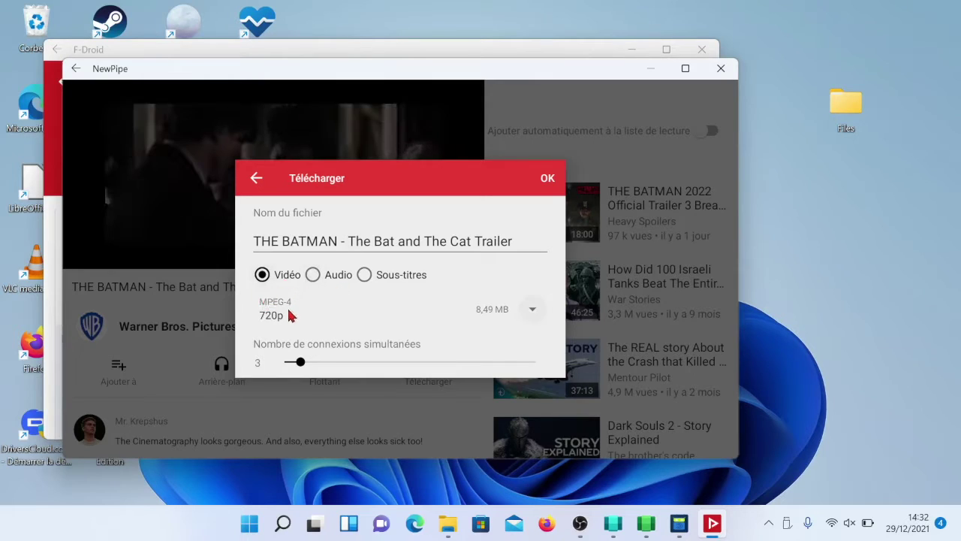
pyautogui.click(289, 317)
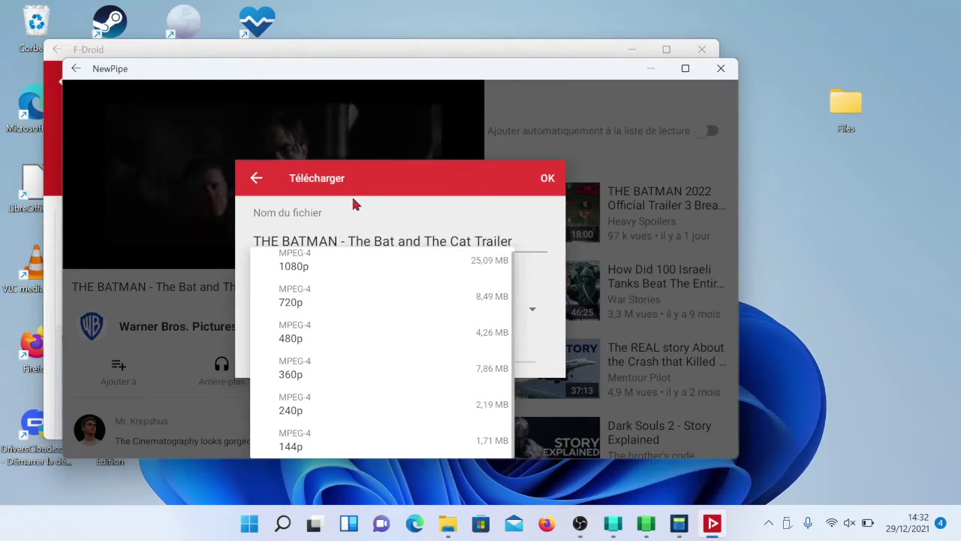
pyautogui.click(358, 214)
pyautogui.click(313, 275)
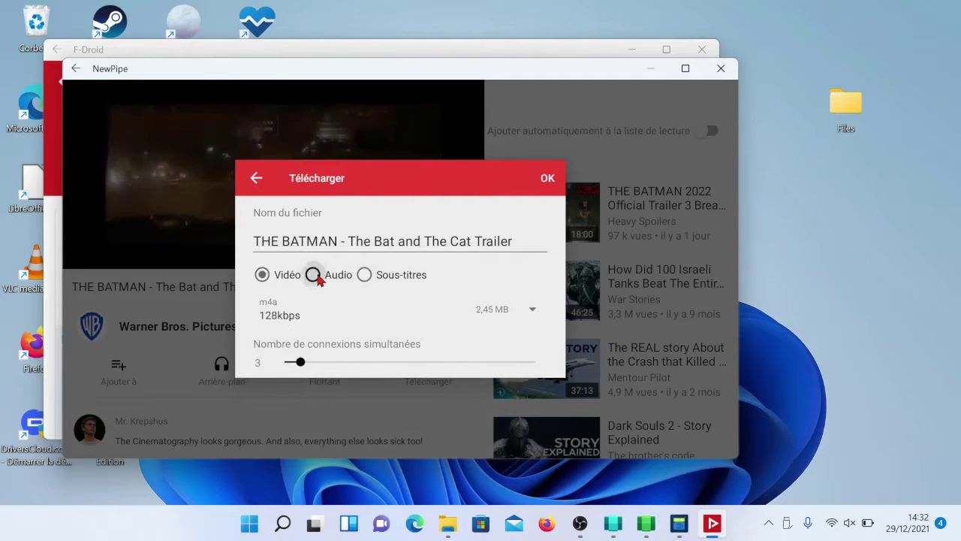
pyautogui.click(544, 182)
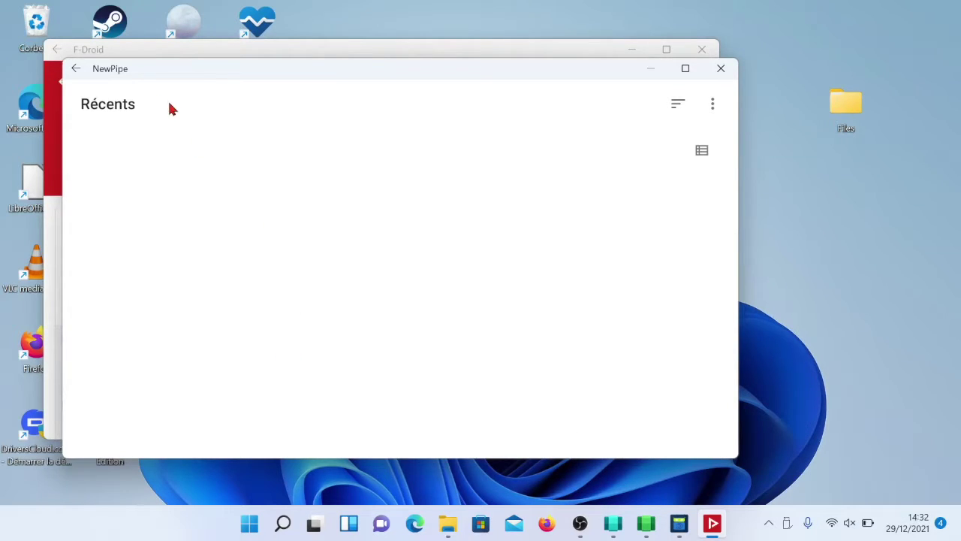
pyautogui.click(76, 72)
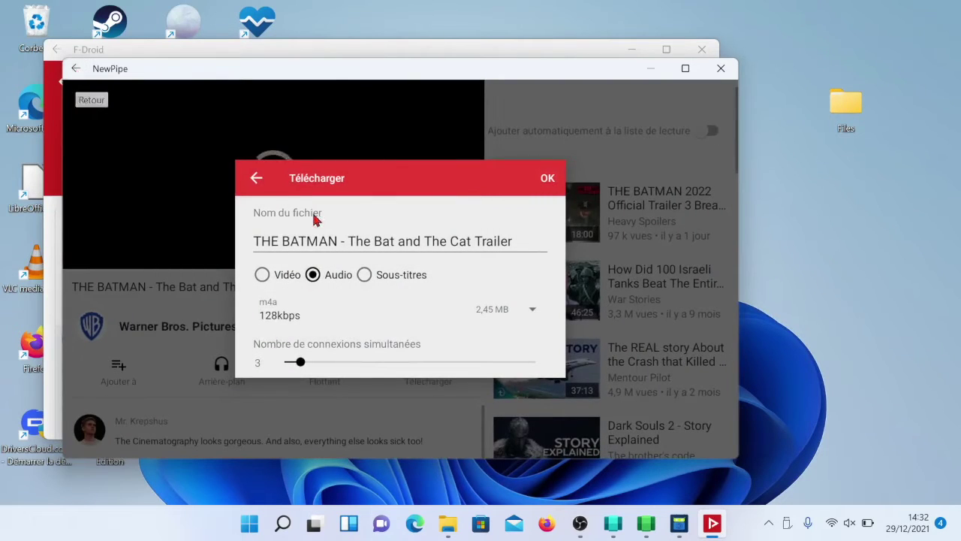
pyautogui.click(548, 178)
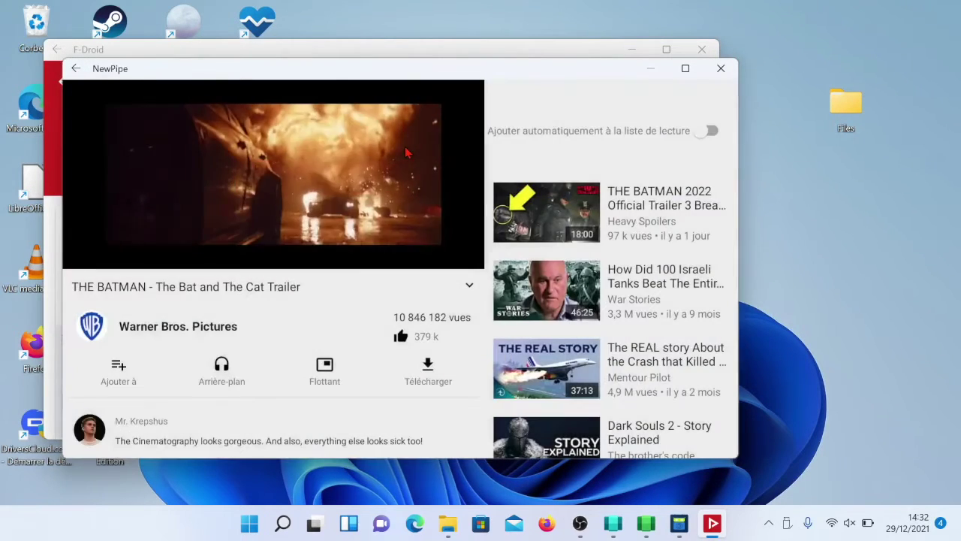
pyautogui.click(259, 209)
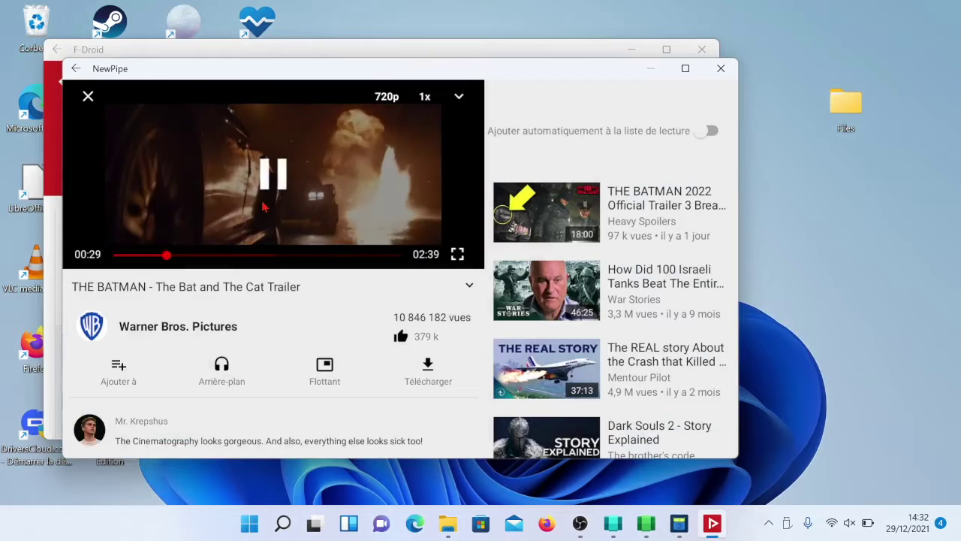
pyautogui.click(87, 96)
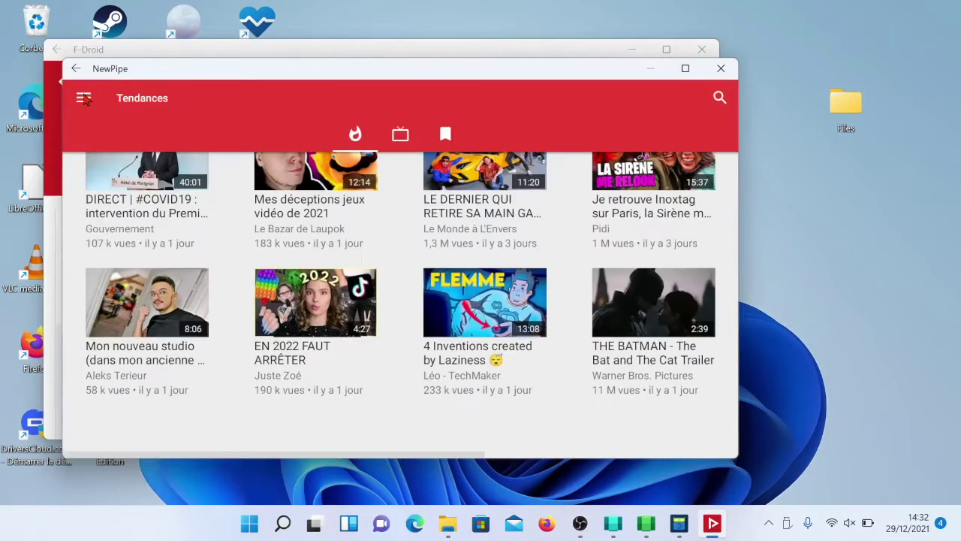
# Enable "Demander où télécharger" in NewPipe's download settings and return to the trending videos
pyautogui.click(84, 99)
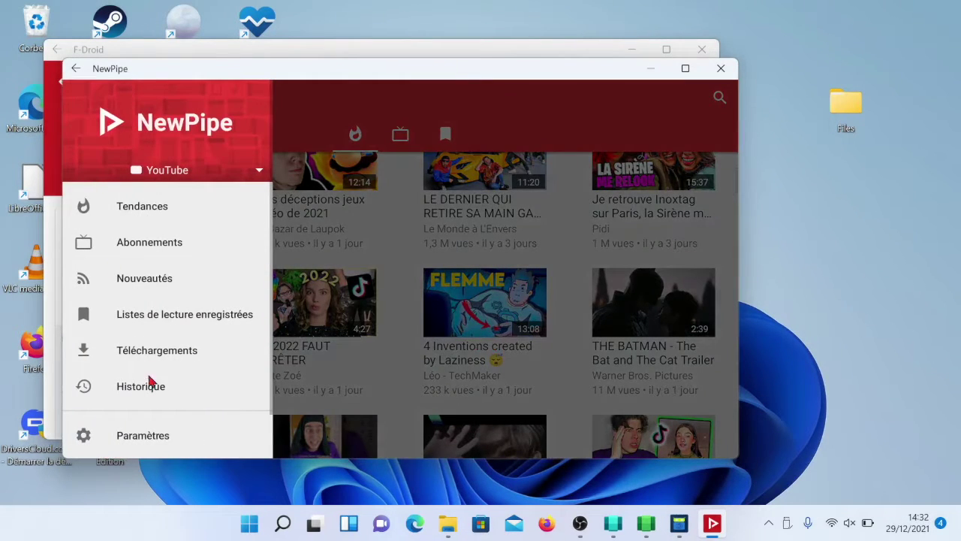
pyautogui.click(138, 435)
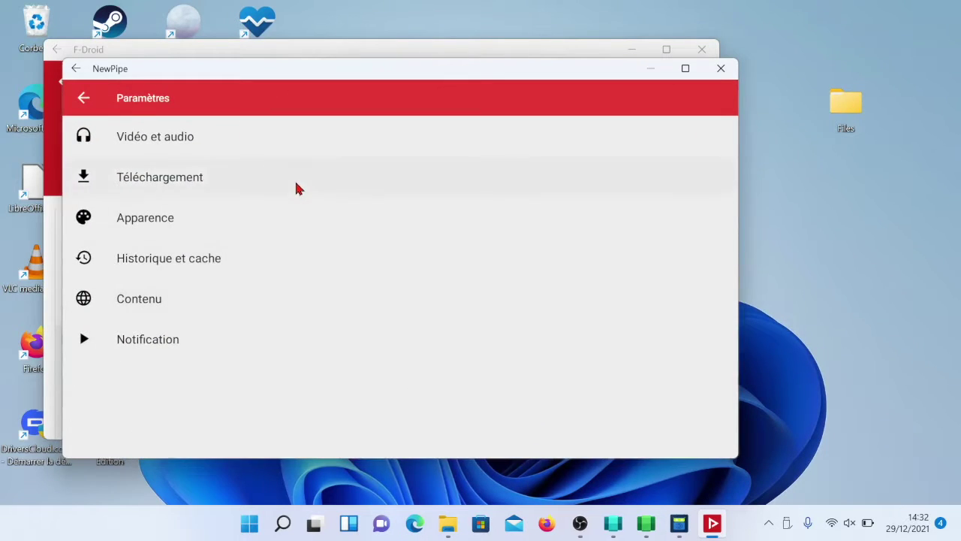
pyautogui.click(292, 183)
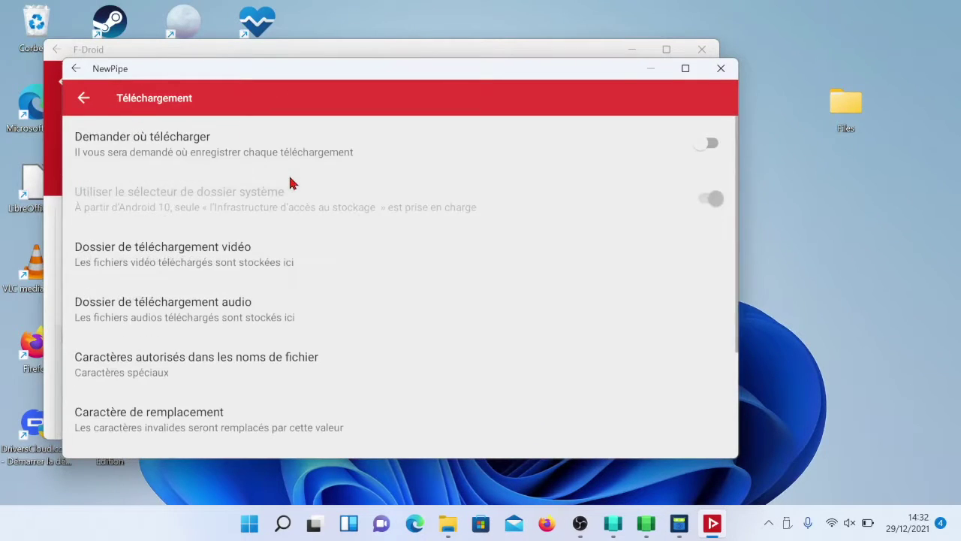
pyautogui.click(714, 144)
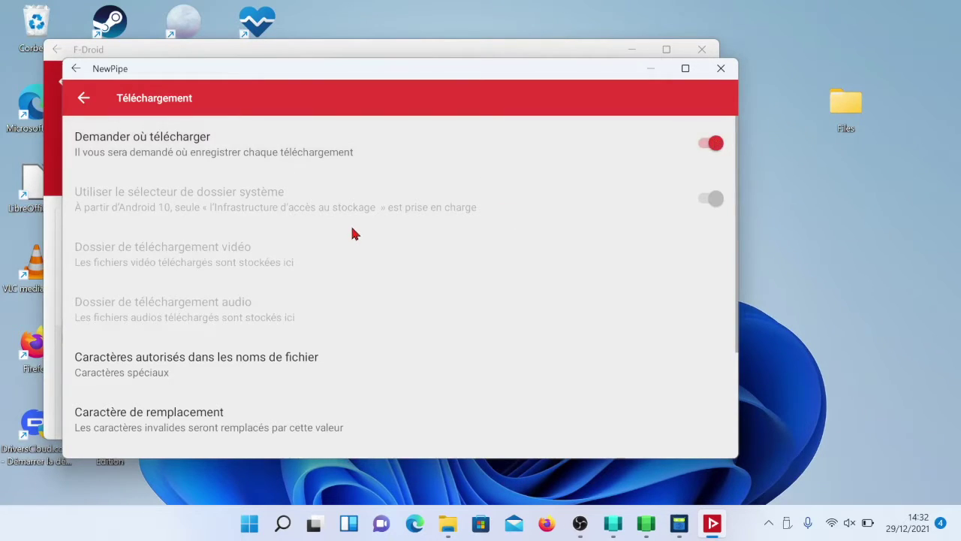
pyautogui.click(83, 99)
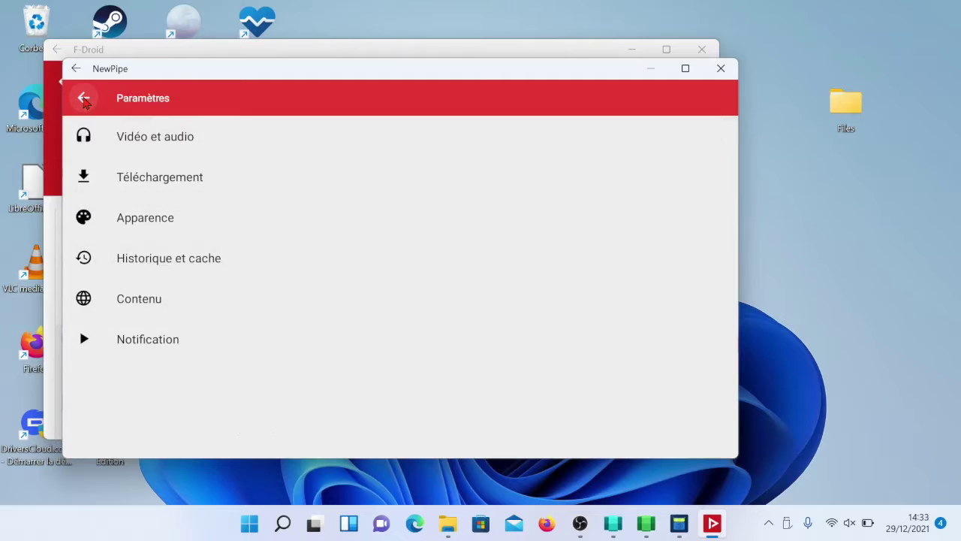
pyautogui.click(83, 98)
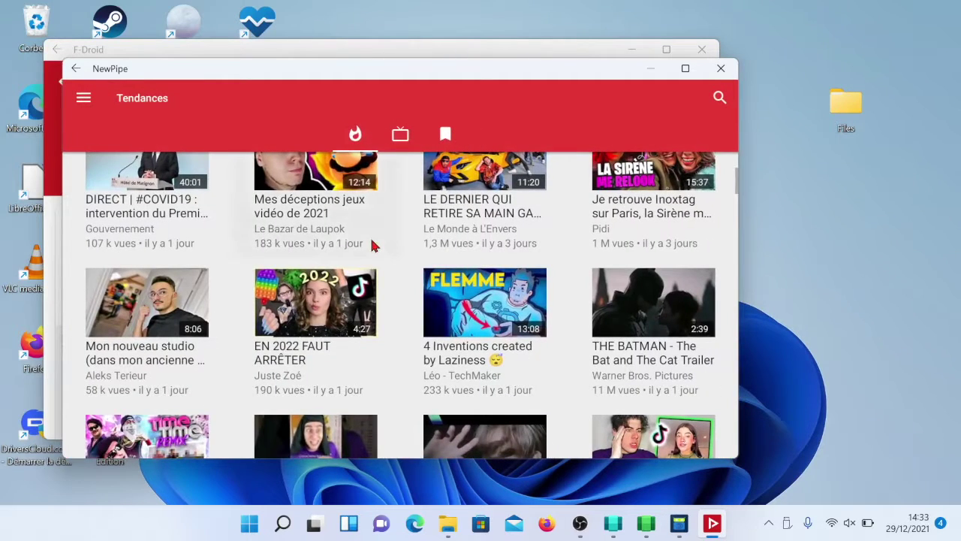
# Pause the THE BATMAN trailer and download its audio as 128kbps m4a, saving it in the Téléchargements folder
pyautogui.click(634, 293)
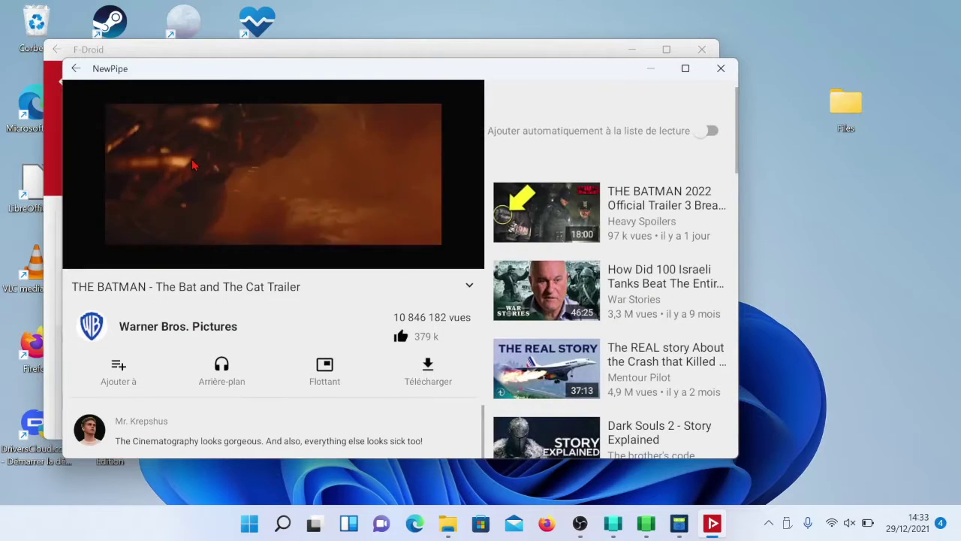
pyautogui.click(278, 173)
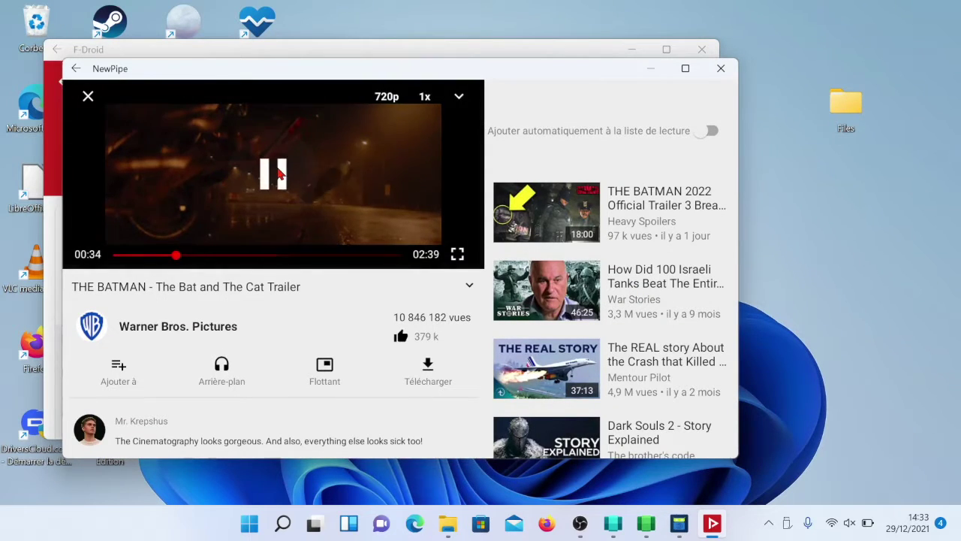
pyautogui.click(278, 173)
pyautogui.click(429, 382)
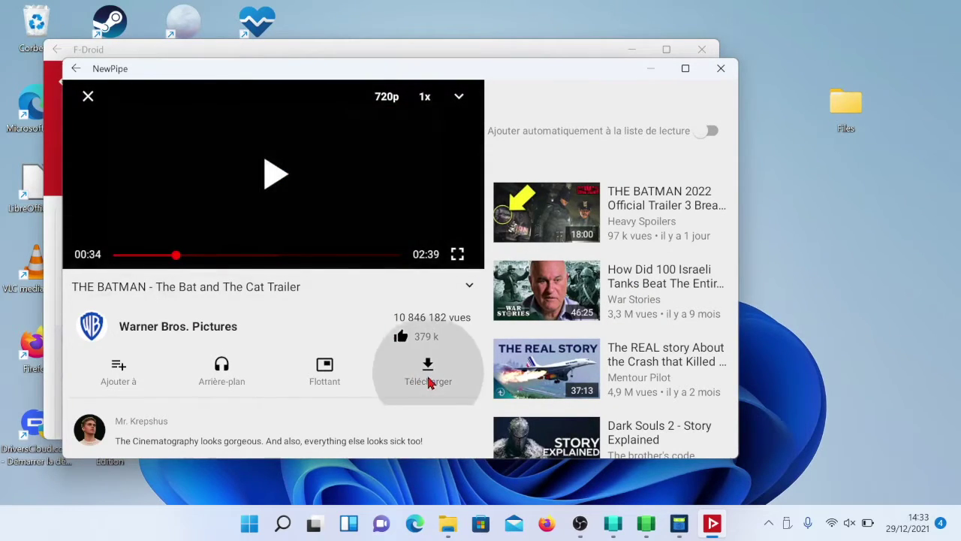
pyautogui.click(313, 274)
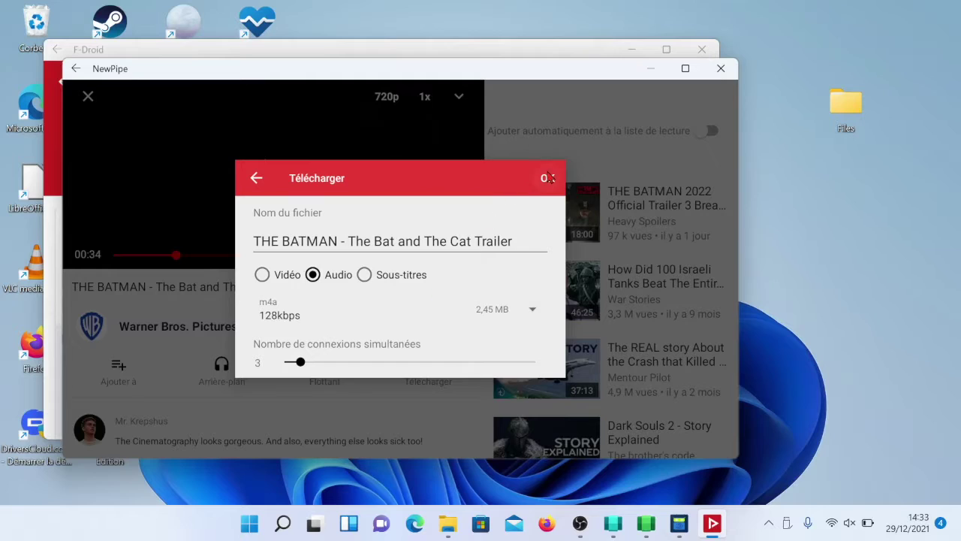
pyautogui.click(548, 178)
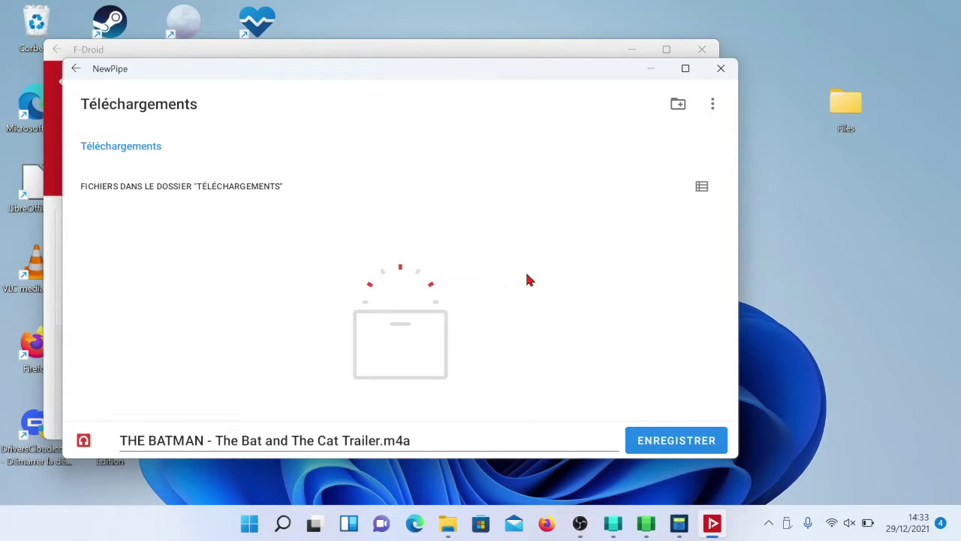
pyautogui.click(659, 441)
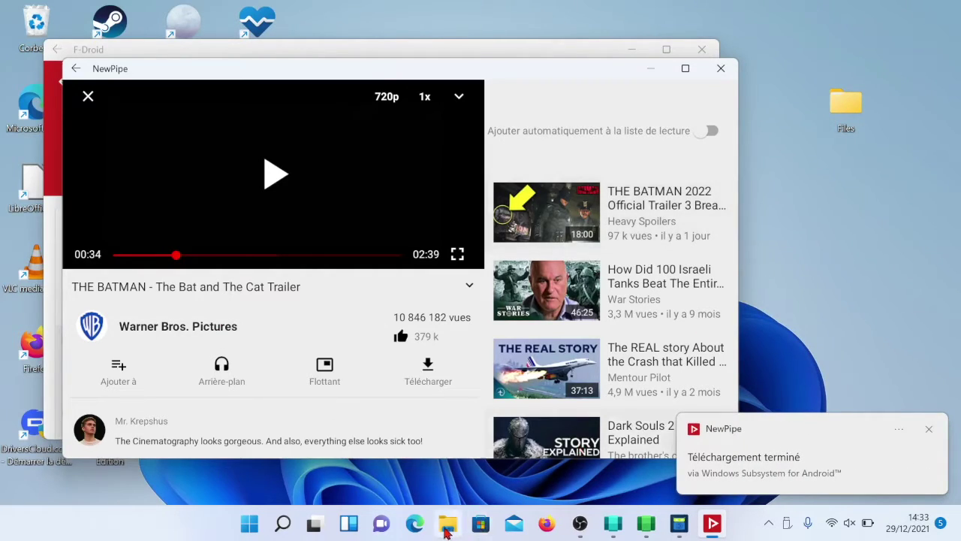
# Check the Windows Téléchargements folder in File Explorer for the downloaded audio and minimise the window
pyautogui.click(448, 524)
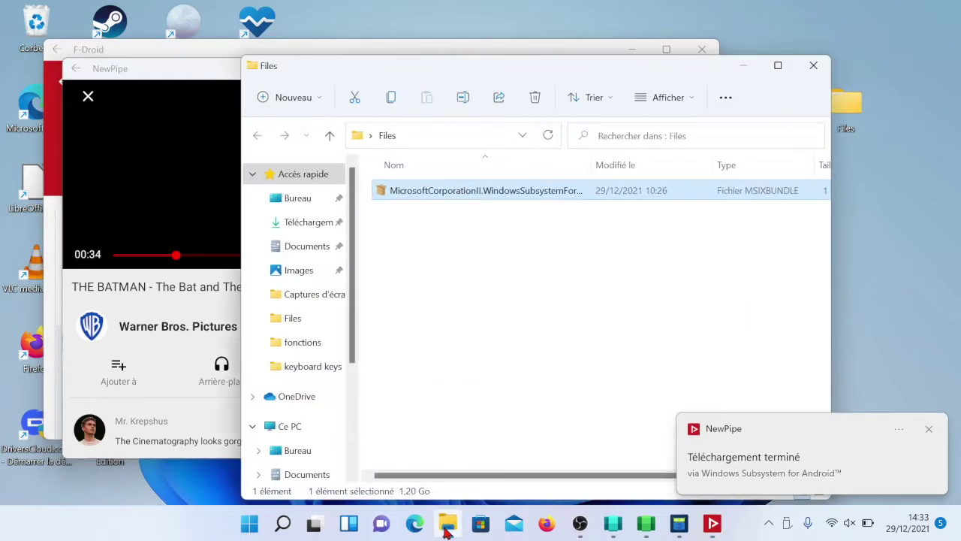
pyautogui.click(304, 223)
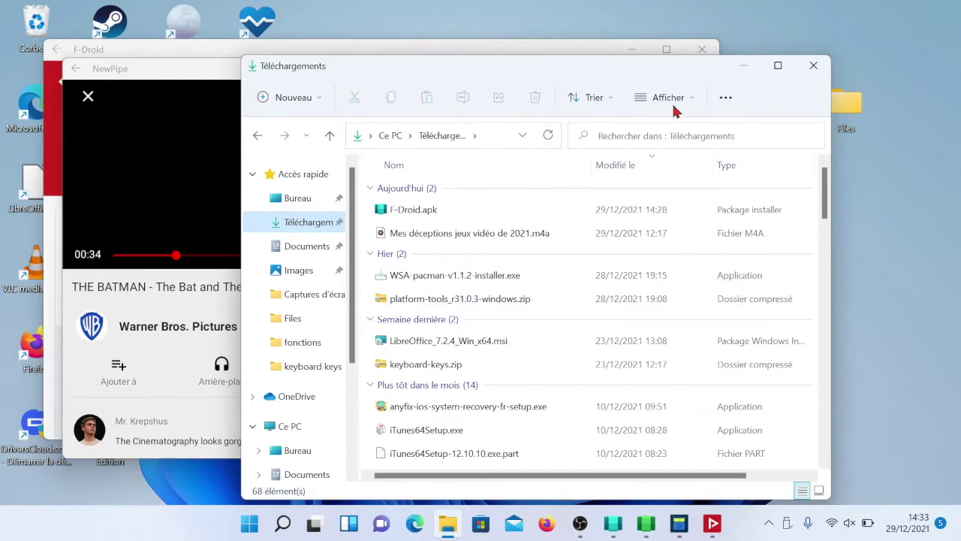
pyautogui.click(743, 73)
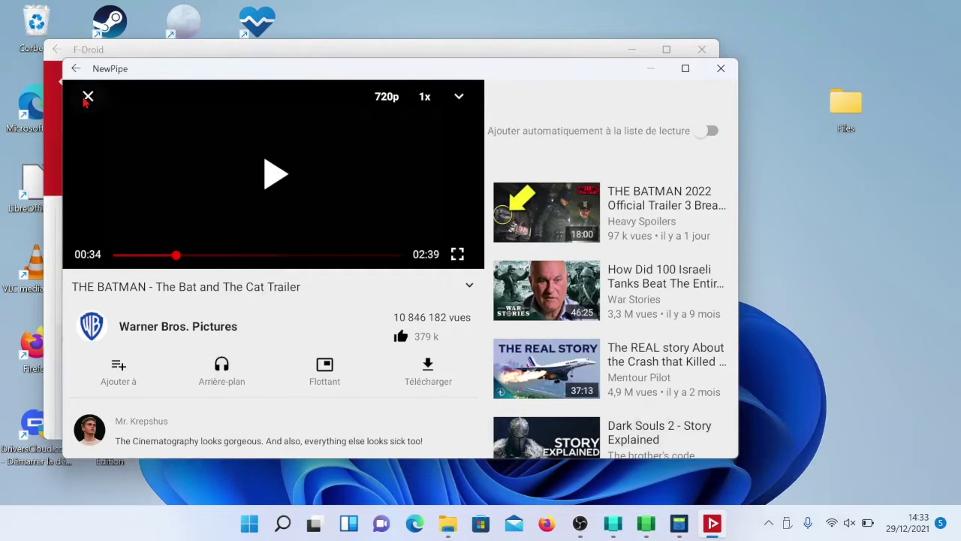
# Close the video and share "THE BATMAN - The Bat and The Cat Trailer.m4a" from NewPipe's download list to Windows
pyautogui.click(87, 98)
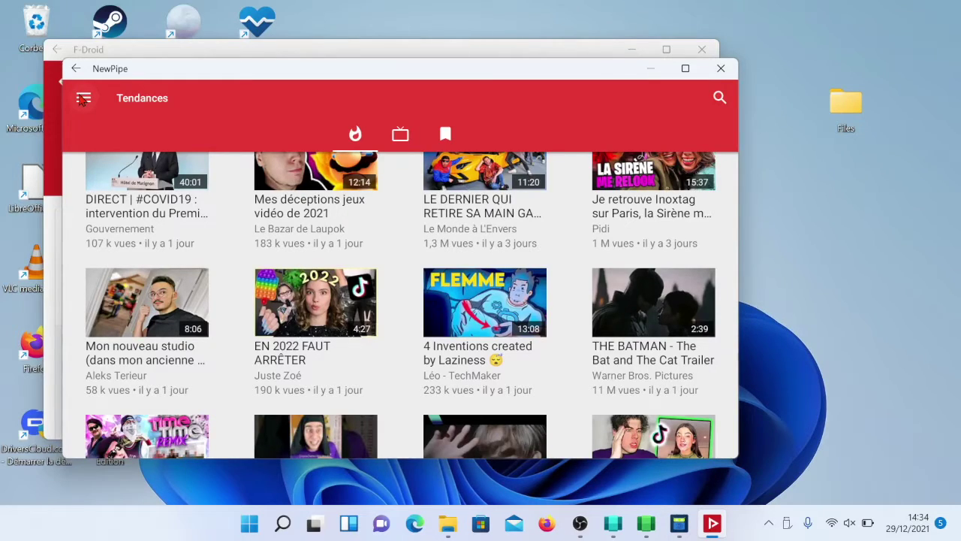
pyautogui.click(82, 98)
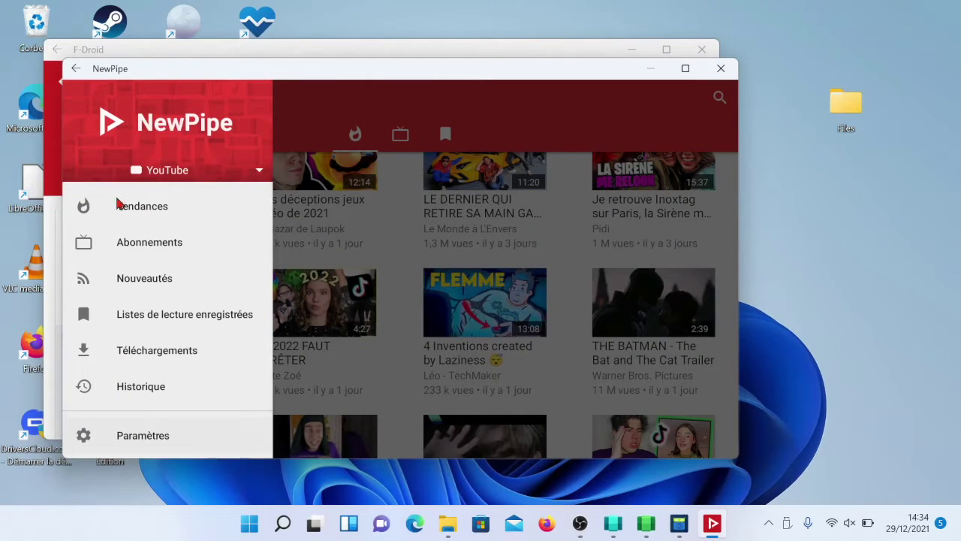
pyautogui.click(122, 346)
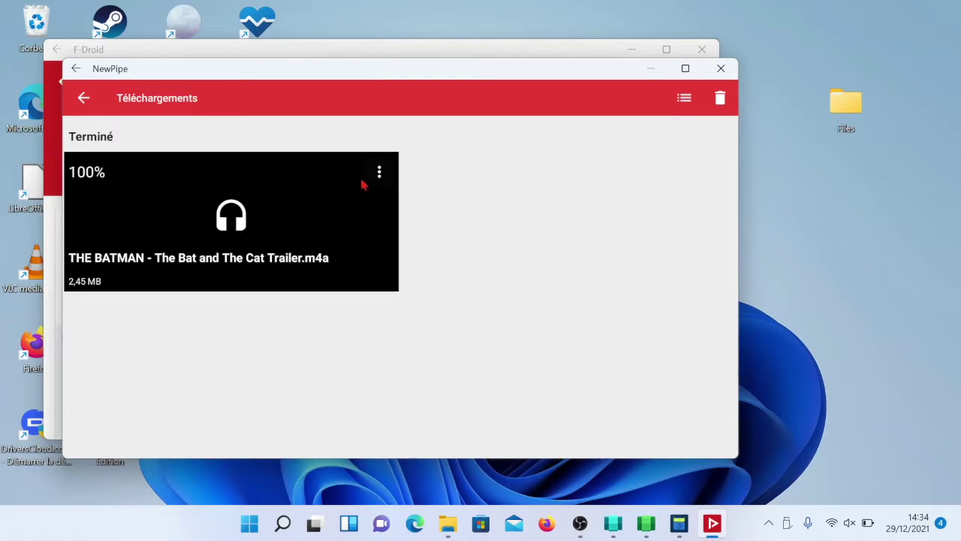
pyautogui.click(379, 173)
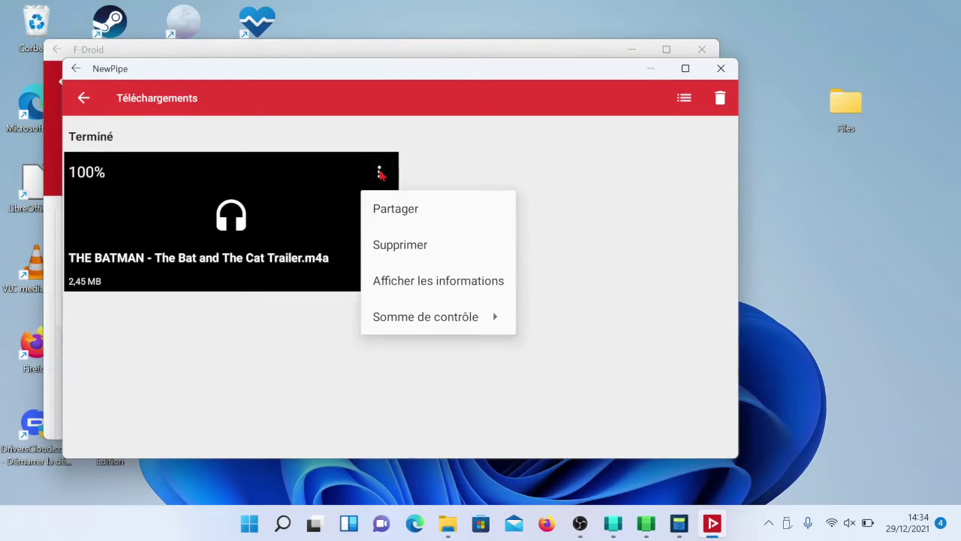
pyautogui.click(387, 209)
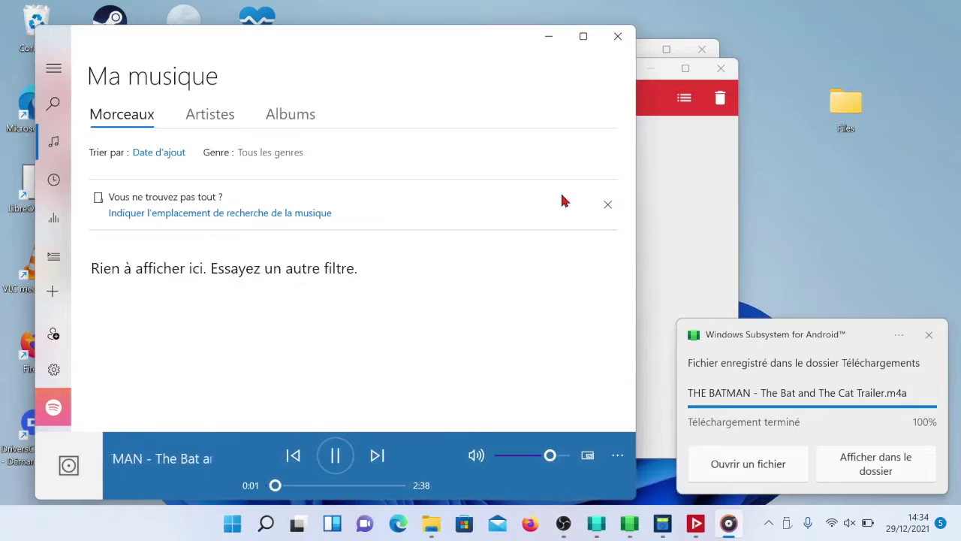
# Close the music player, try to reopen the THE BATMAN audio from NewPipe's download list, and close NewPipe
pyautogui.click(614, 41)
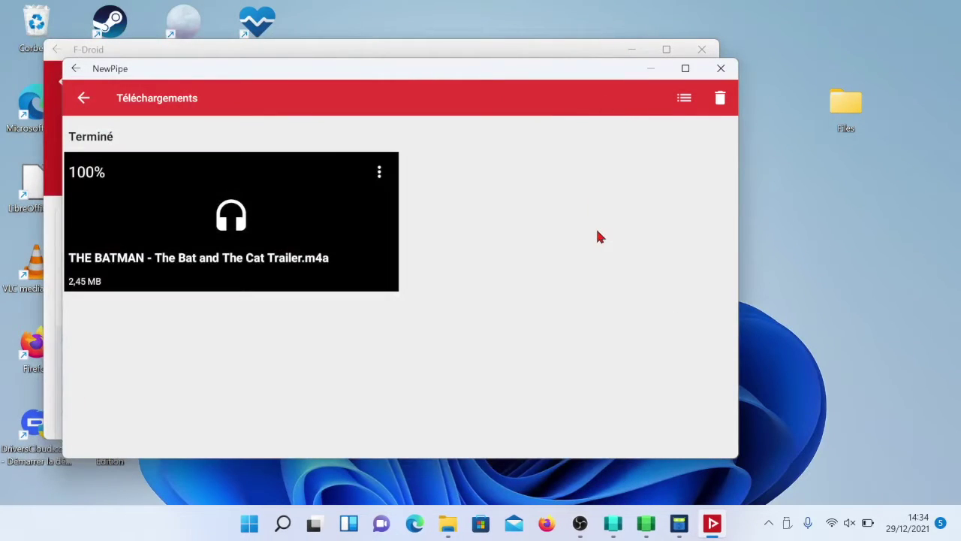
pyautogui.click(154, 198)
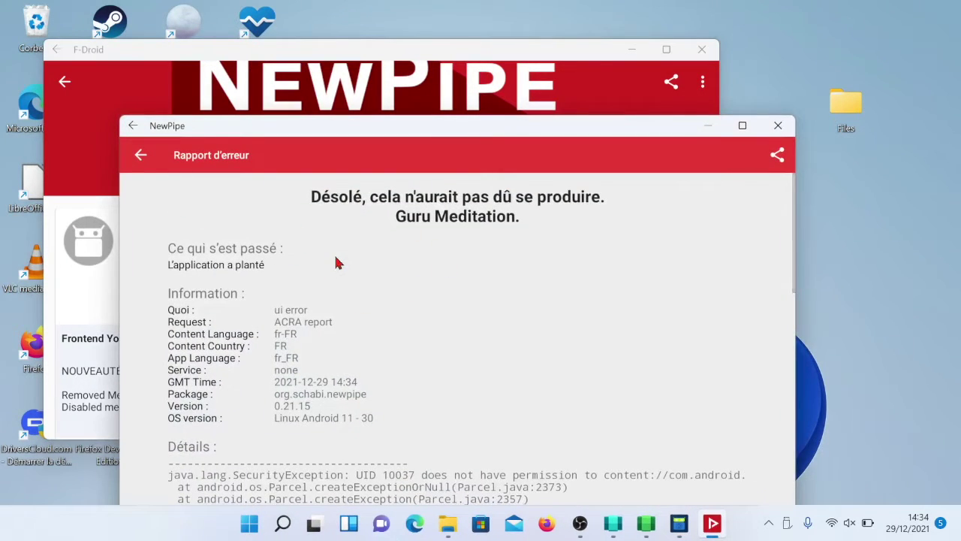
pyautogui.scroll(-1, 546, 329)
pyautogui.scroll(1, 547, 328)
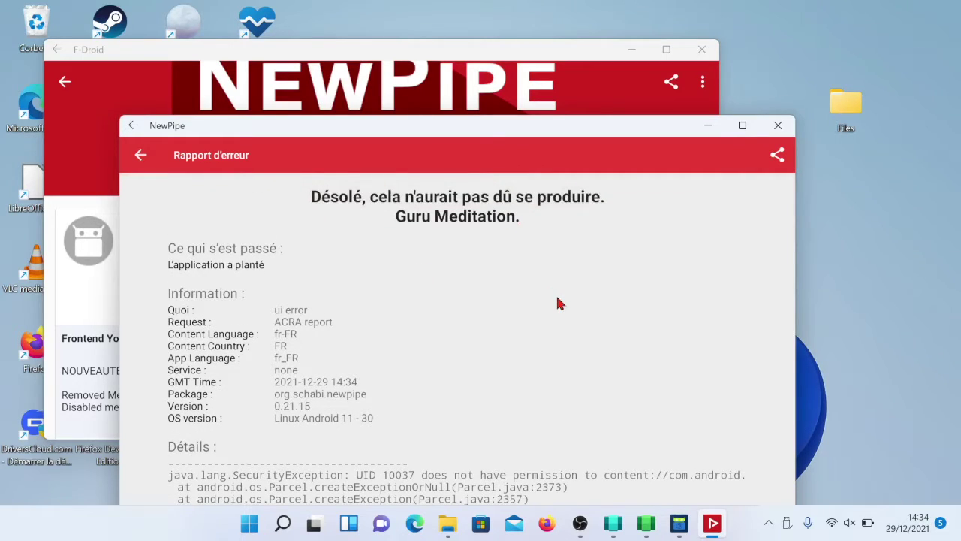
pyautogui.click(779, 127)
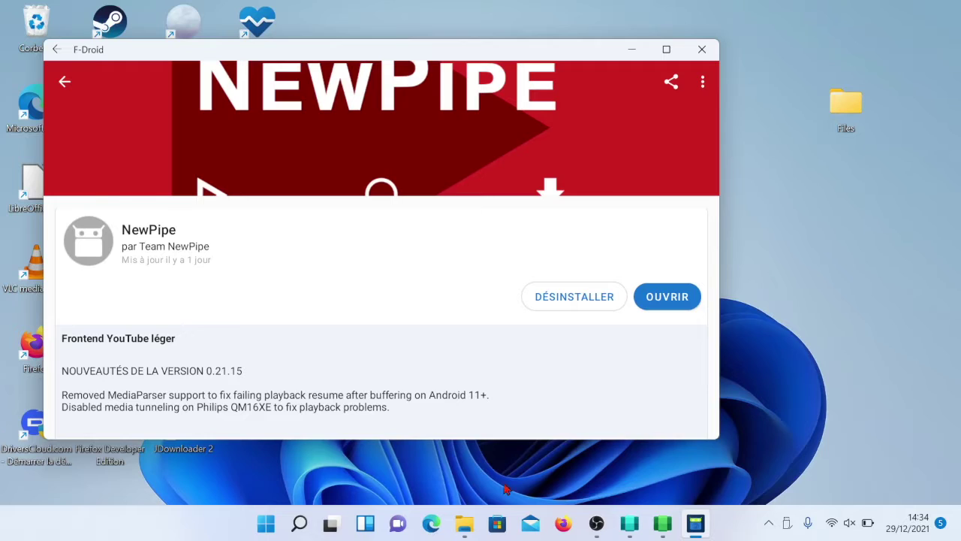
# Check the Windows Téléchargements folder for the transferred THE BATMAN audio, closing both File Explorer and F-Droid
pyautogui.click(464, 523)
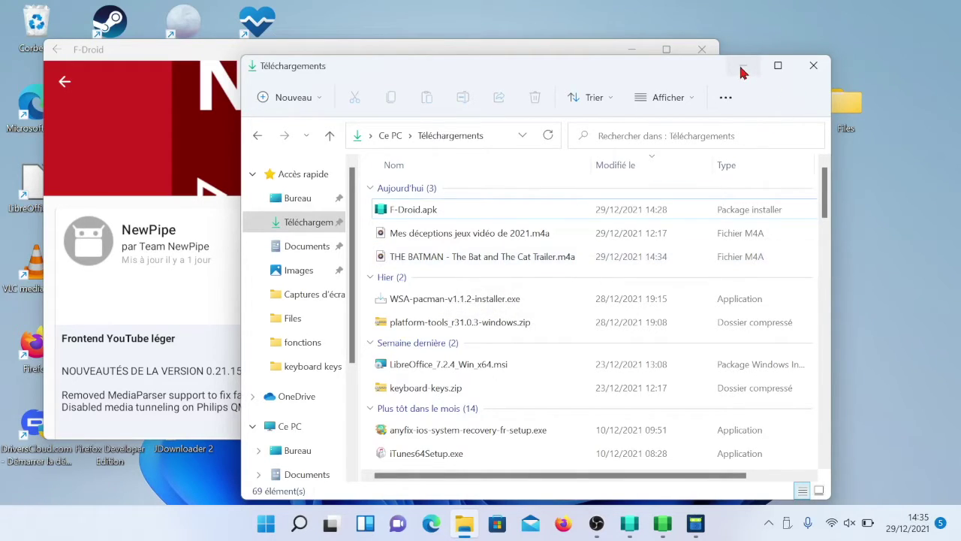
pyautogui.click(811, 66)
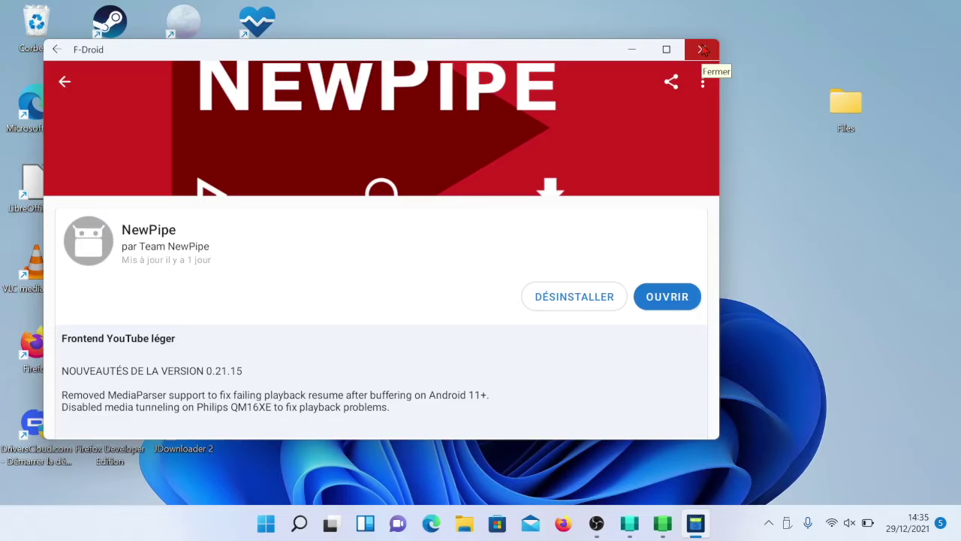
pyautogui.click(703, 49)
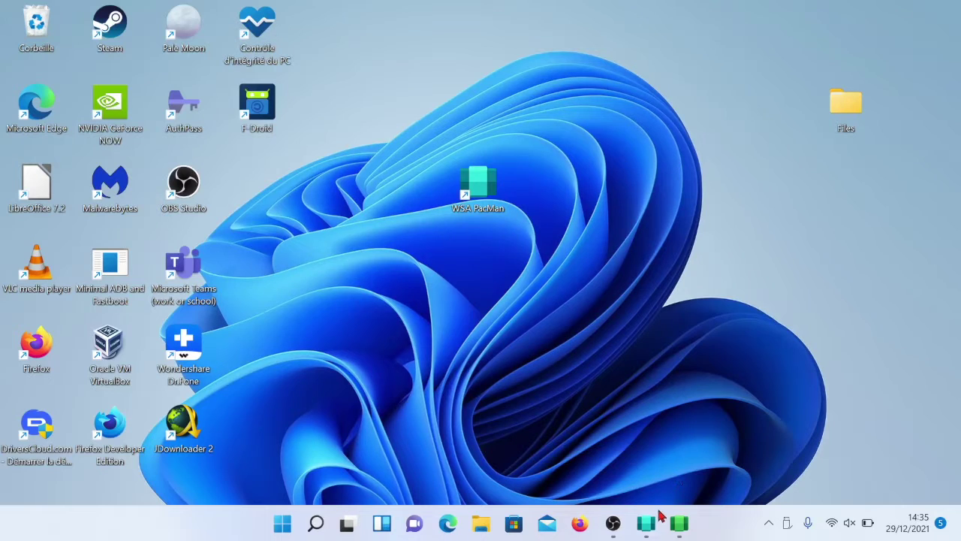
# Open Fichiers from the Windows Subsystem for Android settings and examine the contents of Android's Téléchargements folder
pyautogui.moveTo(653, 527)
pyautogui.moveTo(683, 530)
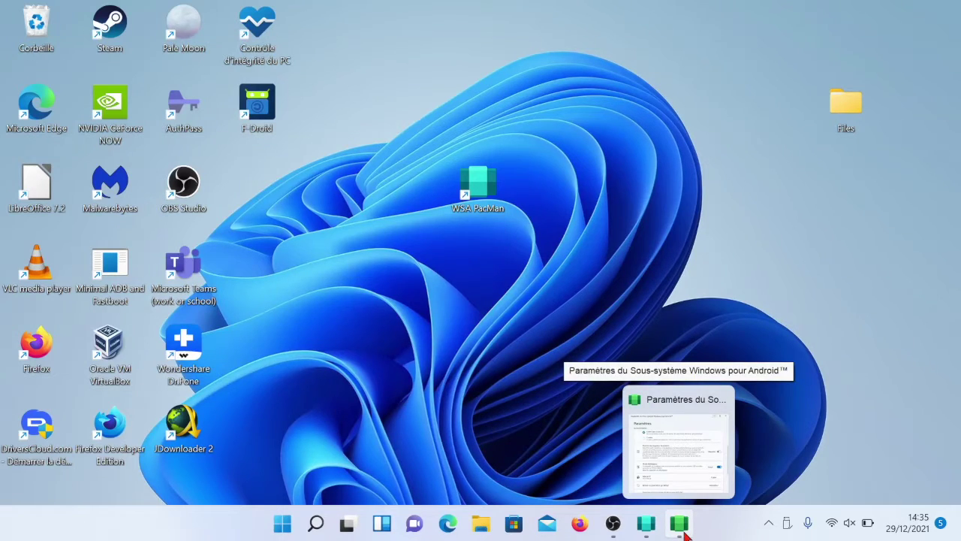
pyautogui.click(683, 530)
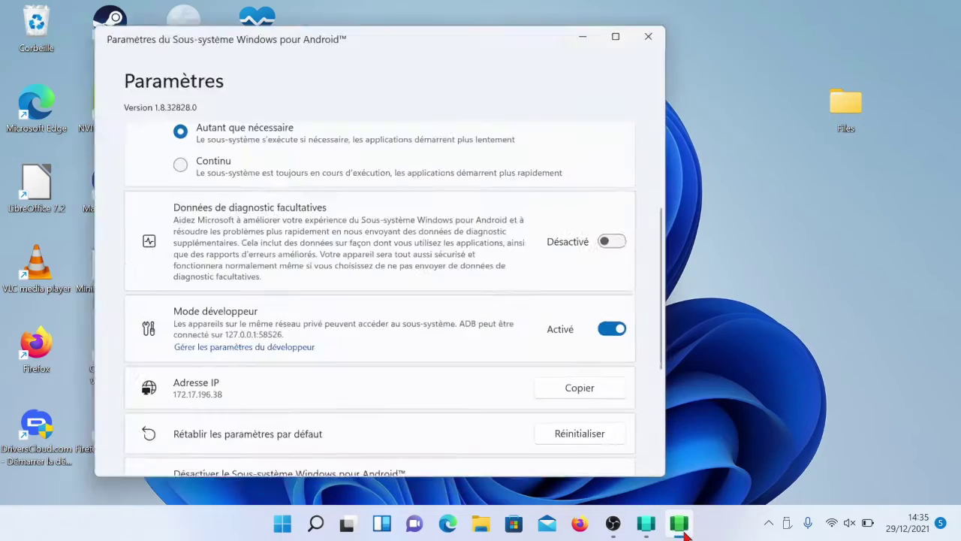
pyautogui.scroll(2, 488, 223)
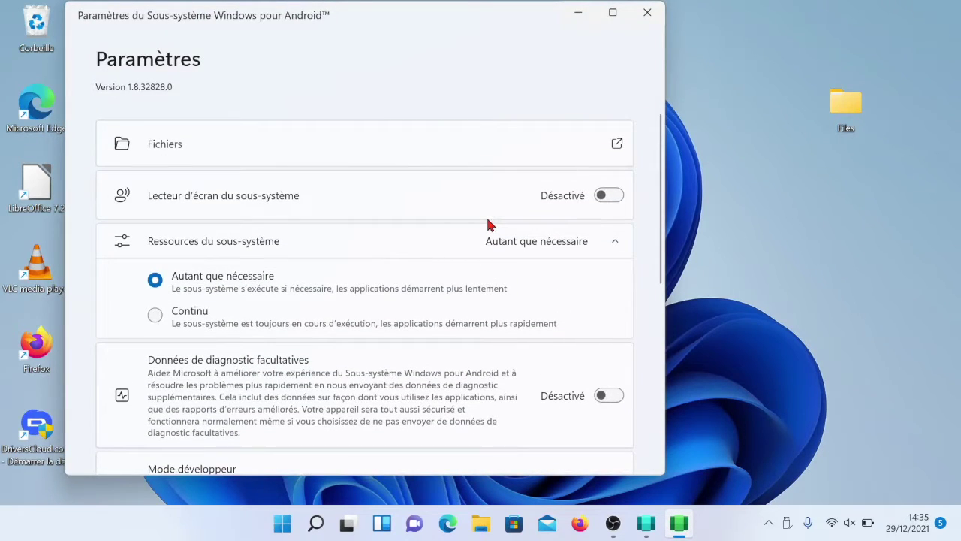
pyautogui.click(616, 147)
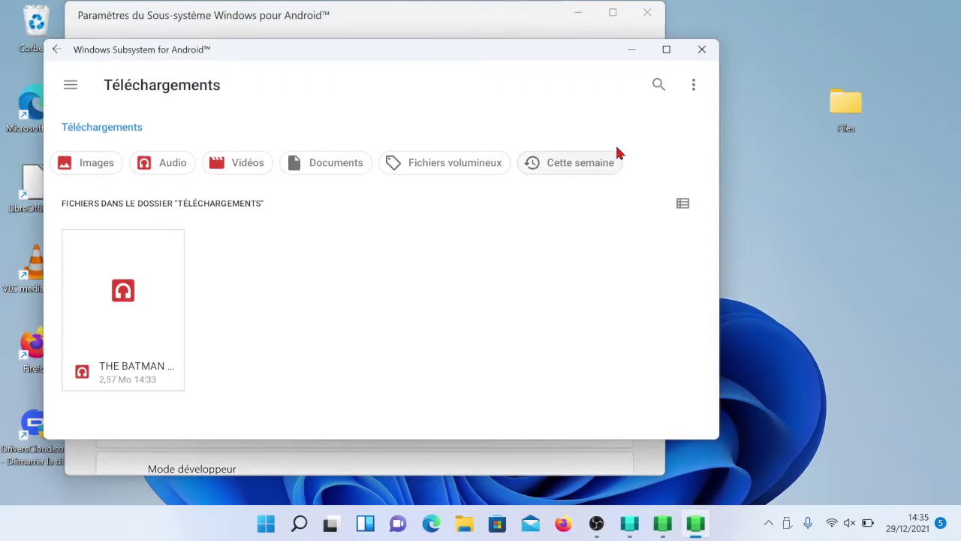
pyautogui.scroll(-2, 259, 363)
pyautogui.scroll(2, 259, 363)
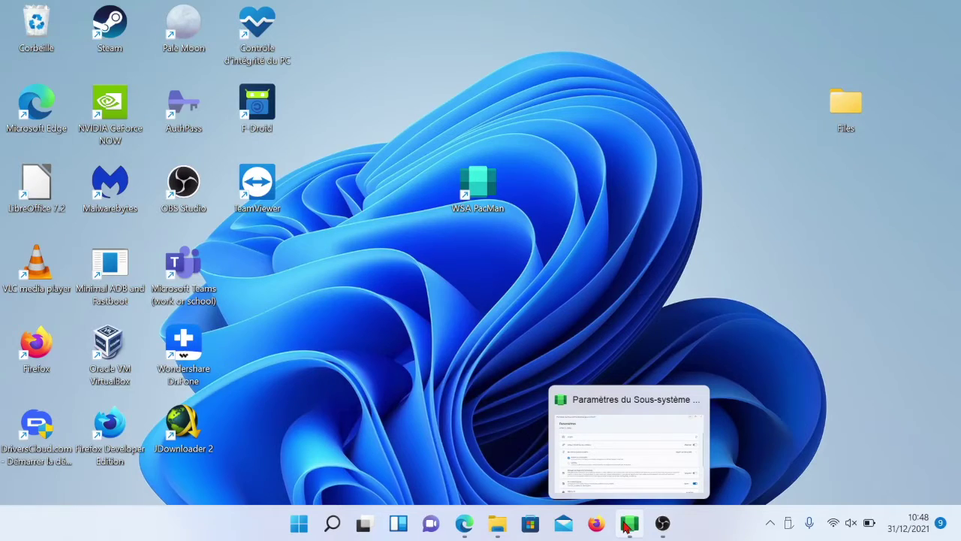
# Bring up the subsystem settings again and open Fichiers to browse the two THE BATMAN audio files
pyautogui.click(627, 524)
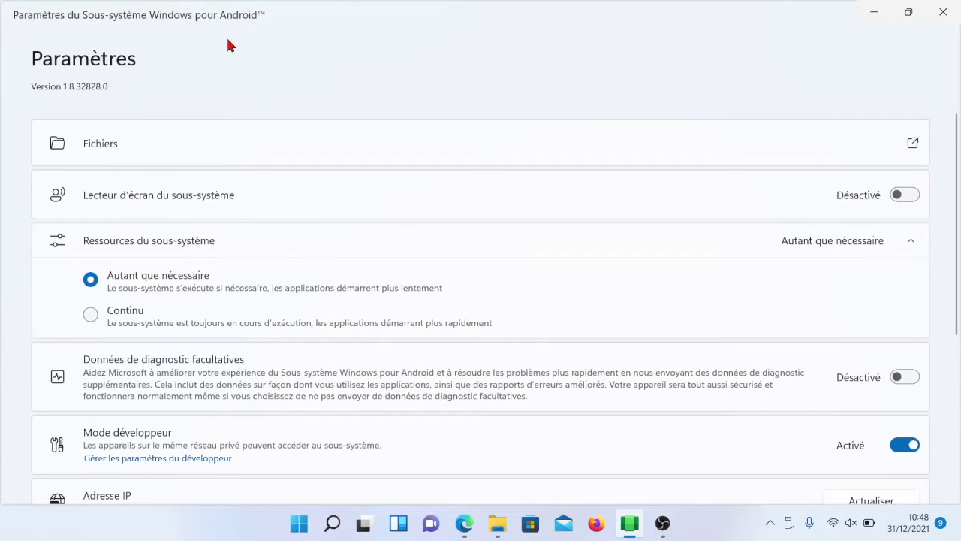
pyautogui.click(913, 144)
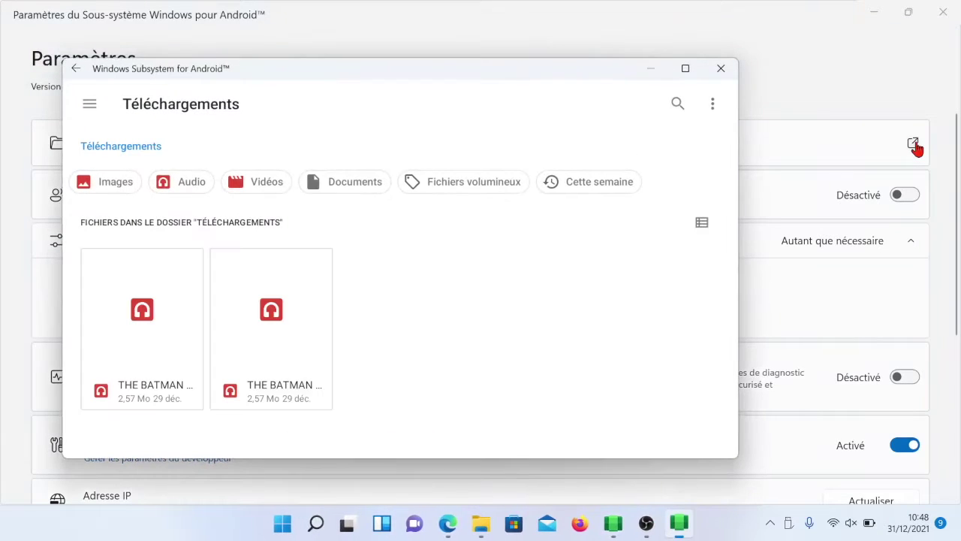
pyautogui.scroll(-1, 484, 336)
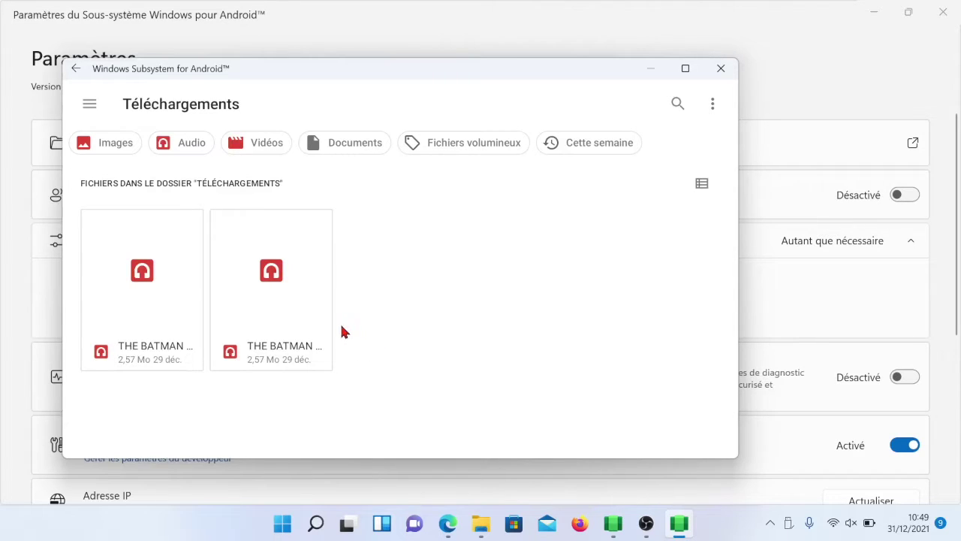
pyautogui.click(273, 262)
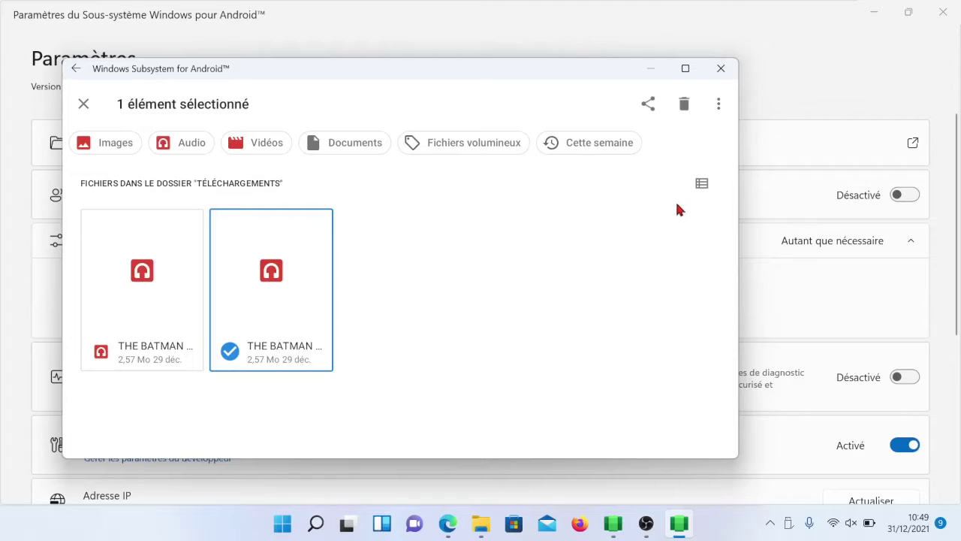
pyautogui.click(719, 105)
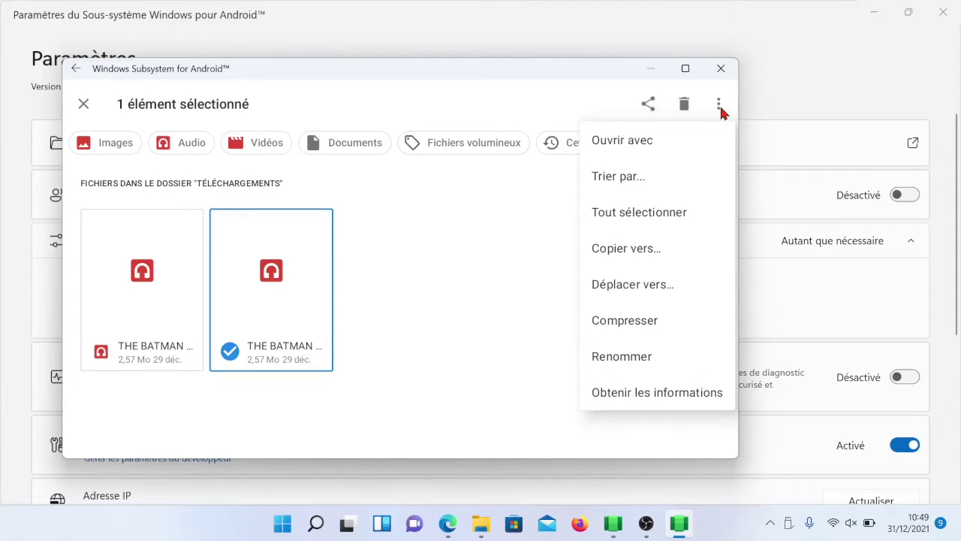
pyautogui.click(650, 251)
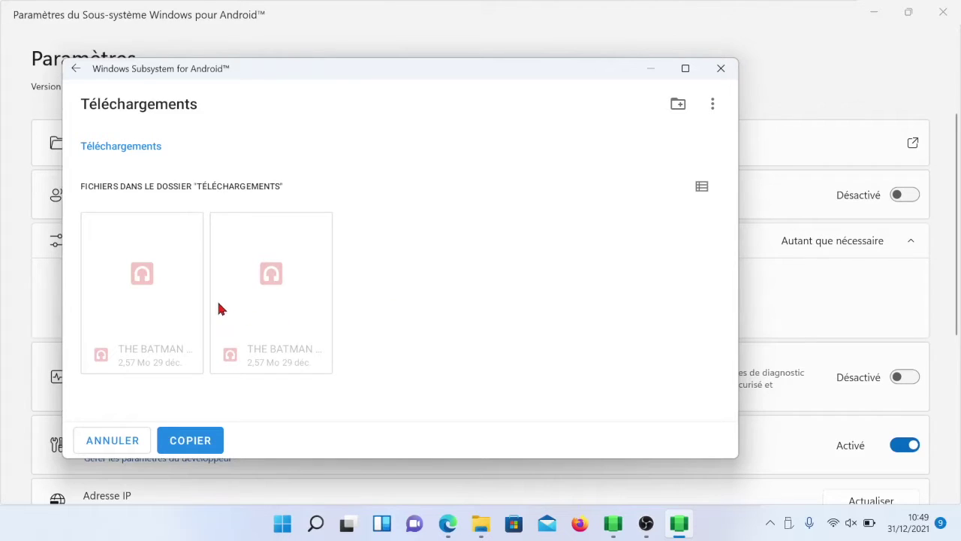
pyautogui.click(100, 440)
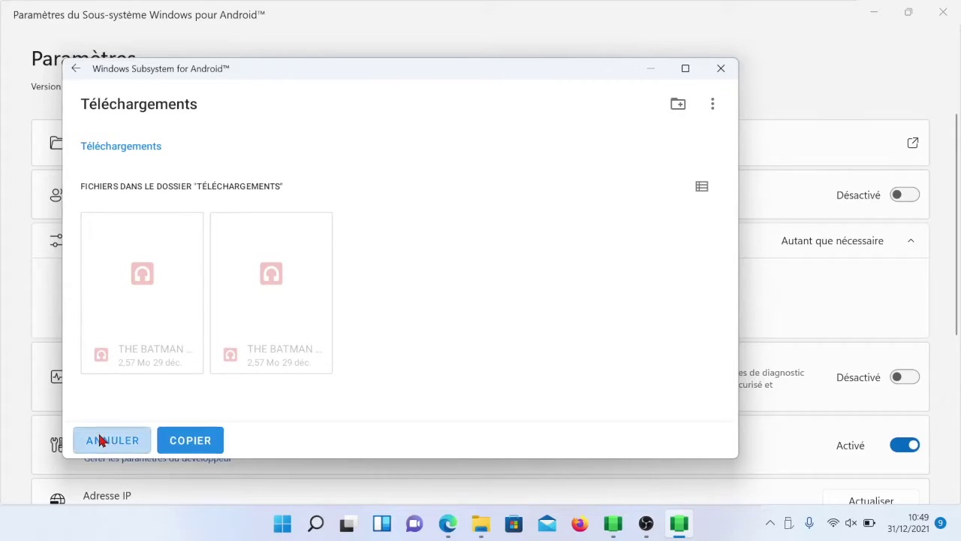
# Open the second THE BATMAN audio file to export it to Windows and show the exported copy in its folder
pyautogui.click(269, 317)
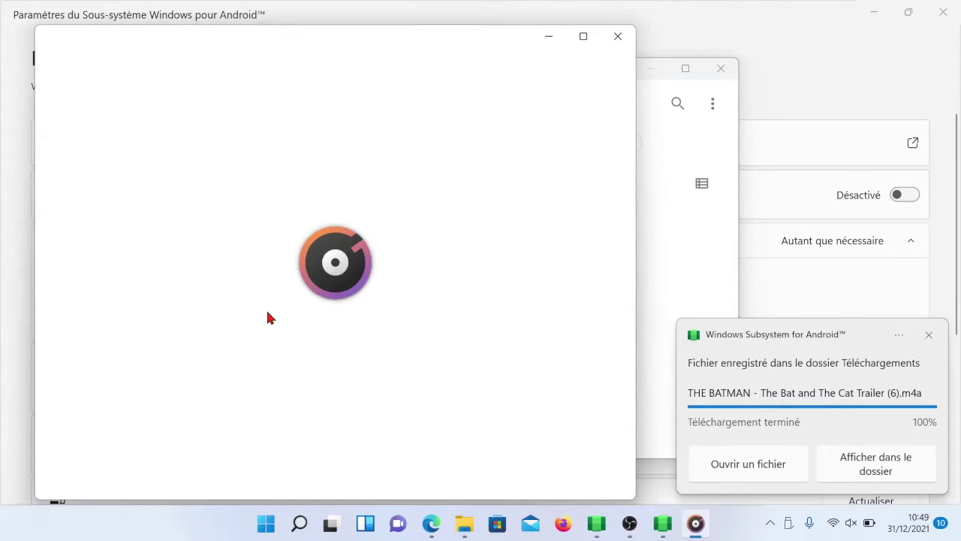
pyautogui.click(872, 469)
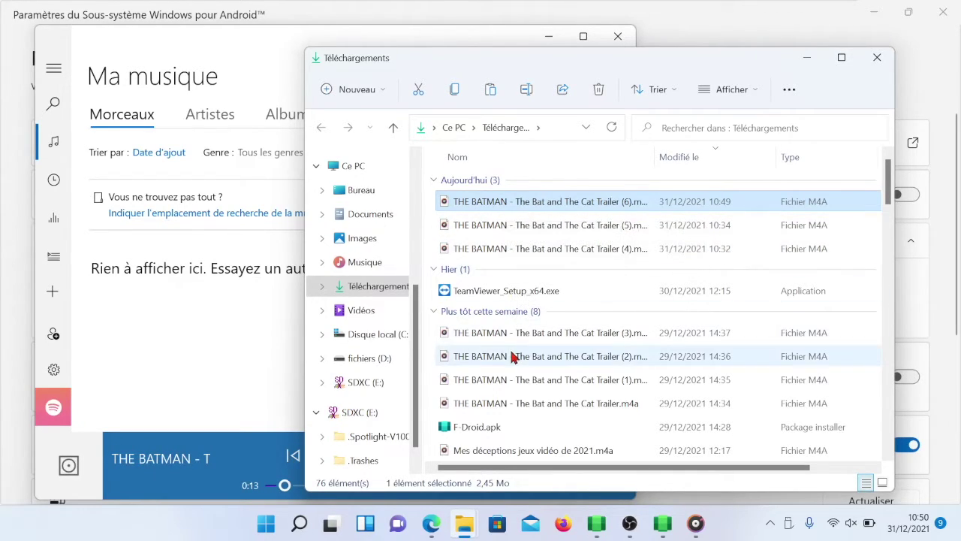
# Copy "THE BATMAN - The Bat and The Cat Trailer (6).m4a" from Téléchargements to the SDXC (E:) card and eject the card
pyautogui.rightClick(503, 208)
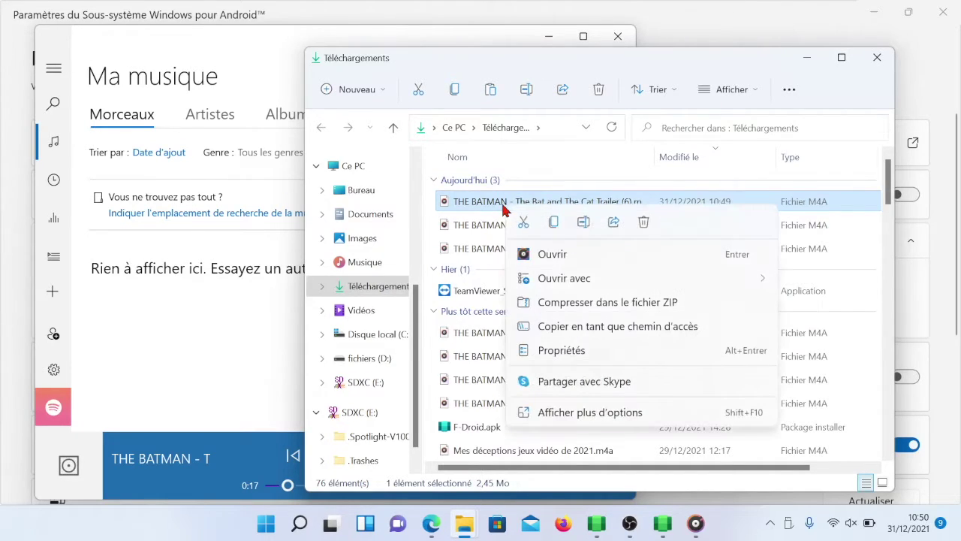
pyautogui.click(554, 222)
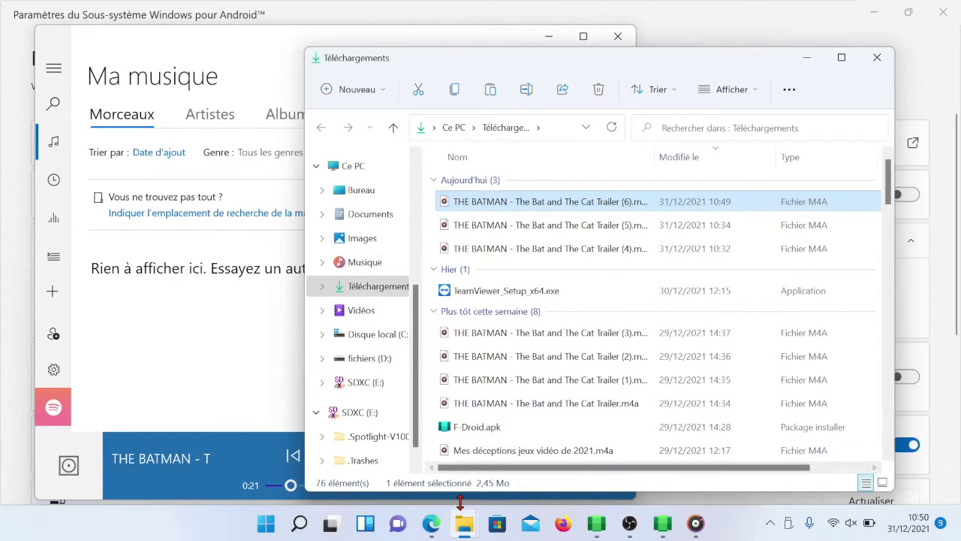
pyautogui.moveTo(464, 530)
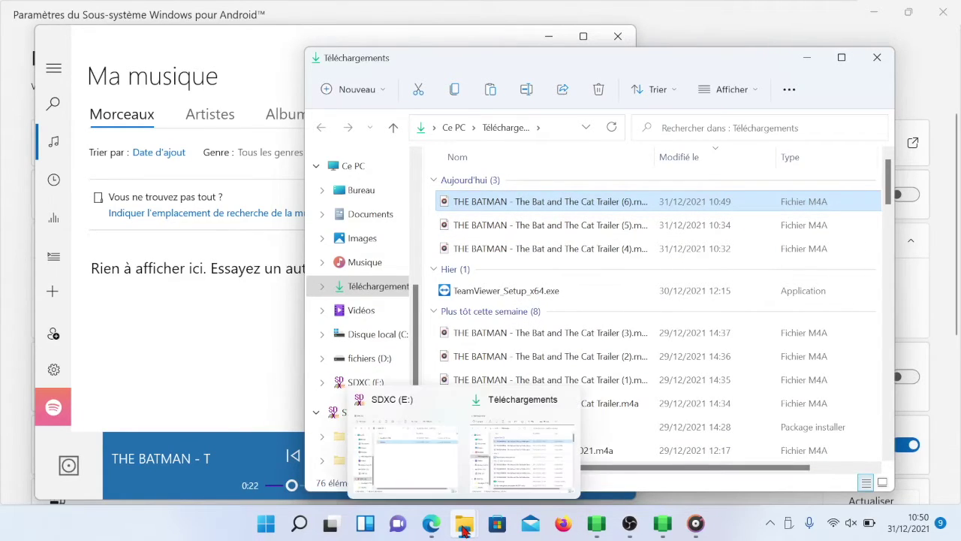
pyautogui.click(430, 483)
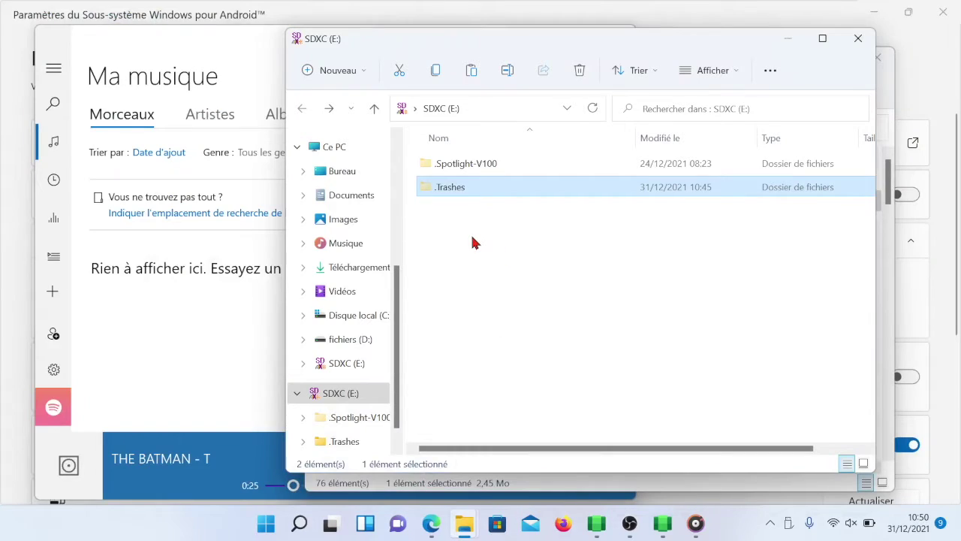
pyautogui.rightClick(473, 241)
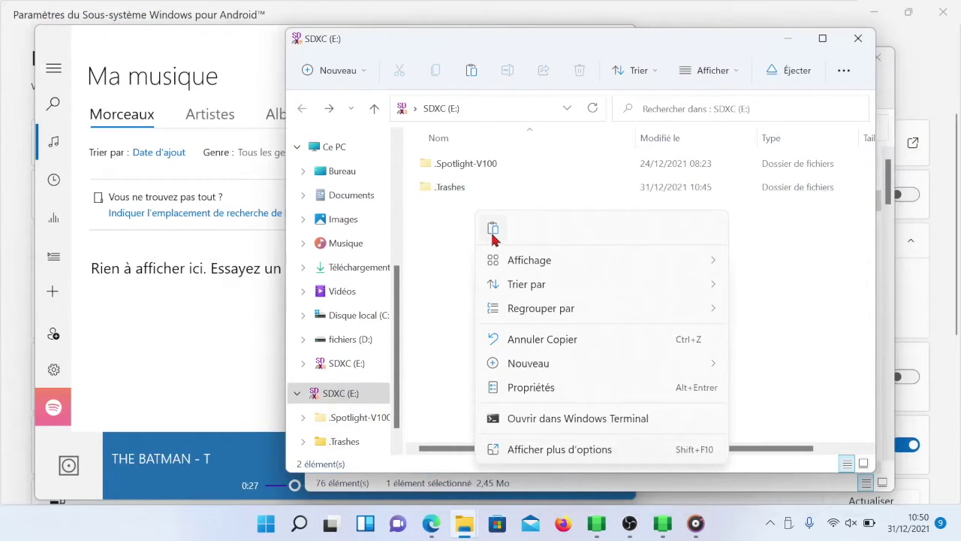
pyautogui.click(492, 229)
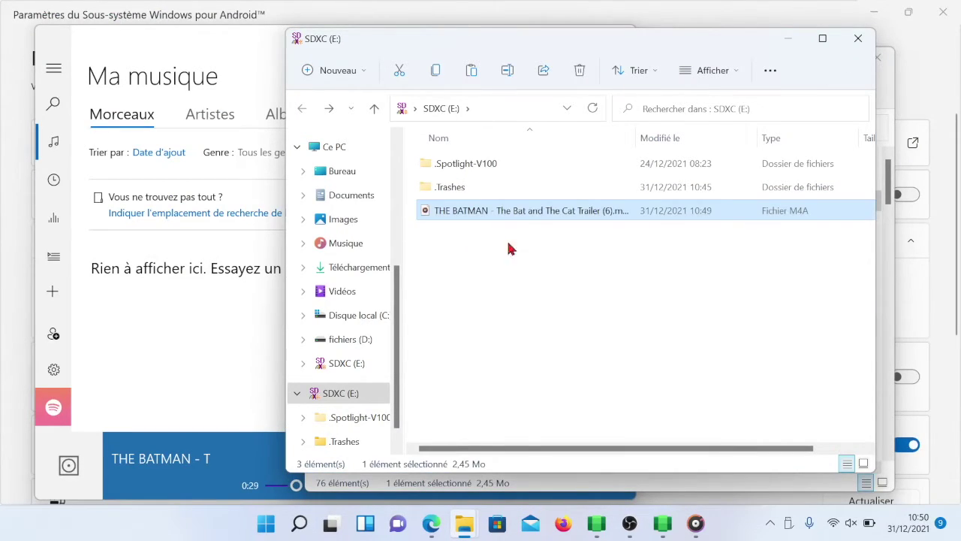
pyautogui.click(537, 273)
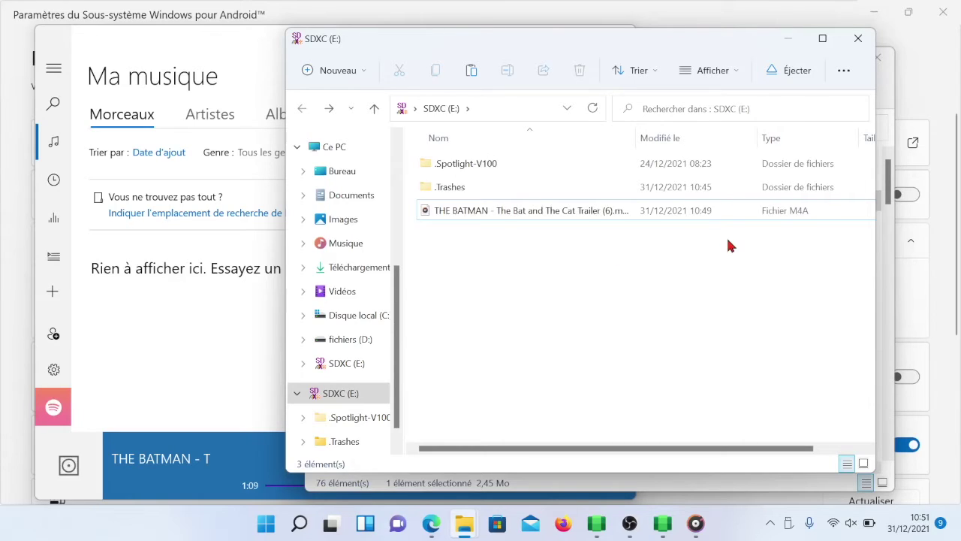
pyautogui.click(789, 74)
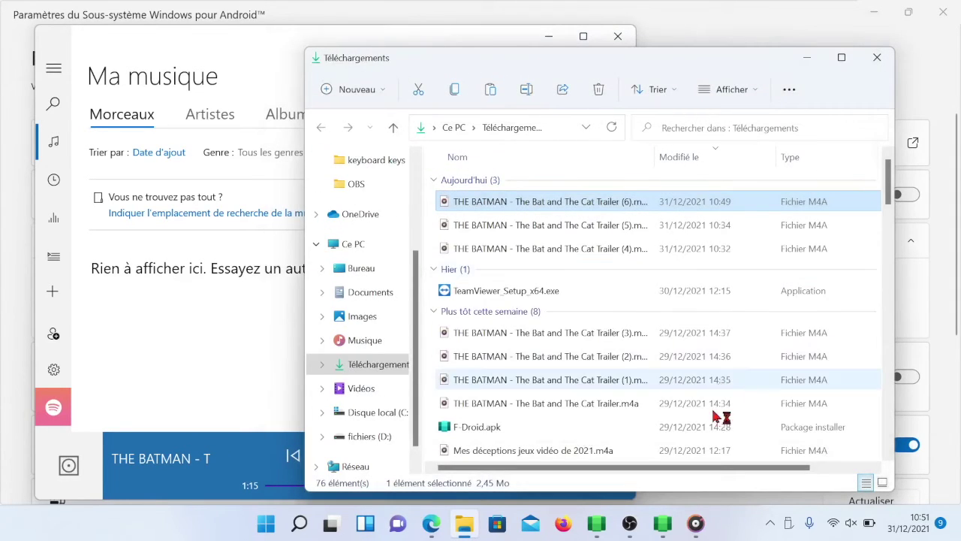
# Bring back the Android files window, then switch to Microsoft Edge and read the start of the "Android sous Windows 11" article
pyautogui.moveTo(665, 524)
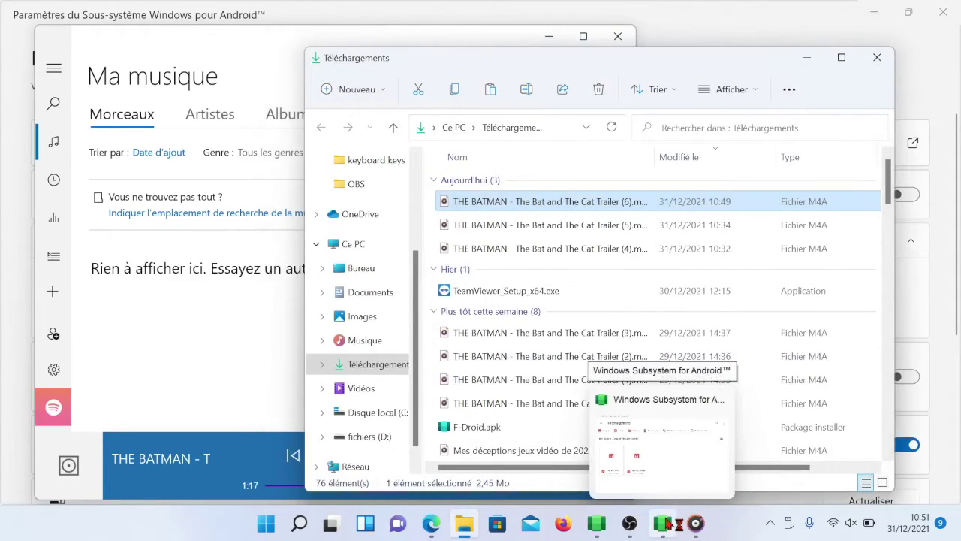
pyautogui.click(667, 523)
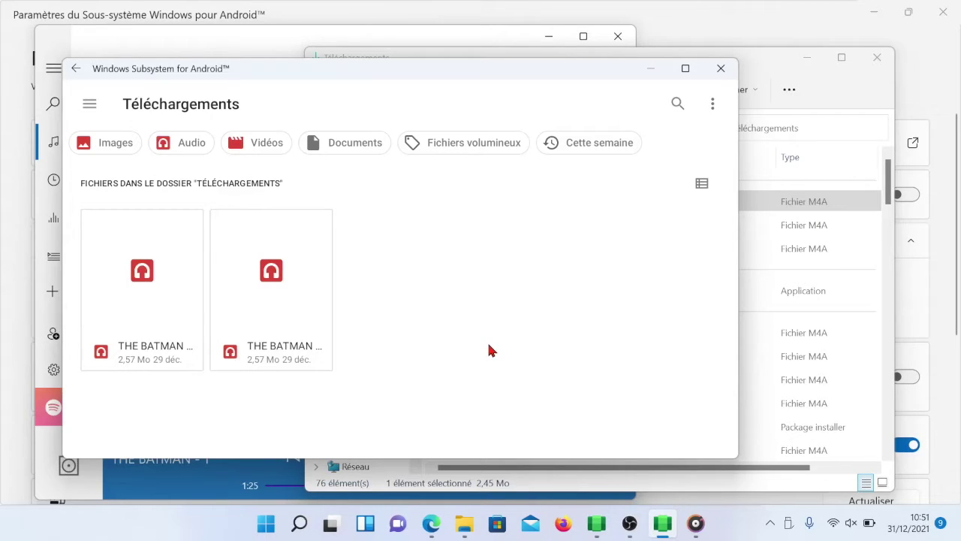
pyautogui.moveTo(430, 528)
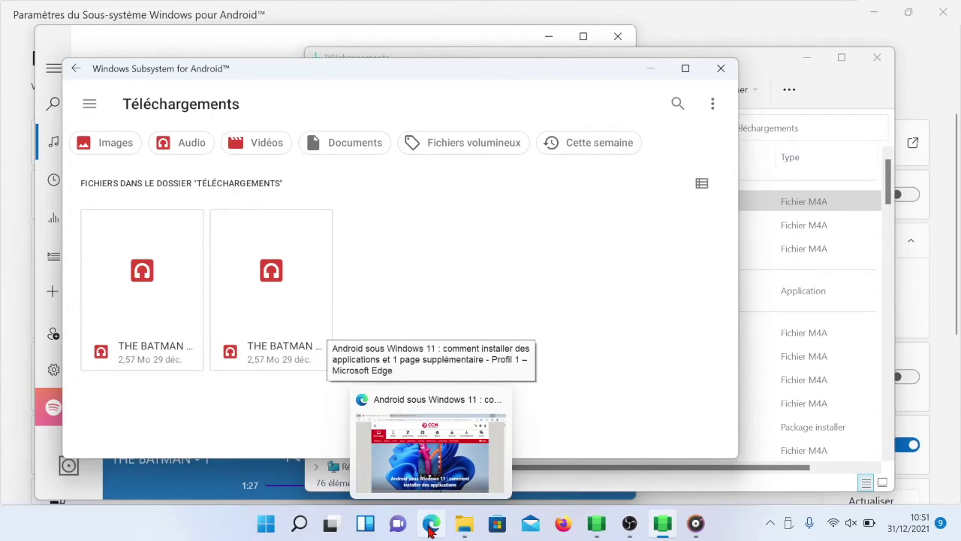
pyautogui.click(430, 528)
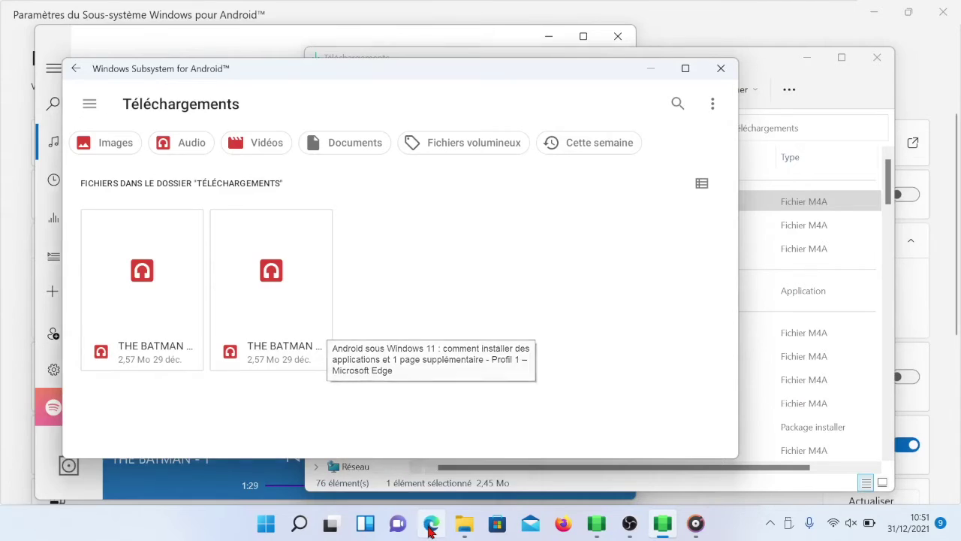
pyautogui.scroll(-6, 402, 315)
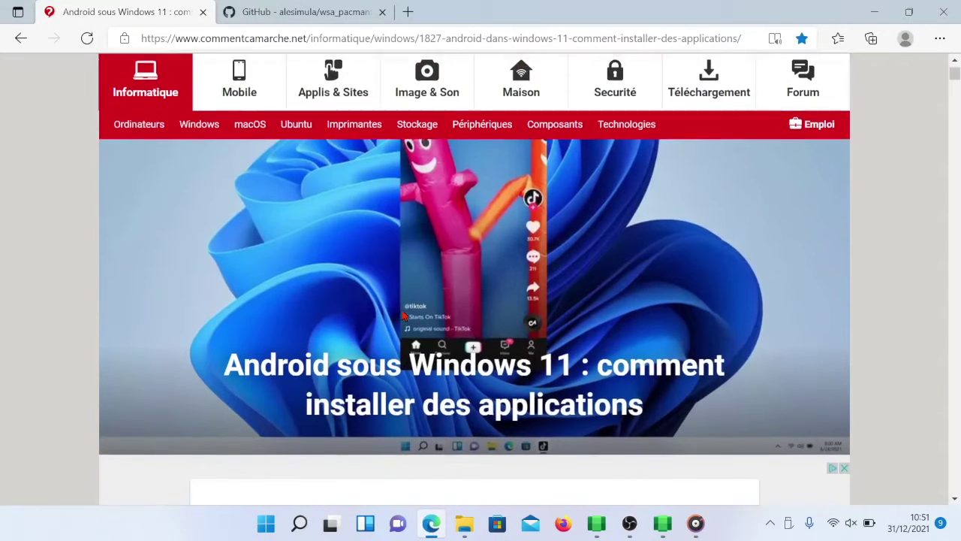
pyautogui.scroll(-1, 402, 316)
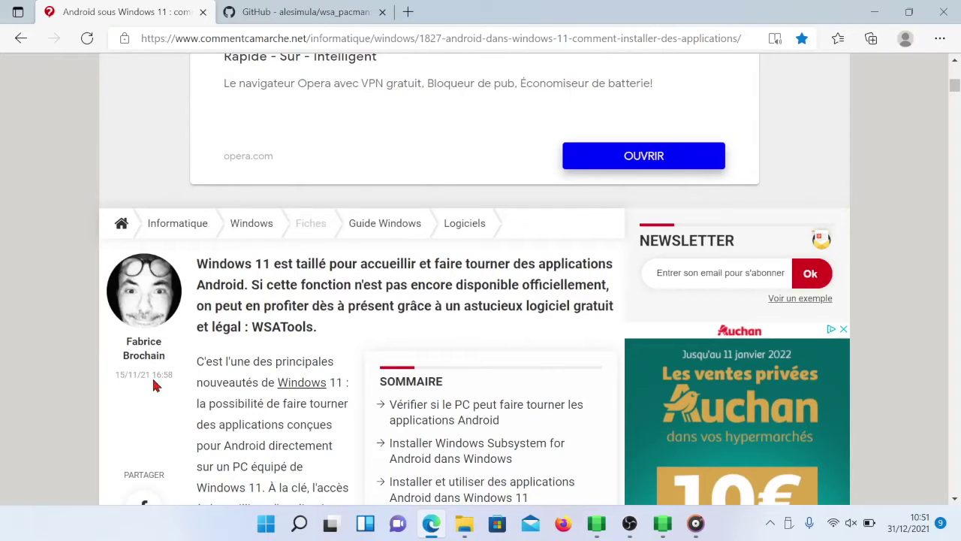
# Read the "Android sous Windows 11" article from its introduction through the installation instructions to the final Start menu illustration
pyautogui.scroll(2, 313, 339)
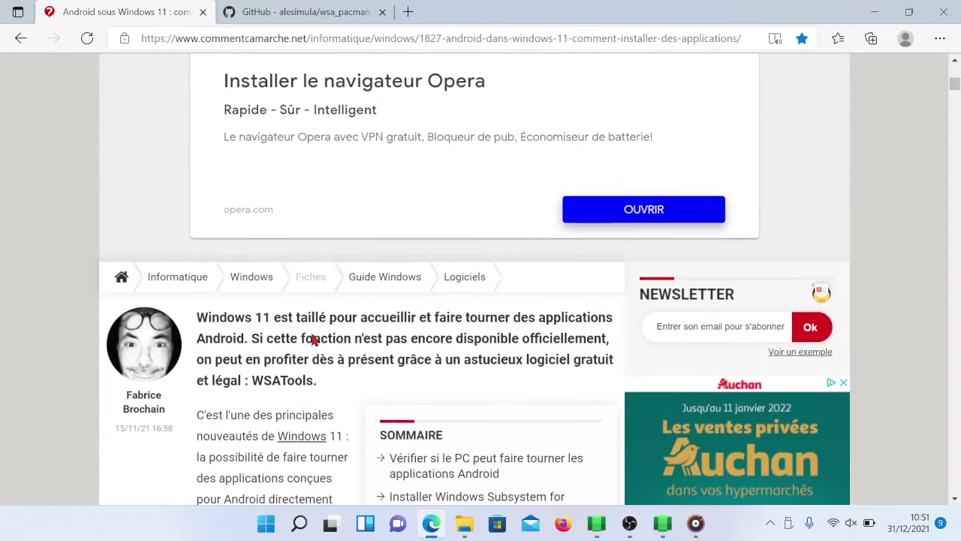
pyautogui.scroll(-3, 314, 340)
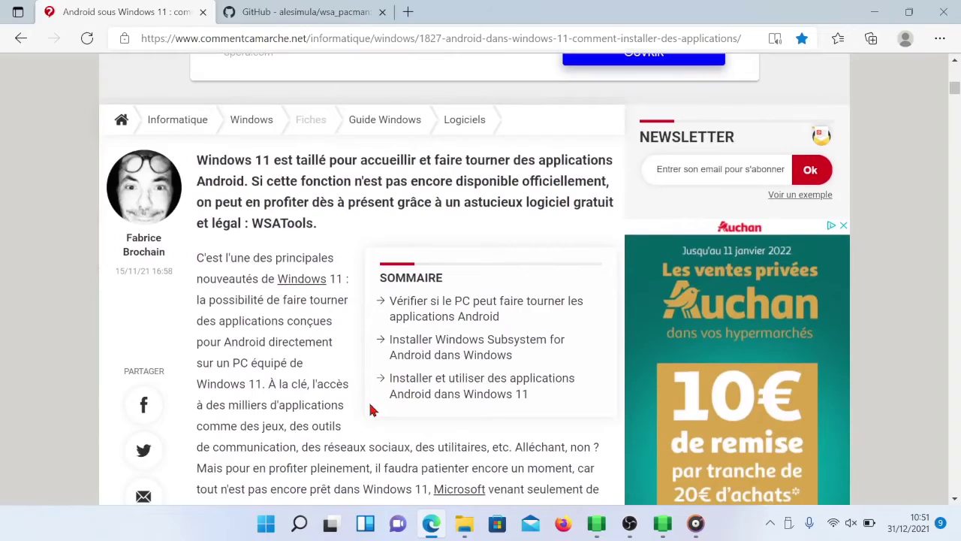
pyautogui.scroll(-10, 370, 410)
pyautogui.scroll(-12, 370, 409)
pyautogui.scroll(-12, 370, 409)
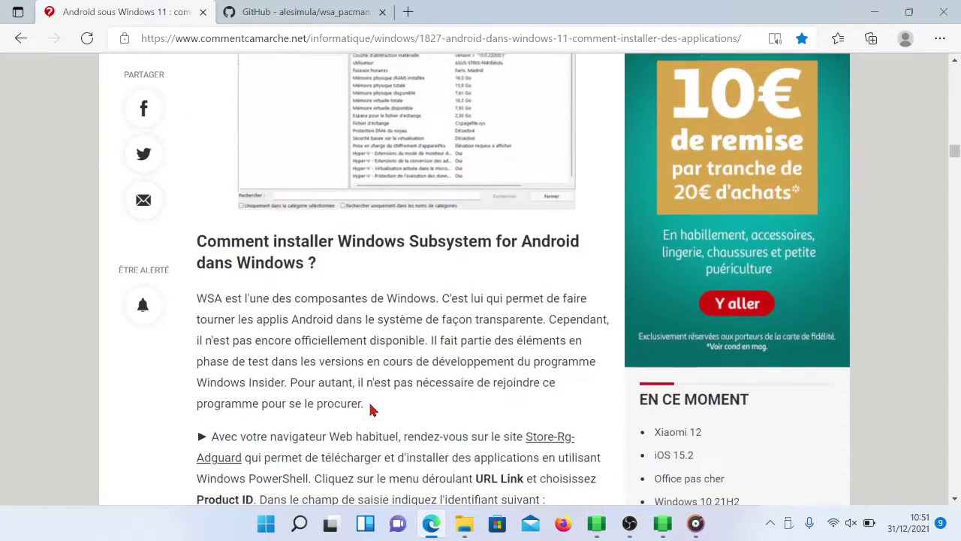
pyautogui.scroll(-12, 370, 409)
pyautogui.scroll(-12, 370, 409)
pyautogui.scroll(-12, 370, 409)
pyautogui.scroll(-6, 370, 409)
pyautogui.scroll(-15, 370, 409)
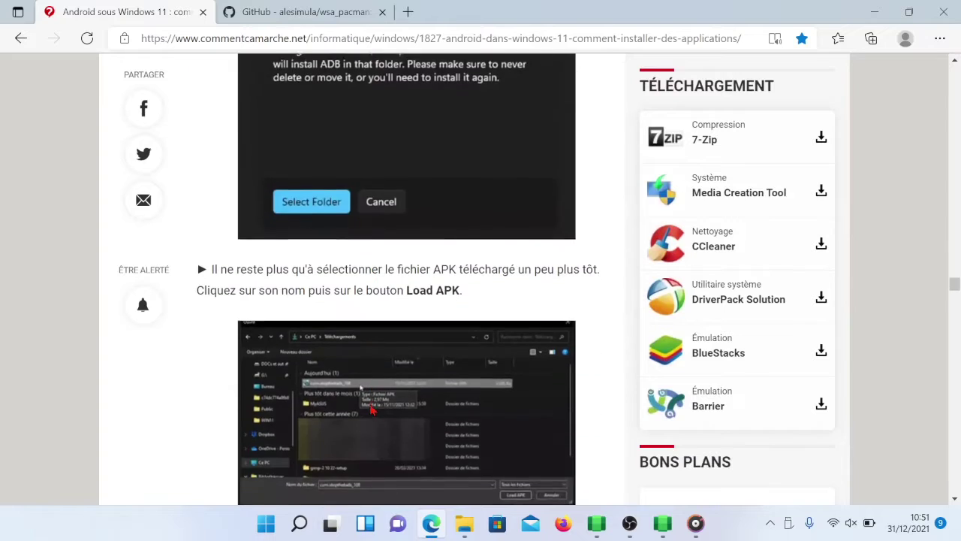
pyautogui.scroll(-4, 373, 410)
pyautogui.scroll(-7, 370, 409)
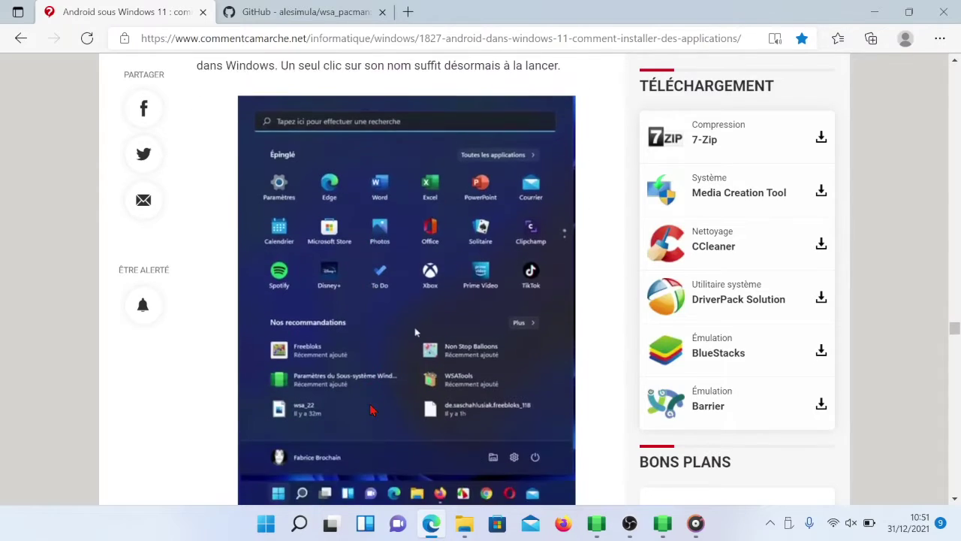
pyautogui.scroll(-1, 370, 409)
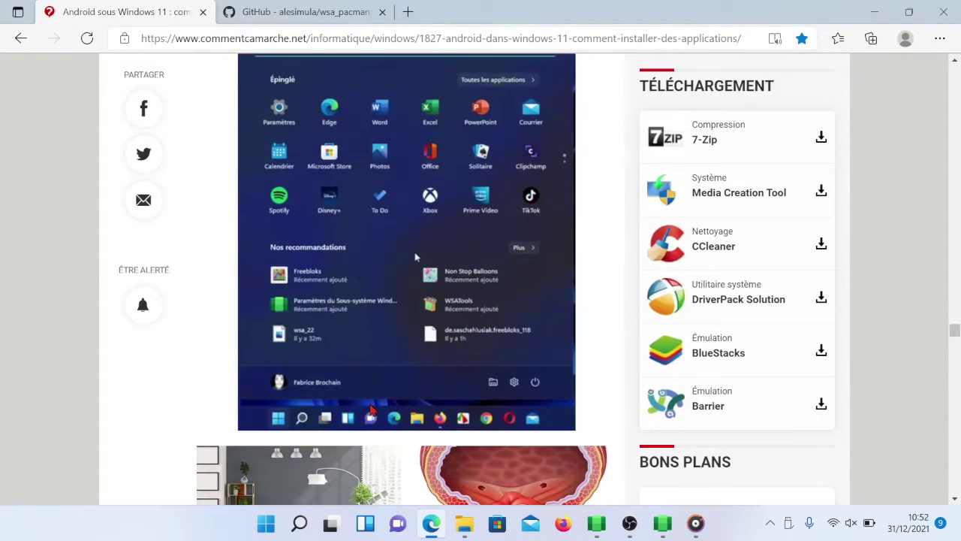
# Review the article's WSATools instructions in reverse, back to the section "Comment installer et utiliser des applications Android dans Windows 11 ?"
pyautogui.scroll(1, 370, 410)
pyautogui.scroll(10, 415, 337)
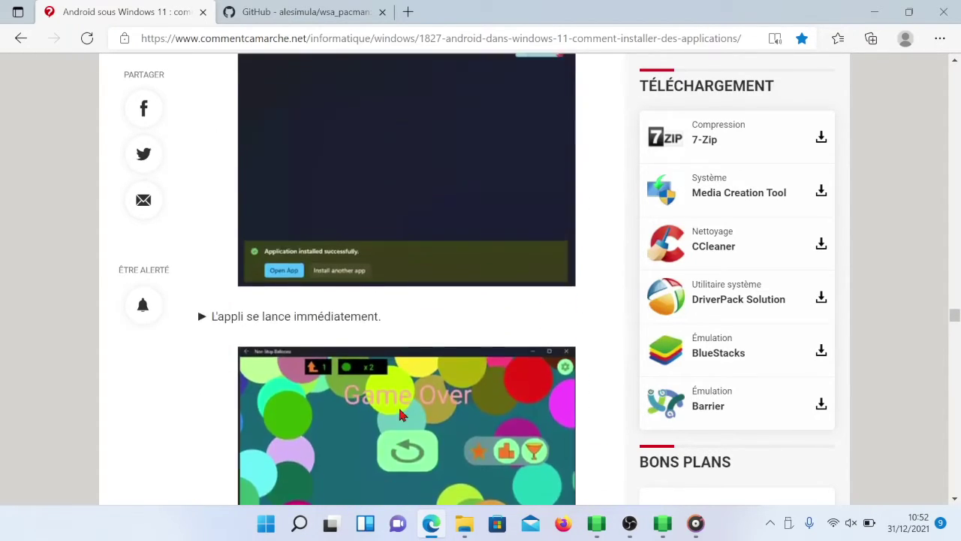
pyautogui.scroll(7, 402, 415)
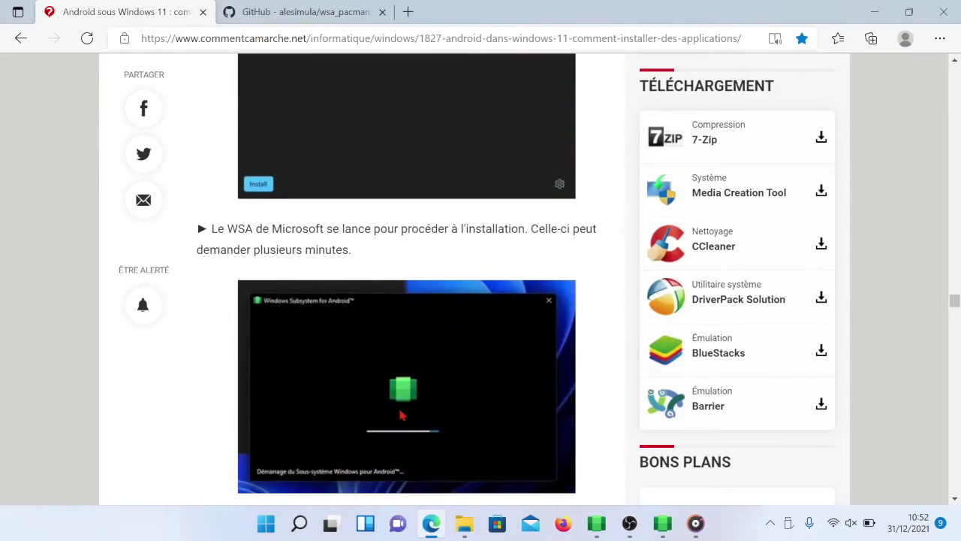
pyautogui.scroll(9, 402, 415)
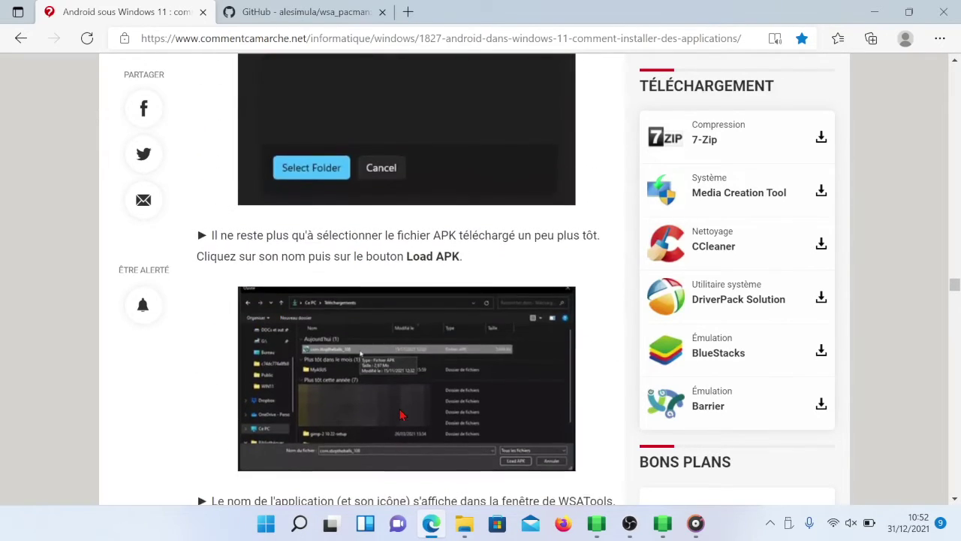
pyautogui.scroll(7, 406, 287)
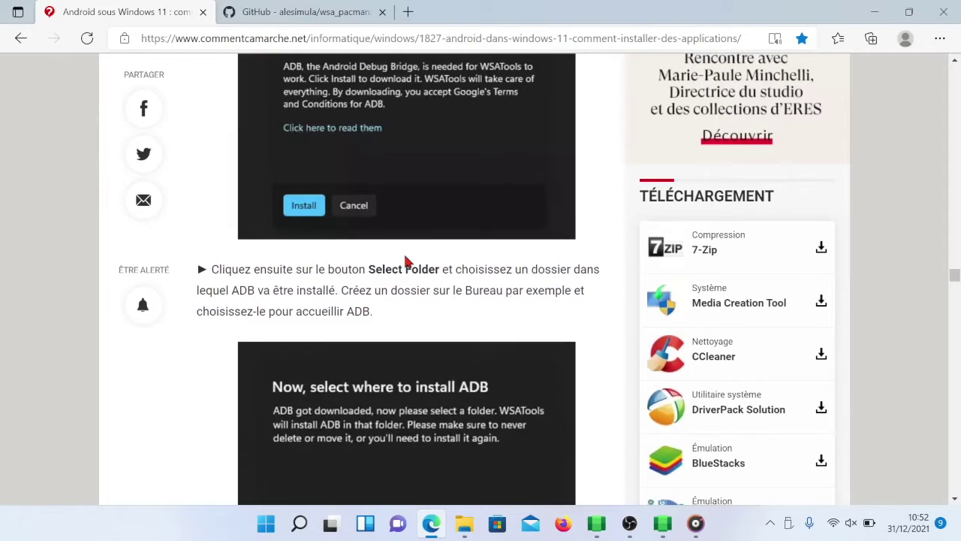
pyautogui.scroll(6, 405, 261)
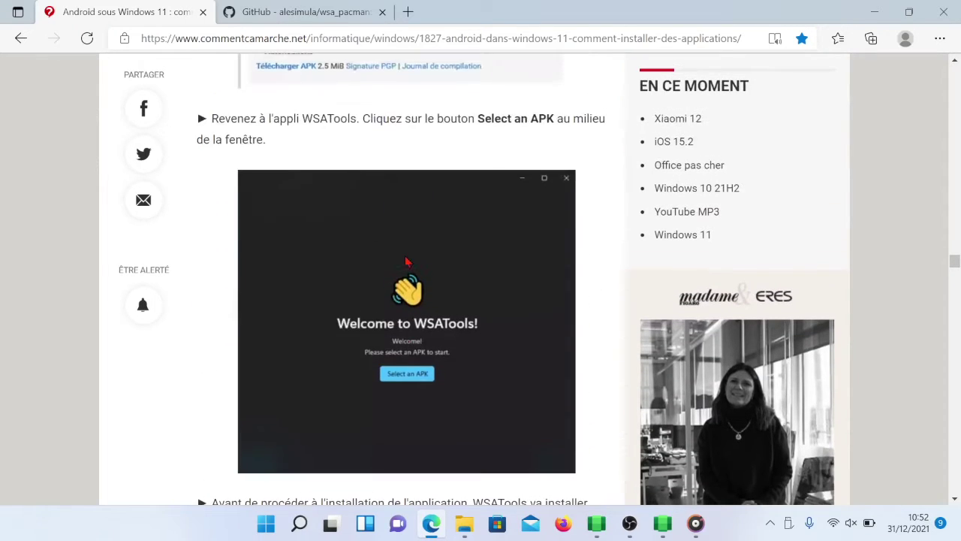
pyautogui.scroll(1, 405, 261)
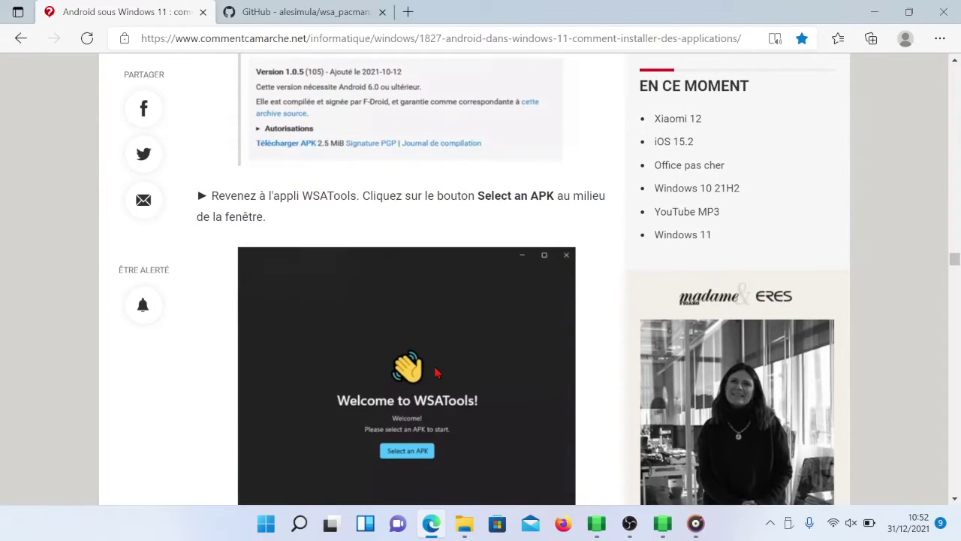
pyautogui.scroll(5, 437, 372)
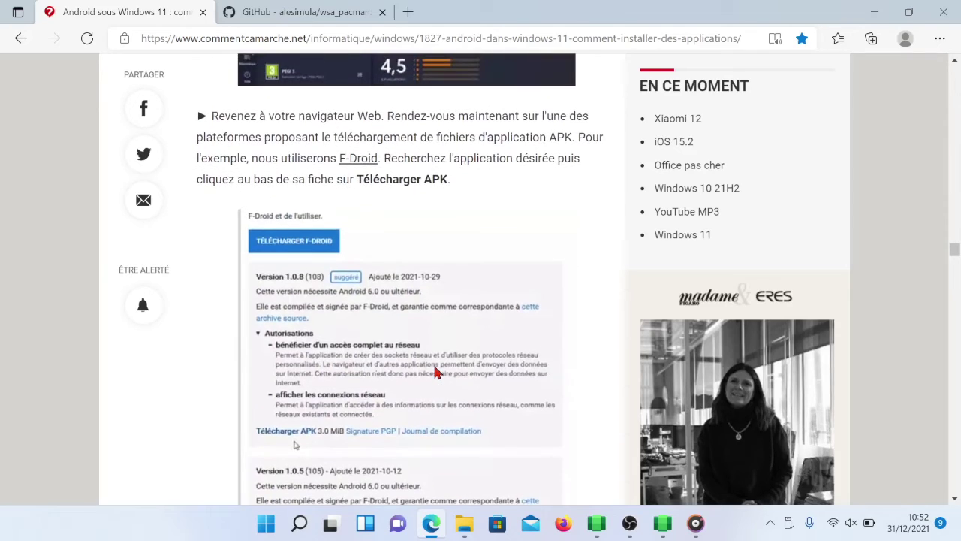
pyautogui.scroll(2, 448, 298)
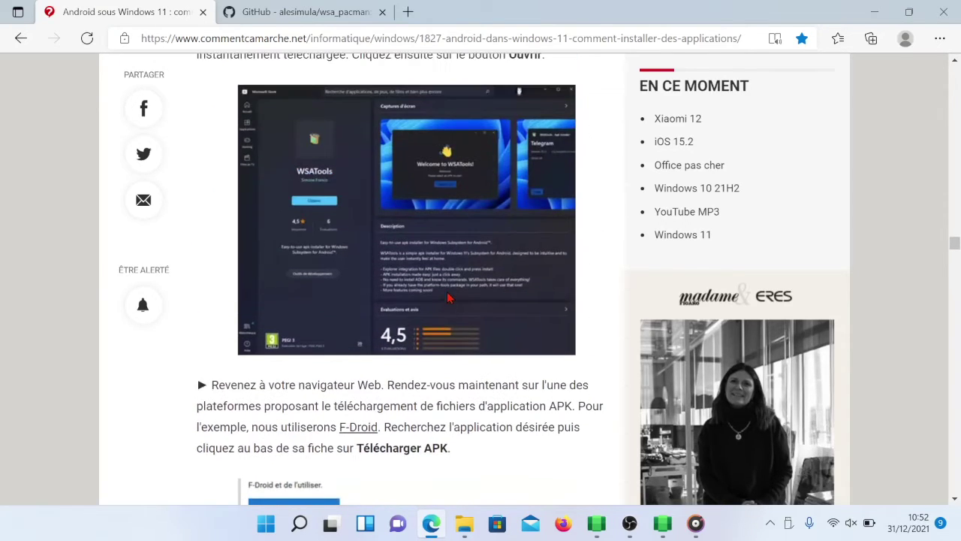
pyautogui.scroll(8, 448, 297)
pyautogui.scroll(2, 448, 297)
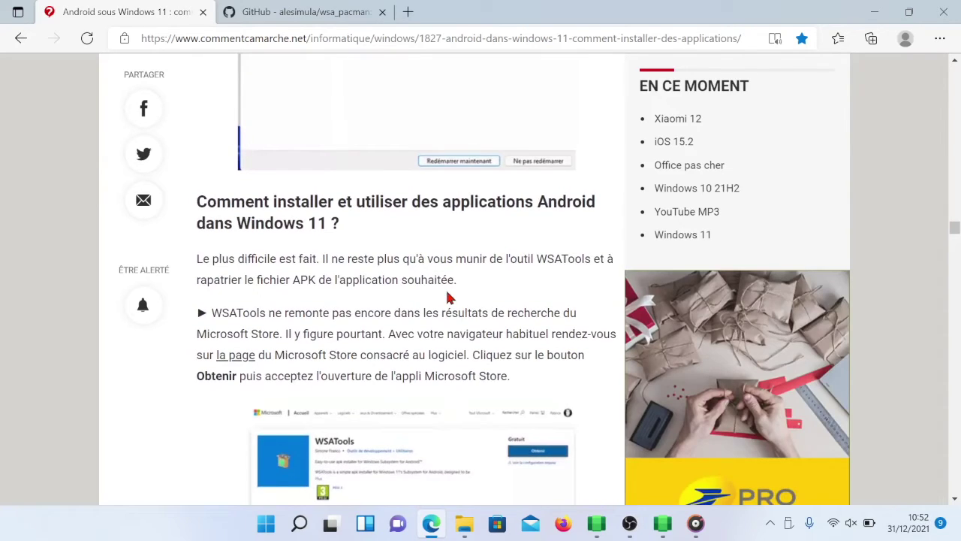
pyautogui.scroll(-1, 449, 297)
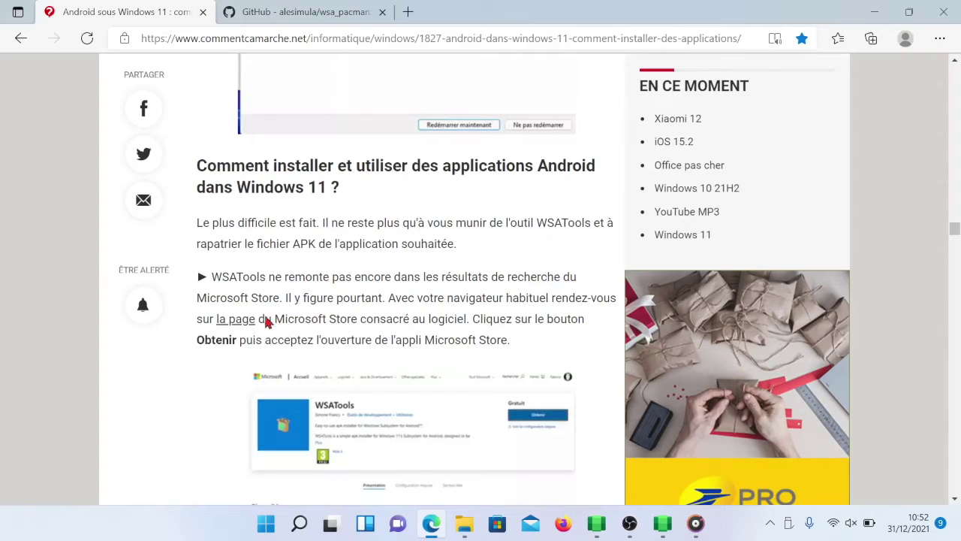
# Try to get WSATools through Microsoft Store from the page linked in the article, and close the Store and that page
pyautogui.click(239, 323)
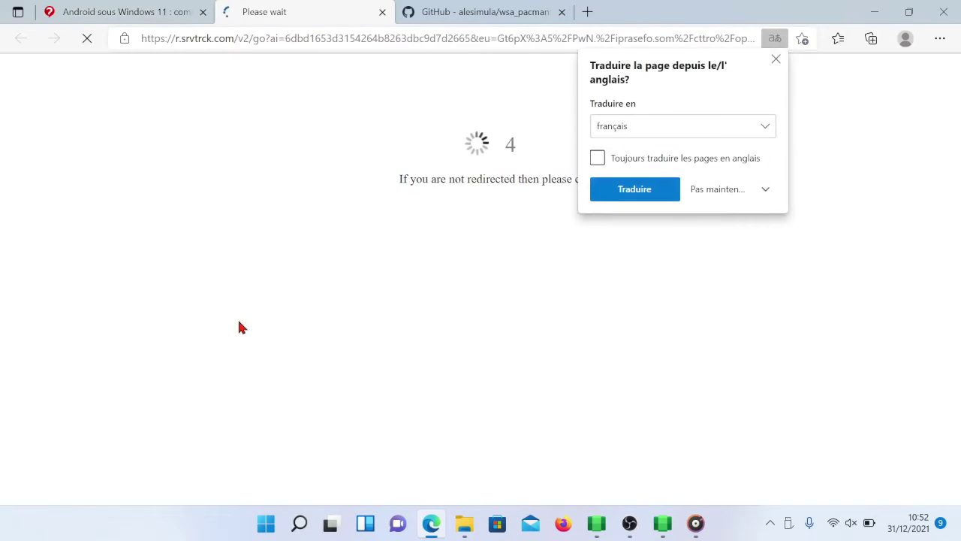
pyautogui.click(776, 61)
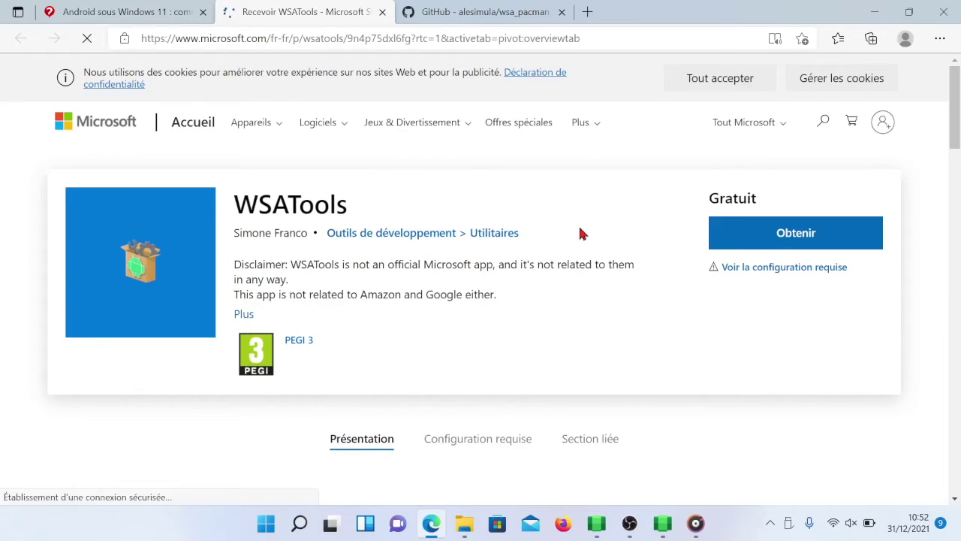
pyautogui.click(772, 237)
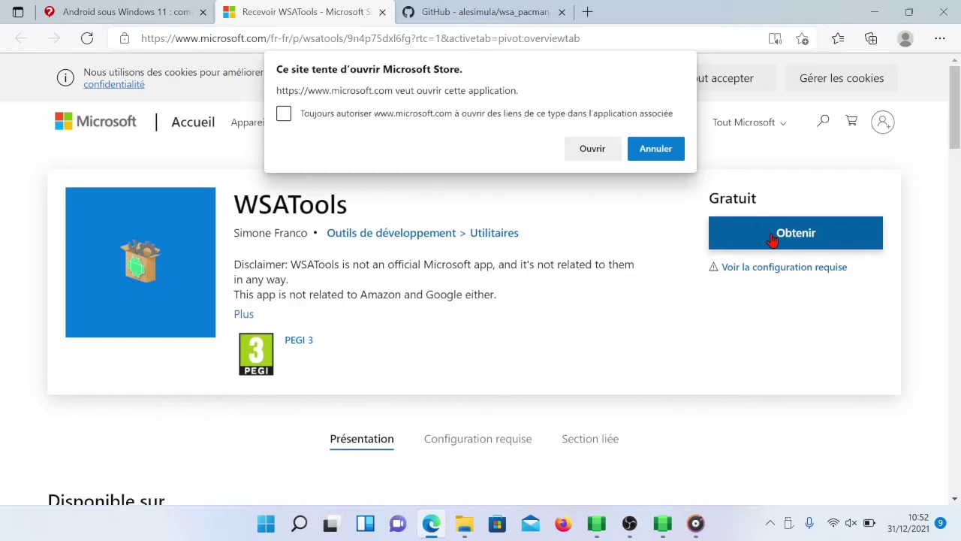
pyautogui.click(592, 150)
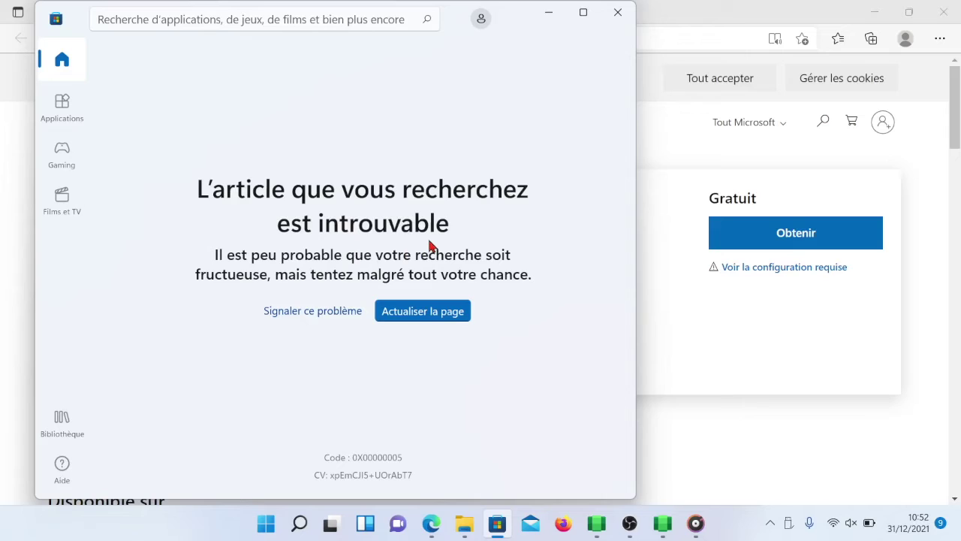
pyautogui.click(617, 14)
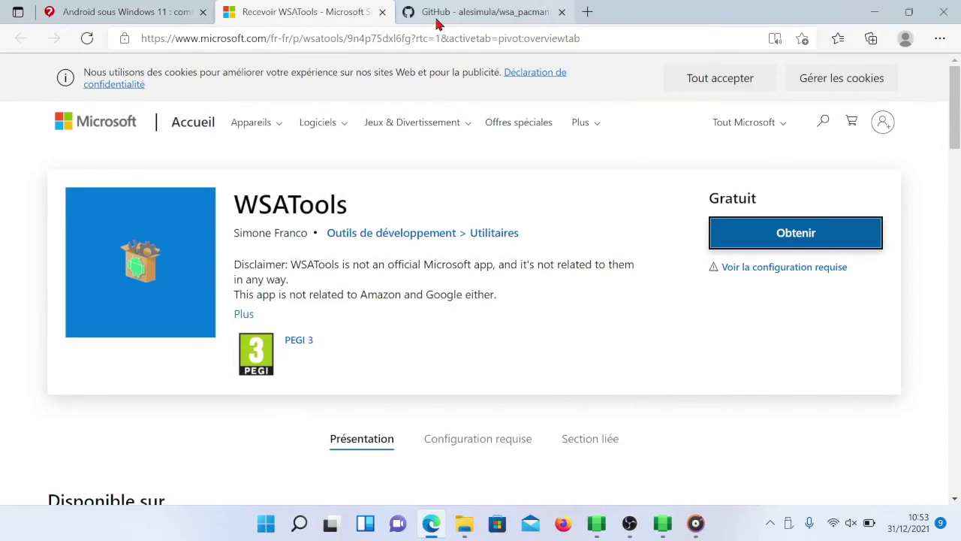
pyautogui.click(382, 12)
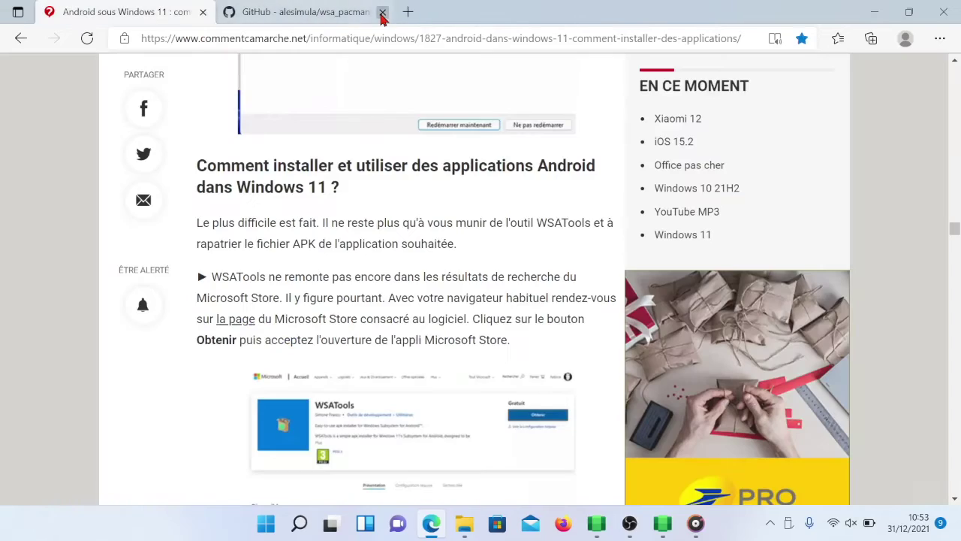
# Switch to the wsa_pacman GitHub repository and examine its file list, README description and Settings section
pyautogui.click(293, 6)
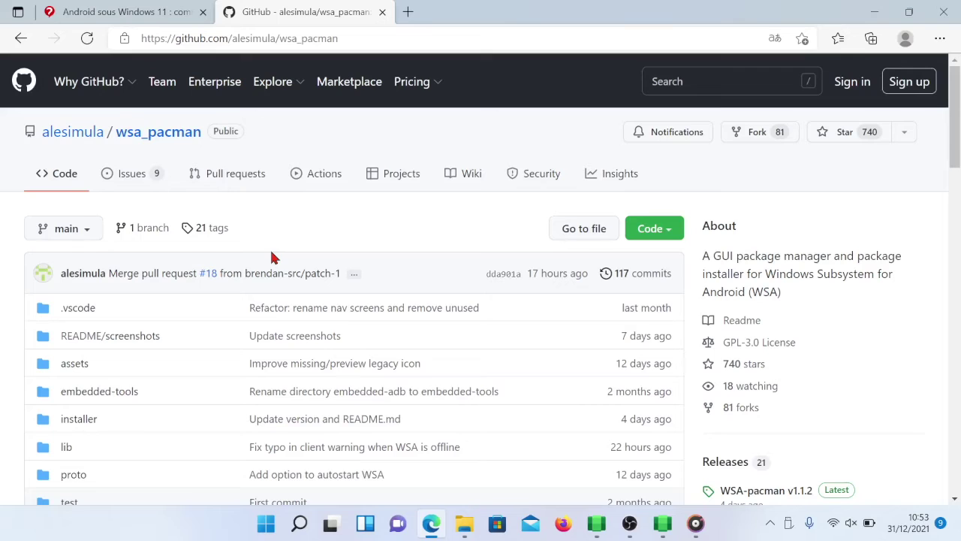
pyautogui.scroll(-1, 273, 255)
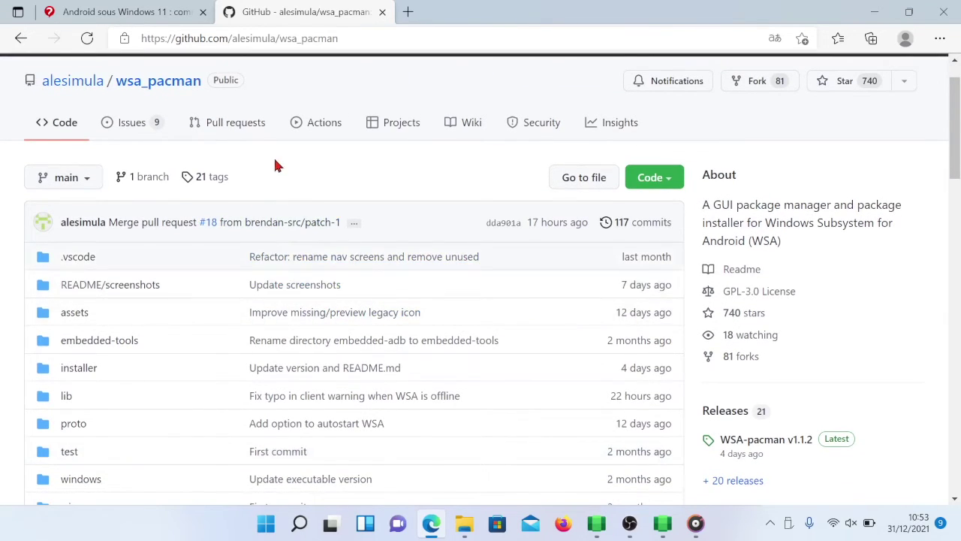
pyautogui.scroll(-2, 272, 350)
pyautogui.scroll(-1, 272, 350)
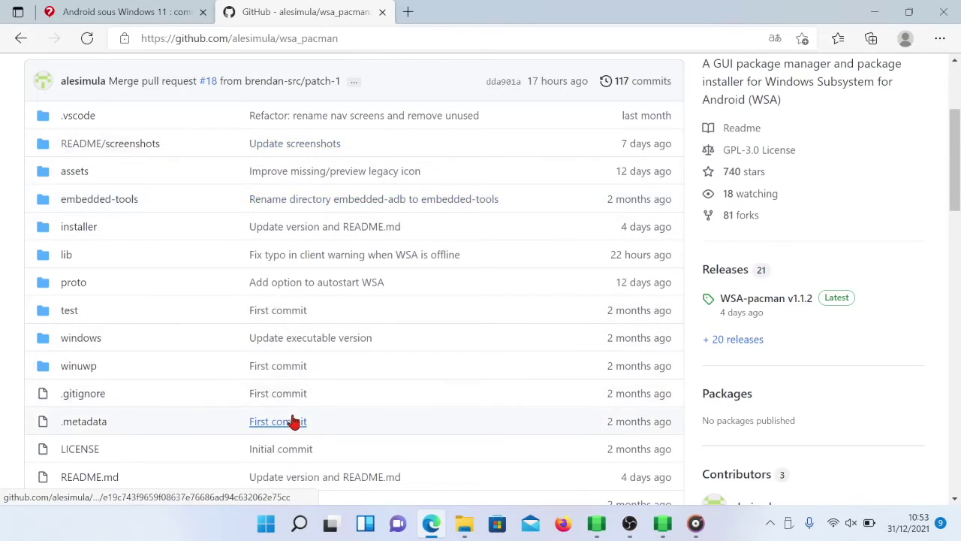
pyautogui.scroll(-2, 293, 423)
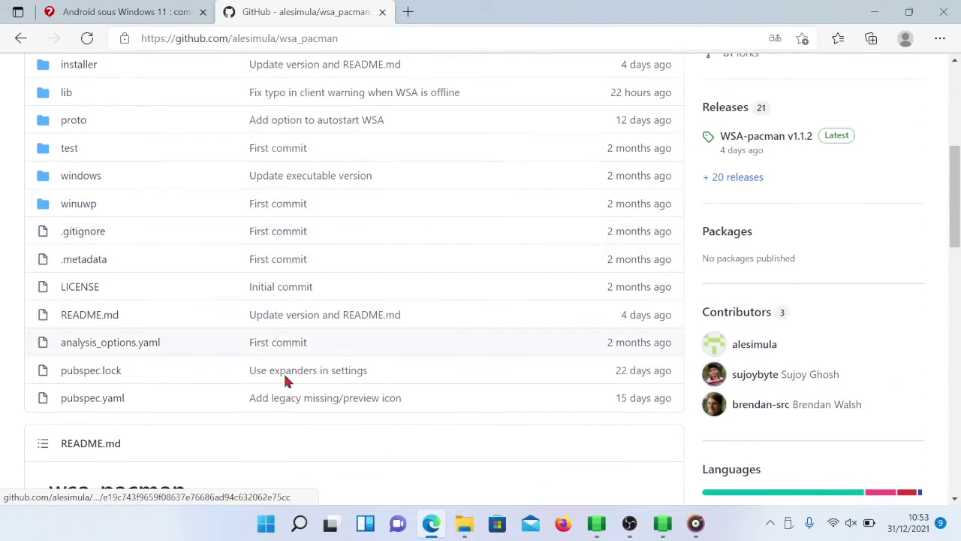
pyautogui.scroll(-5, 294, 440)
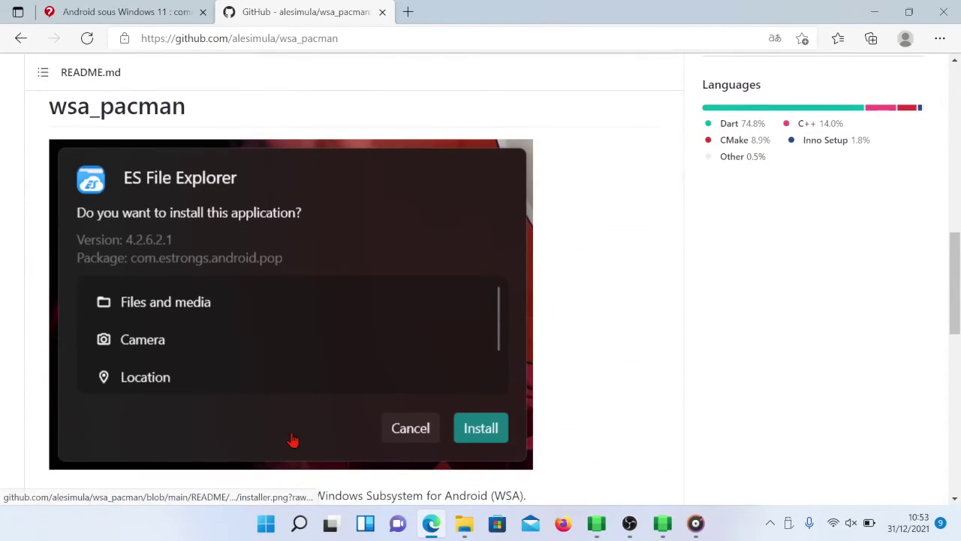
pyautogui.scroll(-10, 293, 328)
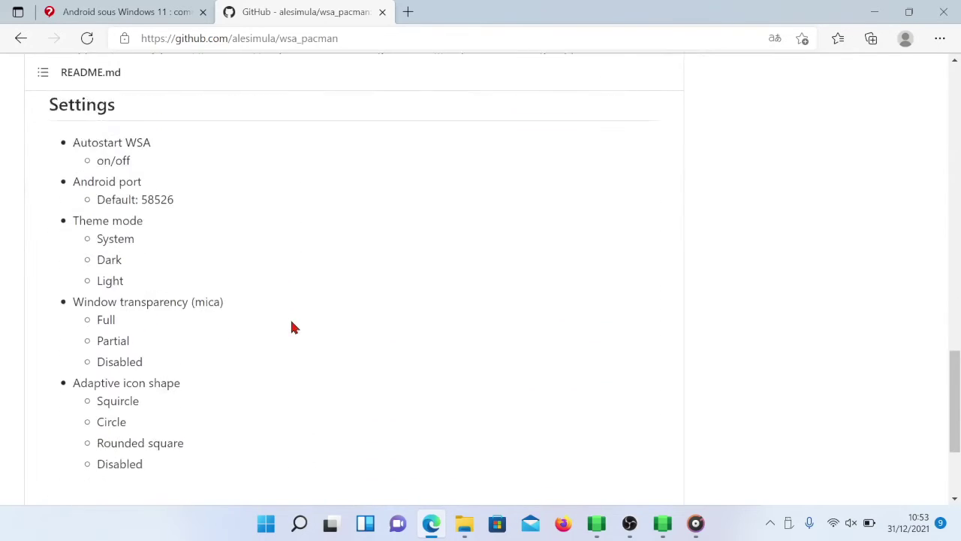
pyautogui.scroll(13, 293, 328)
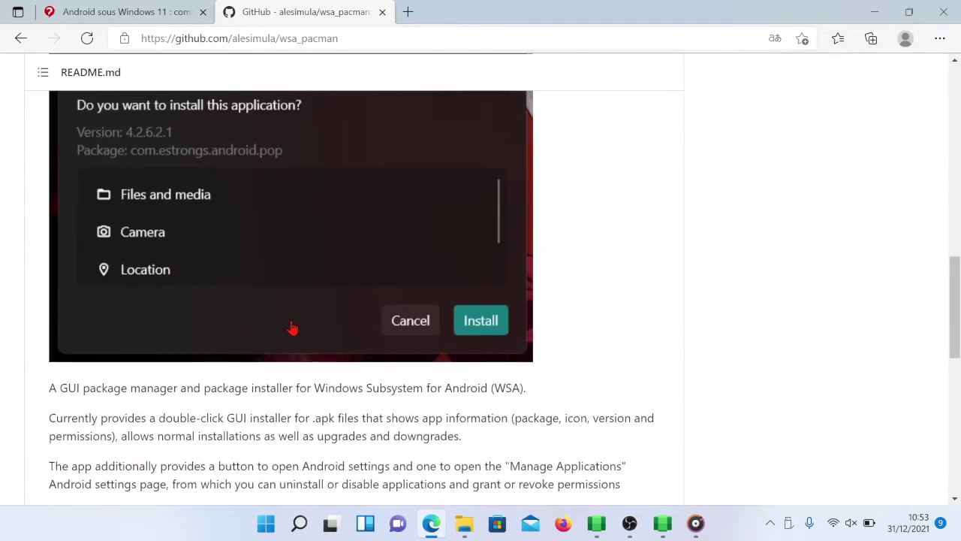
# Open the WSA-pacman v1.1.2 release from the repository page and examine its installer and portable downloads
pyautogui.scroll(1, 292, 328)
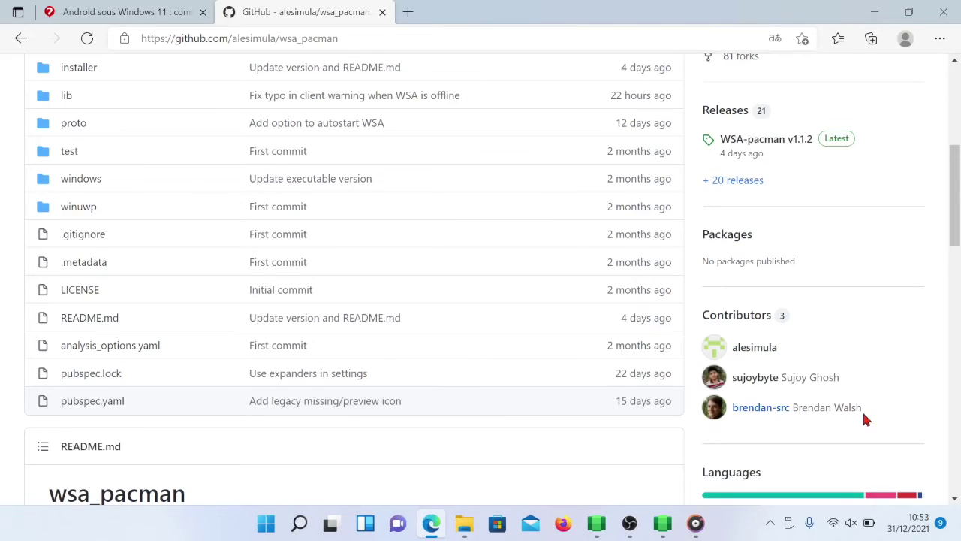
pyautogui.scroll(-2, 830, 280)
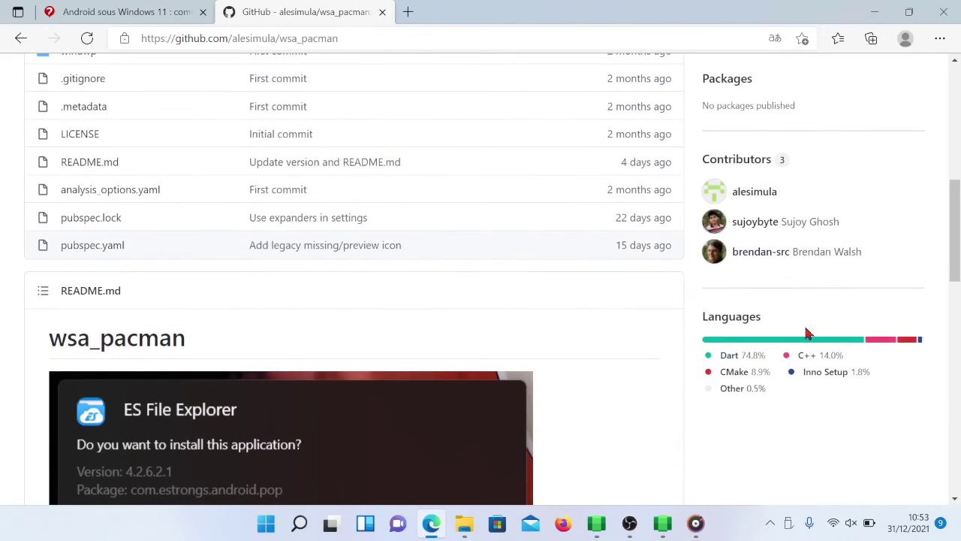
pyautogui.scroll(3, 815, 247)
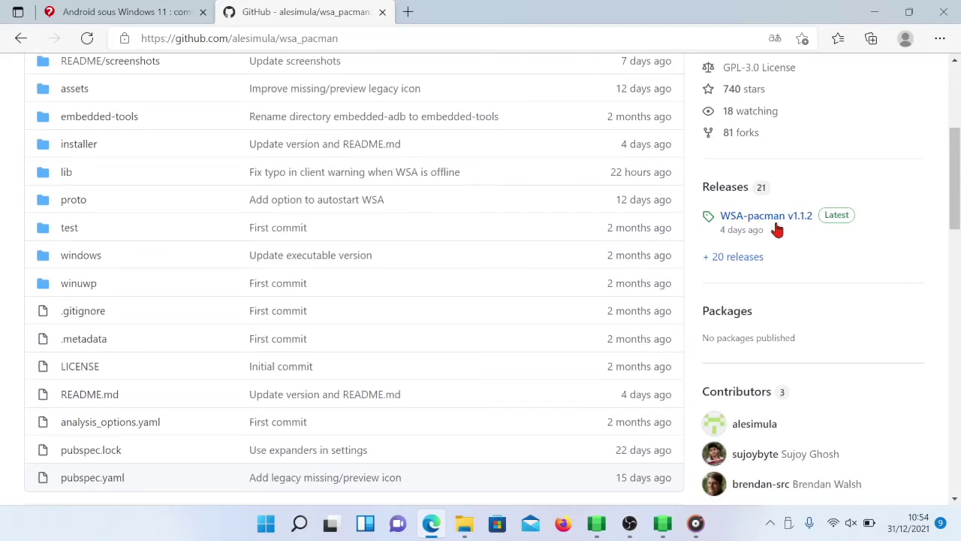
pyautogui.click(770, 218)
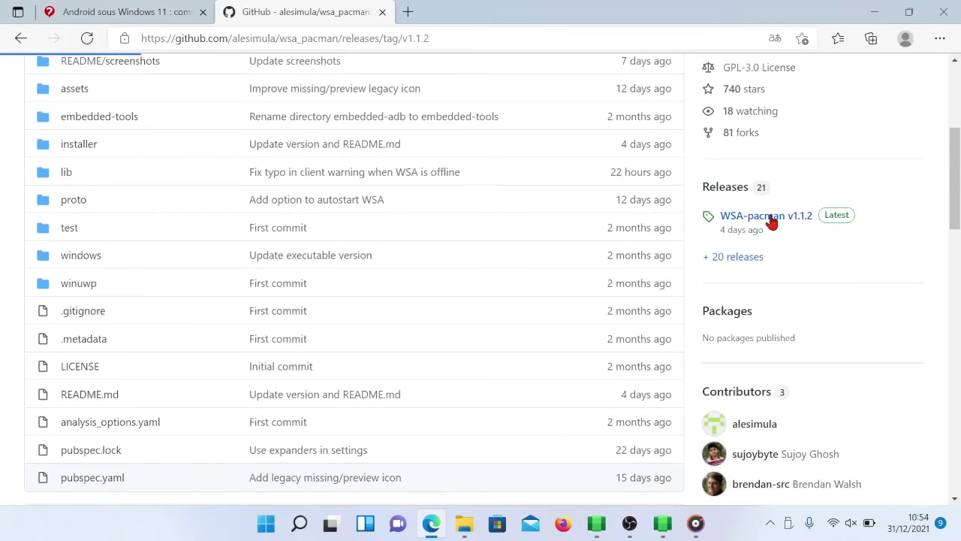
pyautogui.scroll(-2, 477, 415)
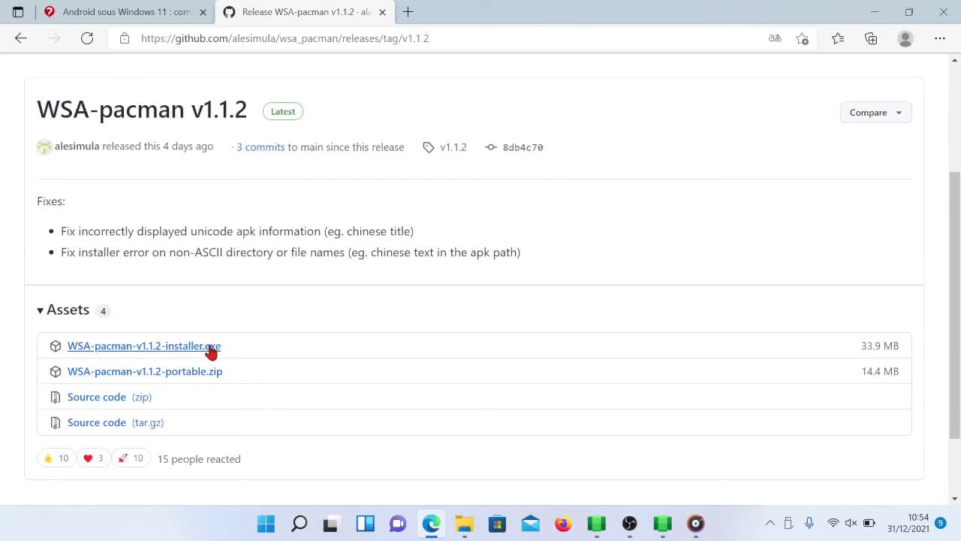
pyautogui.scroll(-1, 366, 391)
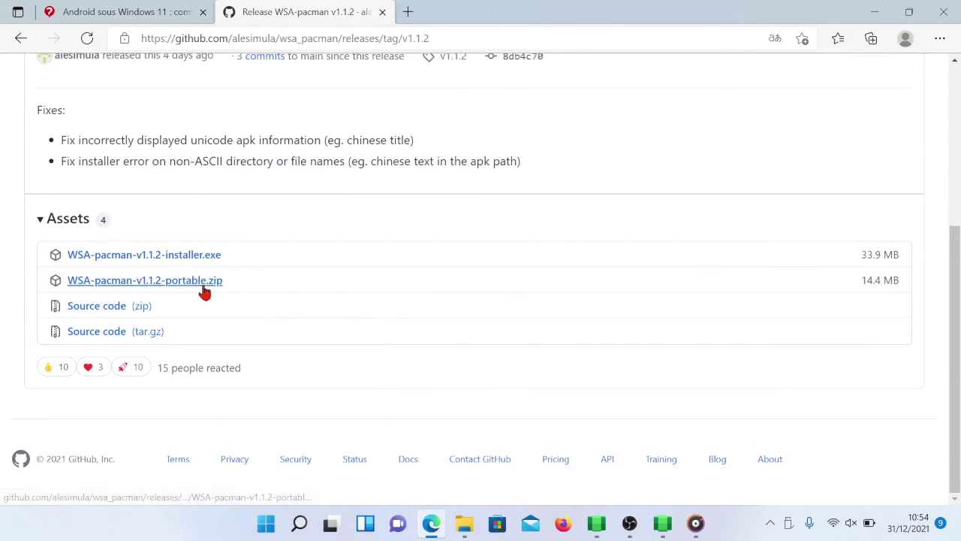
# Return from the WSA-pacman release page to the Android sous Windows 11 article and review its introduction and Sommaire
pyautogui.scroll(3, 411, 405)
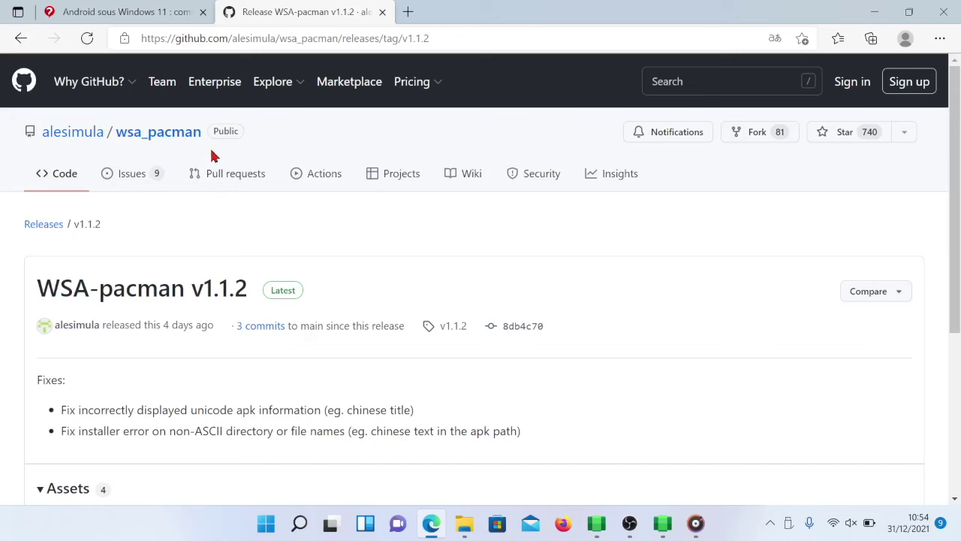
pyautogui.click(117, 9)
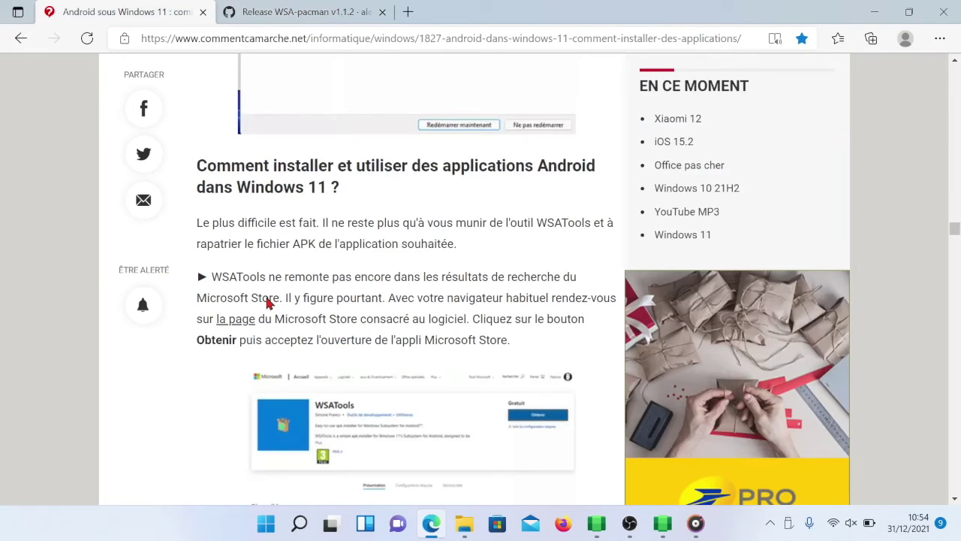
pyautogui.scroll(6, 268, 300)
pyautogui.scroll(15, 268, 303)
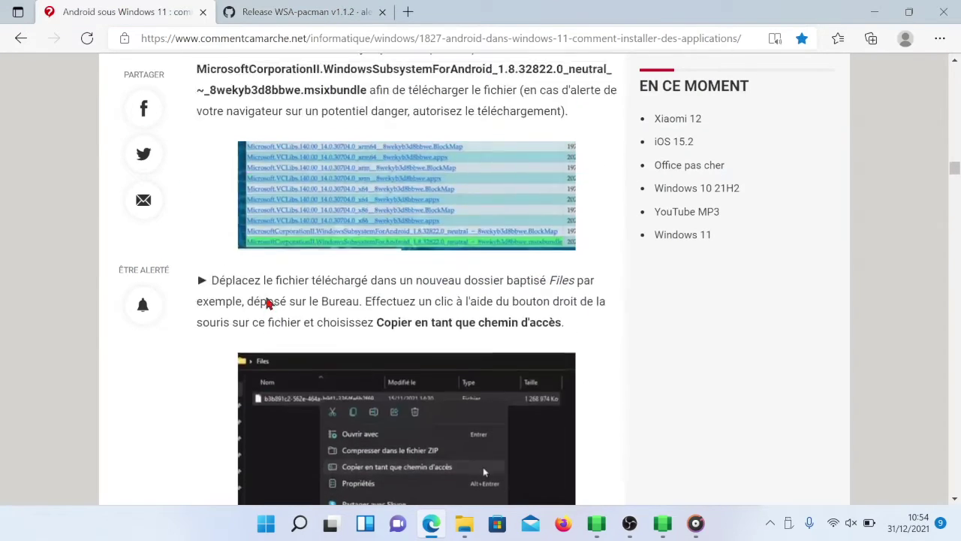
pyautogui.scroll(5, 267, 303)
pyautogui.scroll(-7, 267, 303)
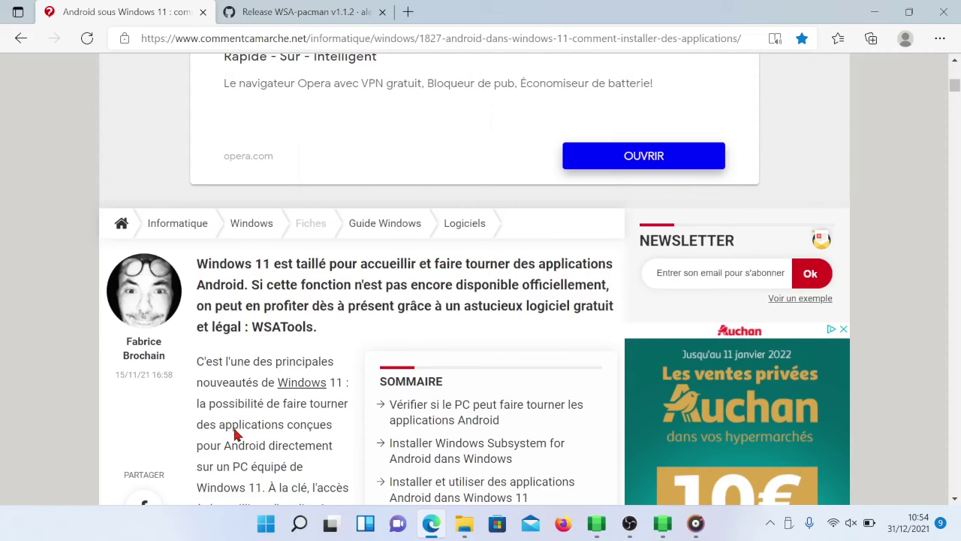
pyautogui.scroll(-3, 235, 435)
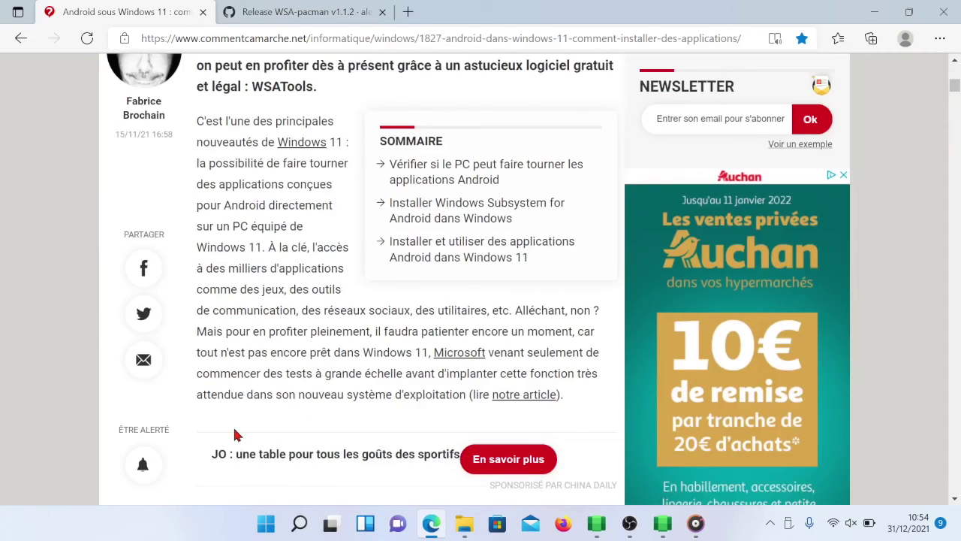
pyautogui.scroll(3, 255, 358)
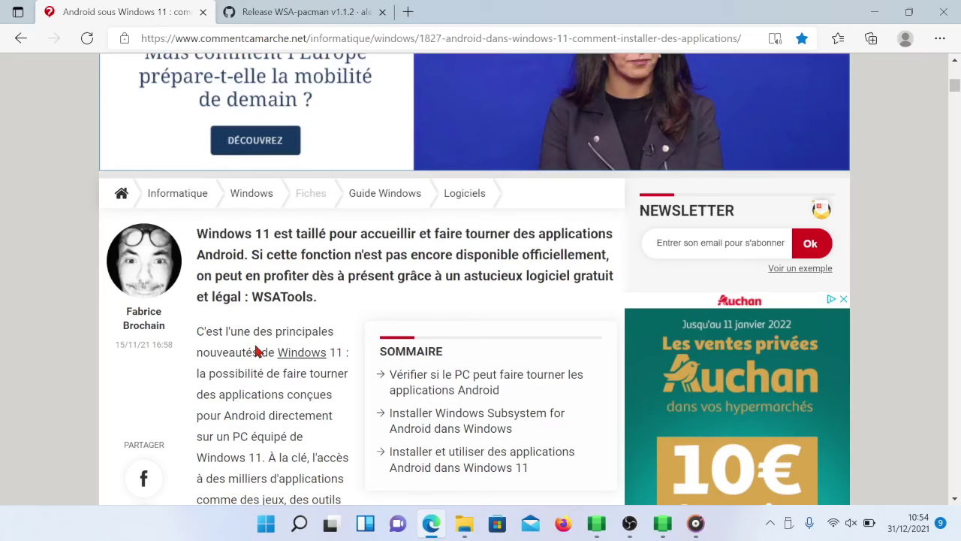